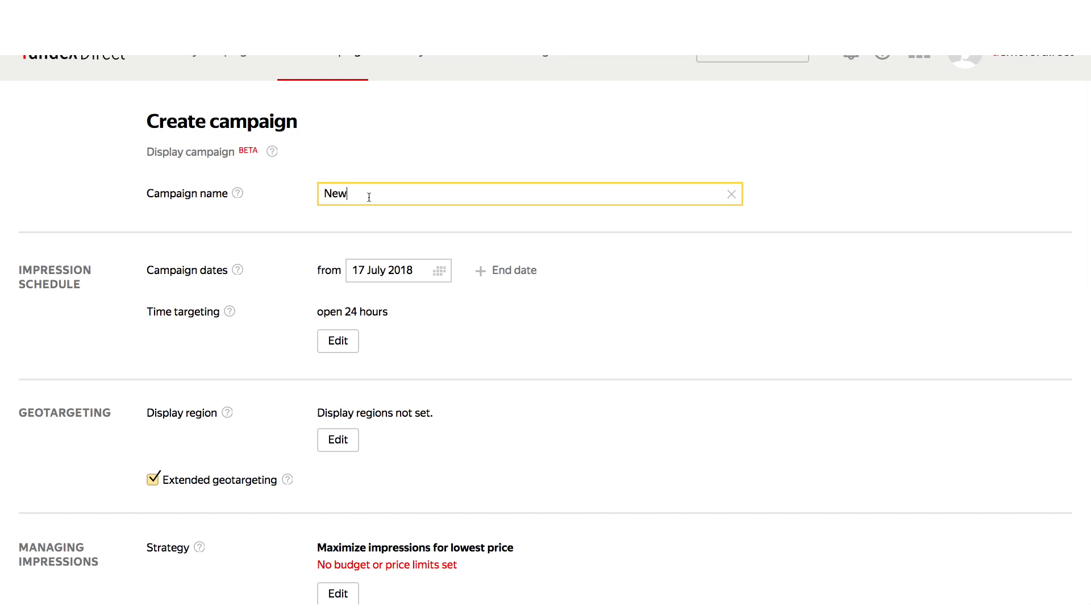
Step: Name the campaign "New display campaign" and set its start date to 17 July 2018
text(display campaign)
click(371, 271)
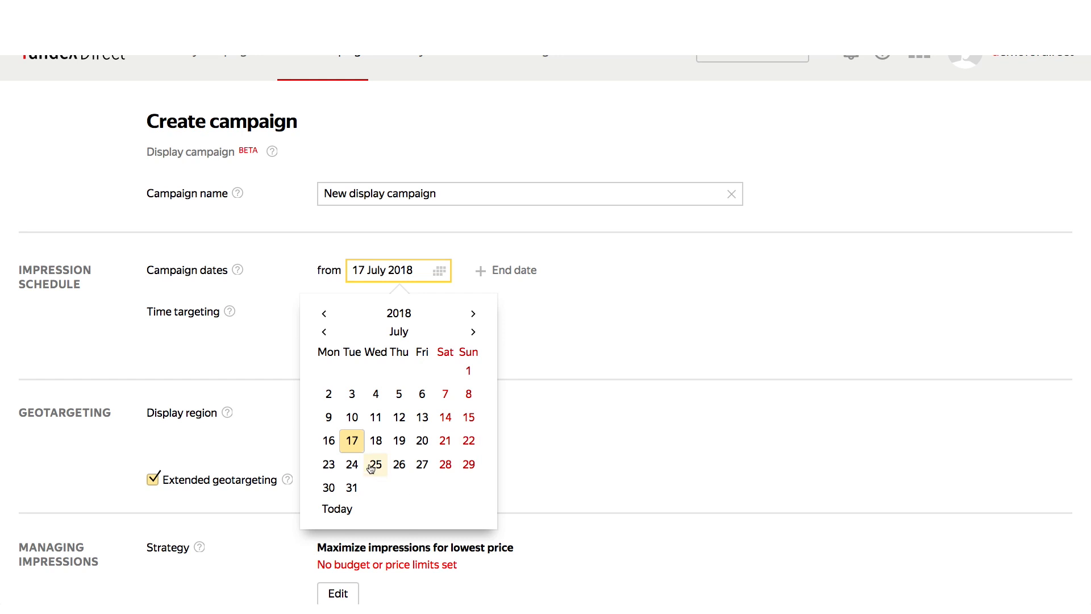
click(352, 441)
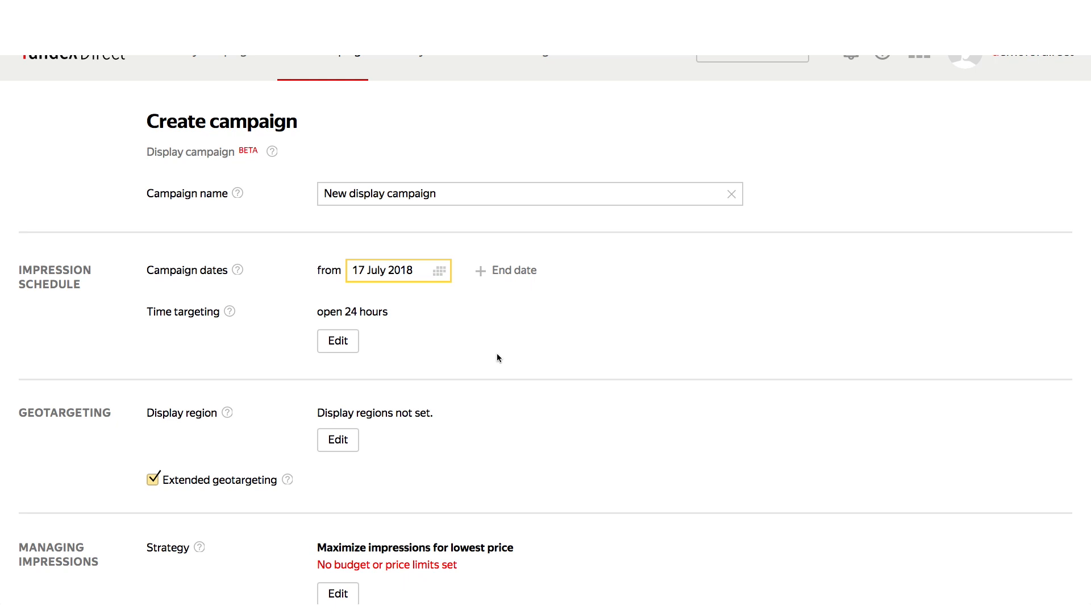
Step: Review the campaign's time targeting schedule and close it without changing anything
click(338, 341)
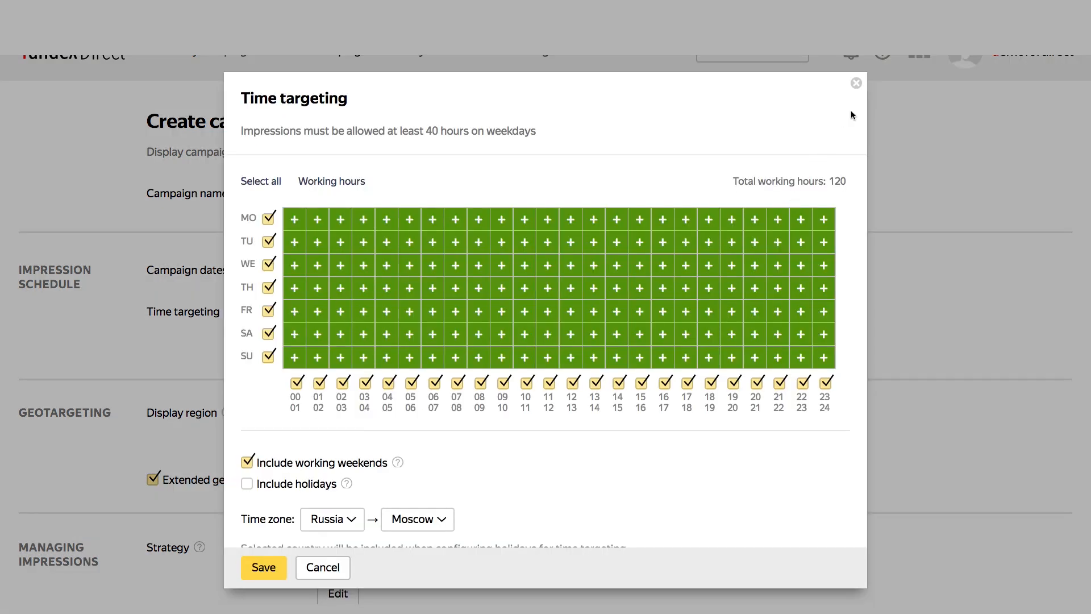
click(856, 84)
Step: Set the campaign's display region to all of Russia and save the selection
scroll(569, 463, down, 2)
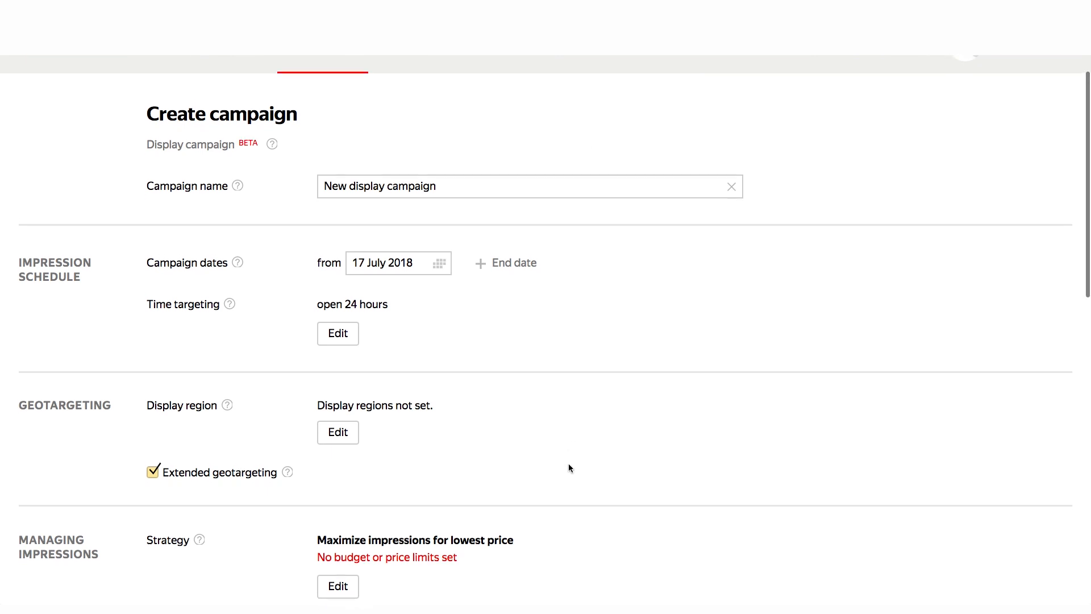
scroll(570, 467, down, 2)
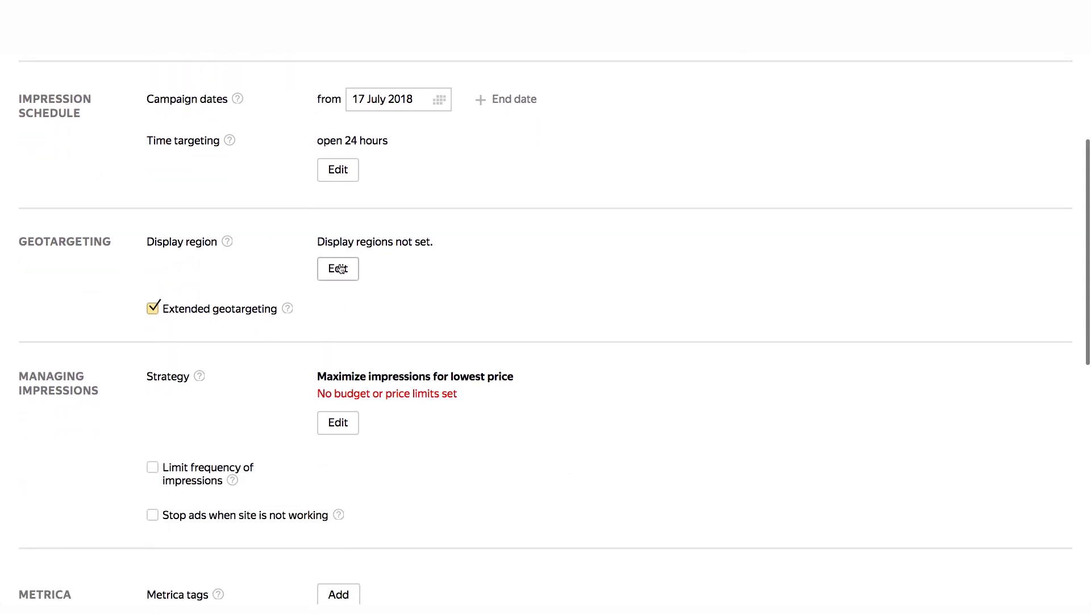
click(339, 268)
click(287, 240)
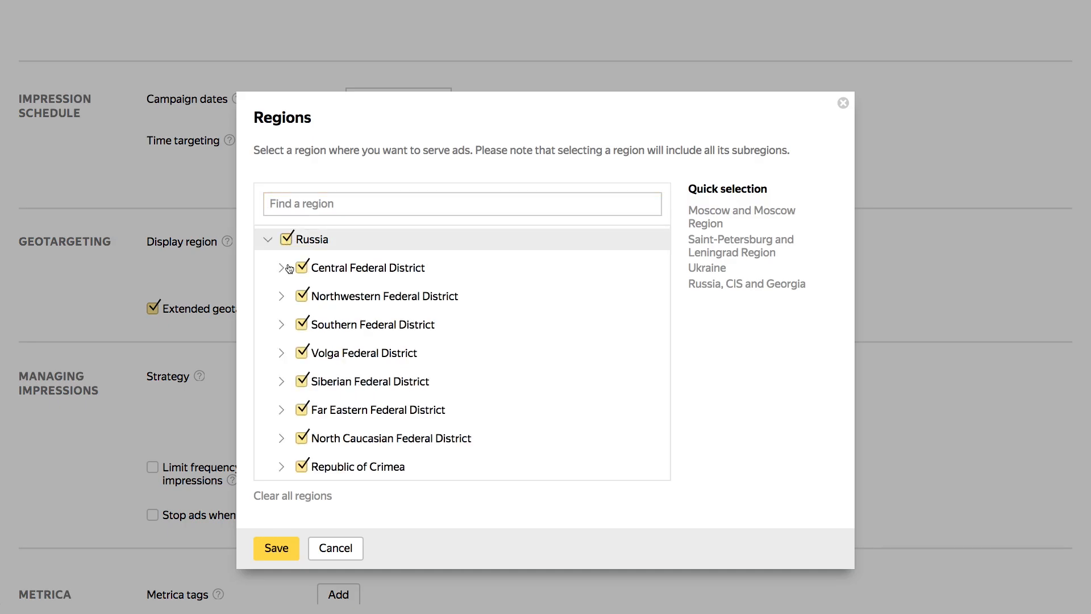
click(277, 551)
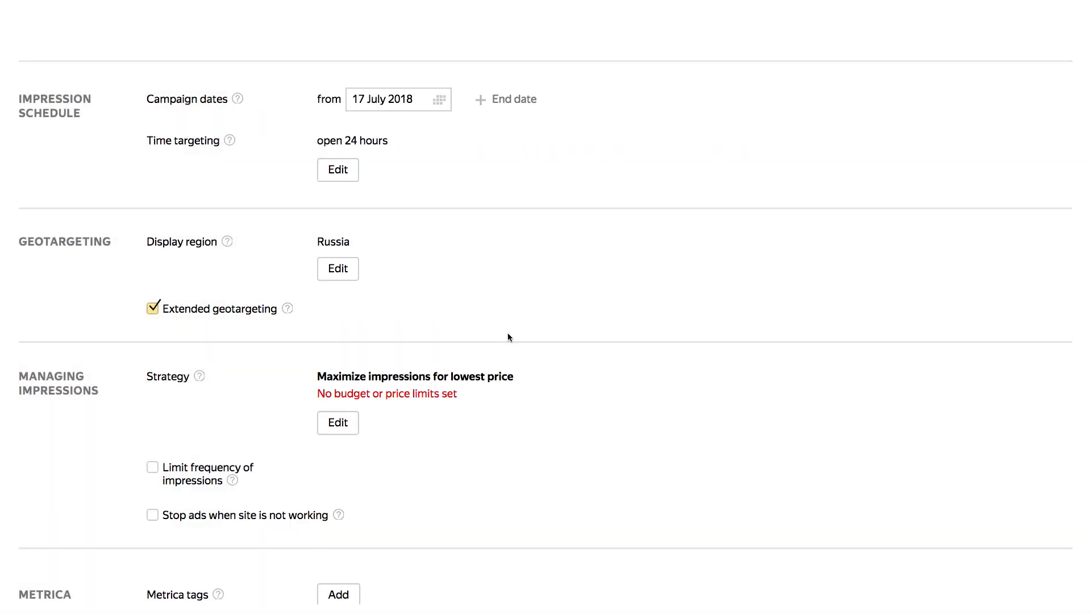
Step: Turn extended geotargeting off and back on
scroll(537, 313, down, 1)
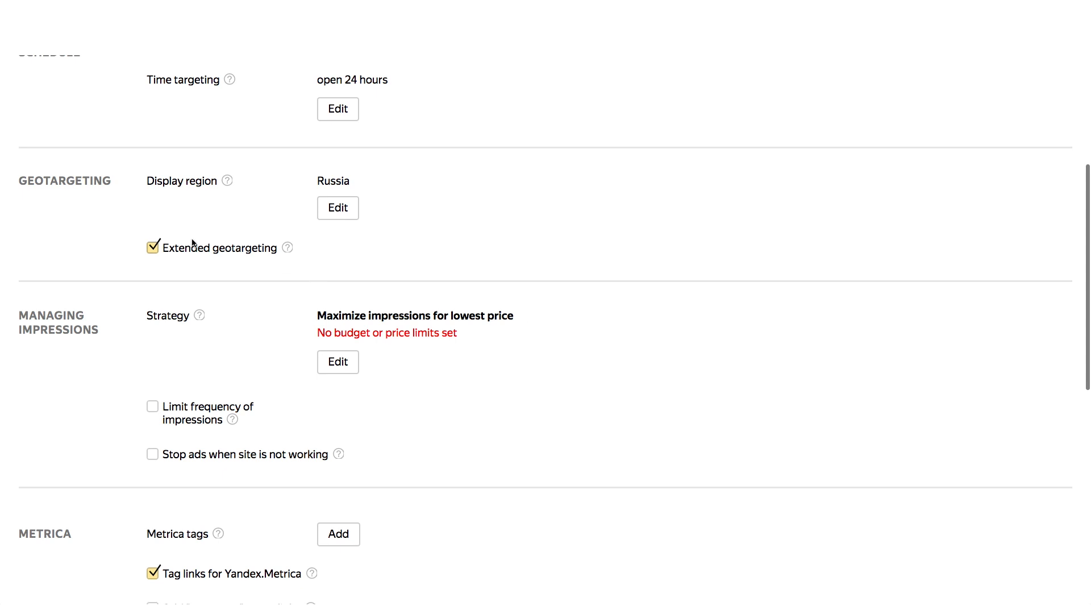
click(153, 250)
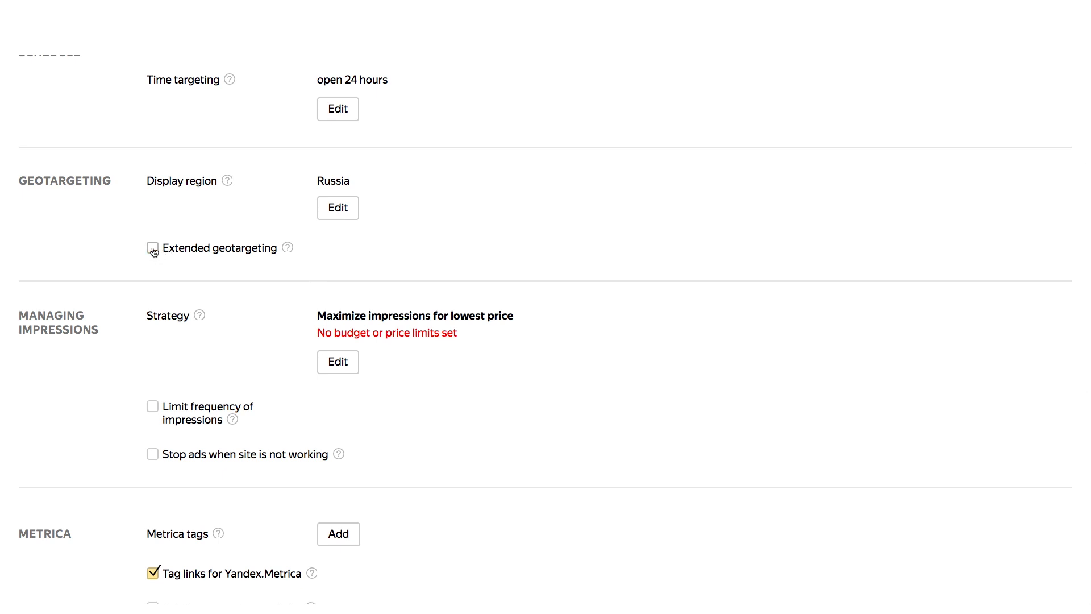
click(152, 250)
Step: Select Manual bid management as the display strategy and enable a daily budget of 200 EUR
scroll(285, 351, down, 3)
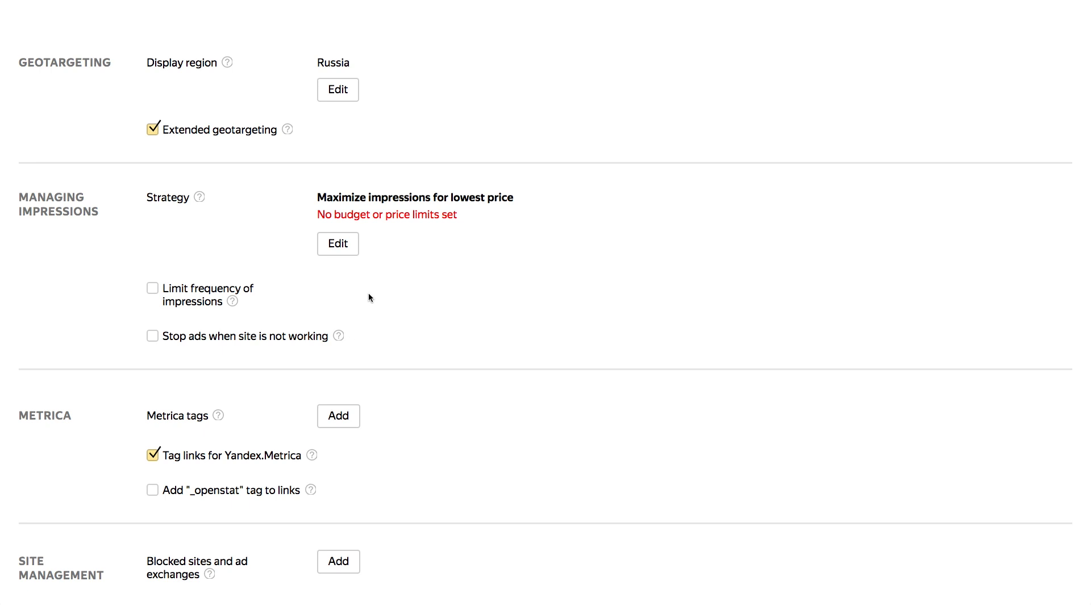
click(344, 246)
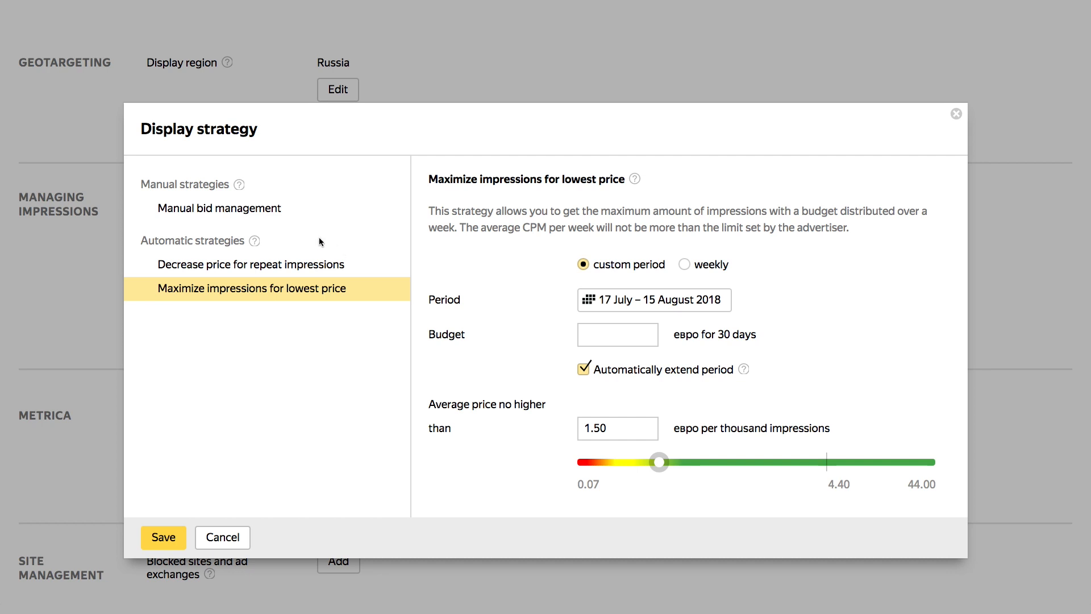
click(252, 211)
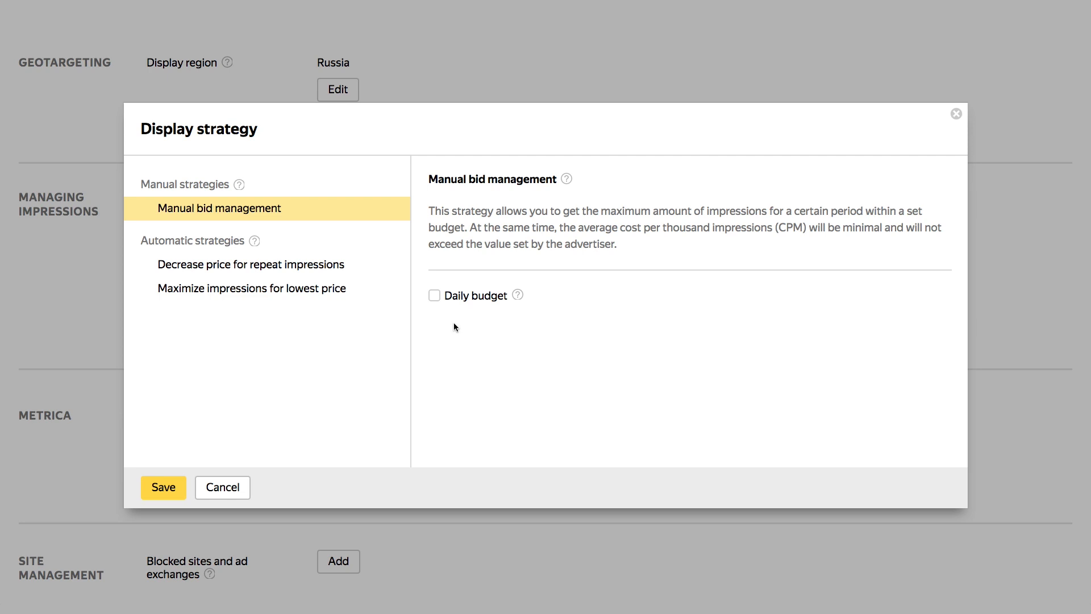
click(435, 296)
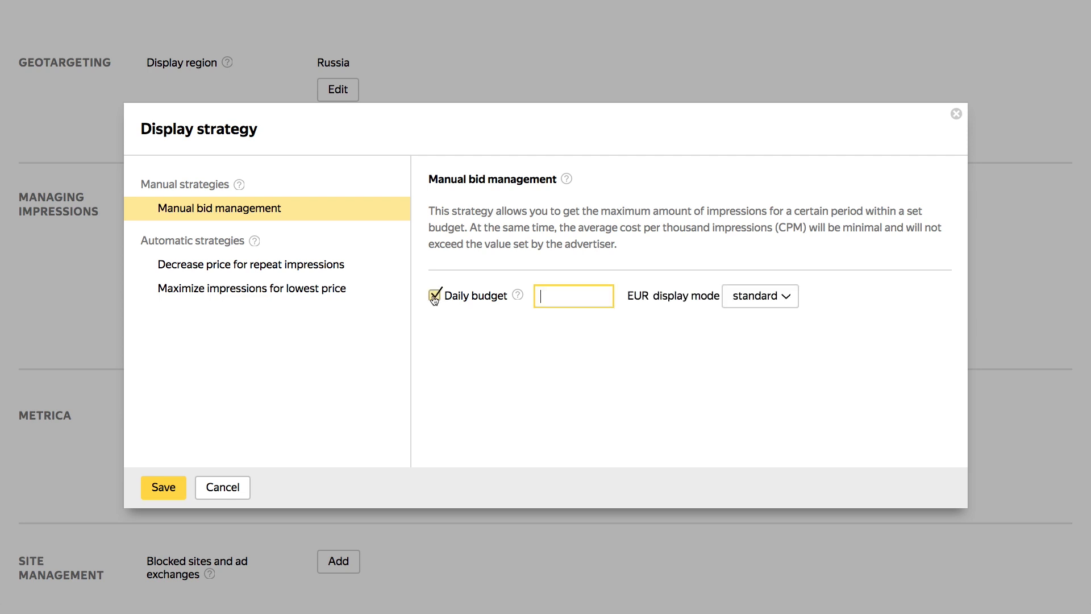
text(200)
Step: Try the standard display mode for the daily budget, and switch it to distributed
click(786, 300)
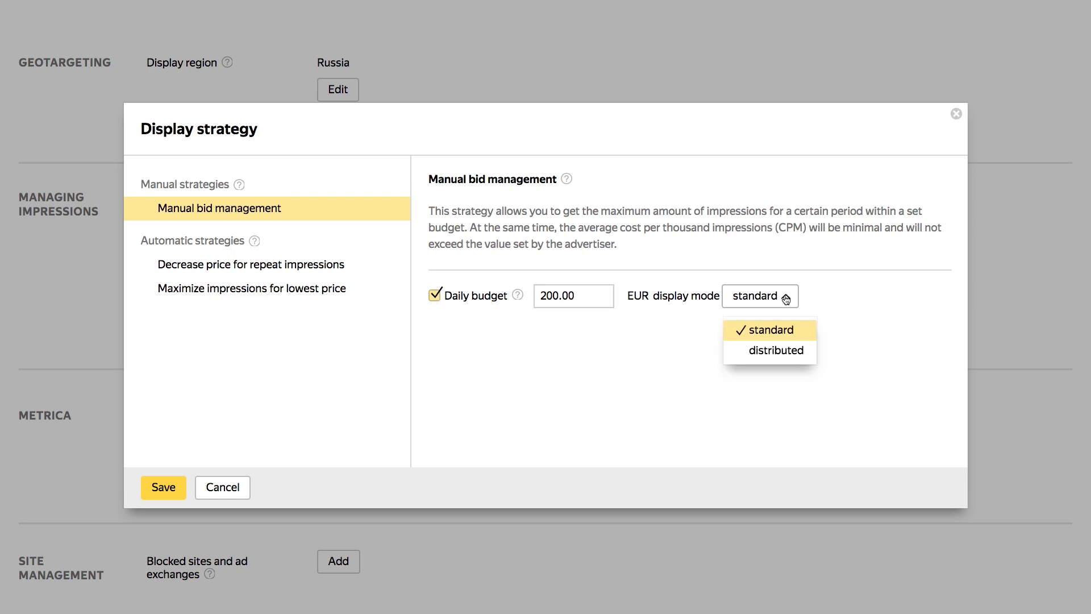
click(783, 337)
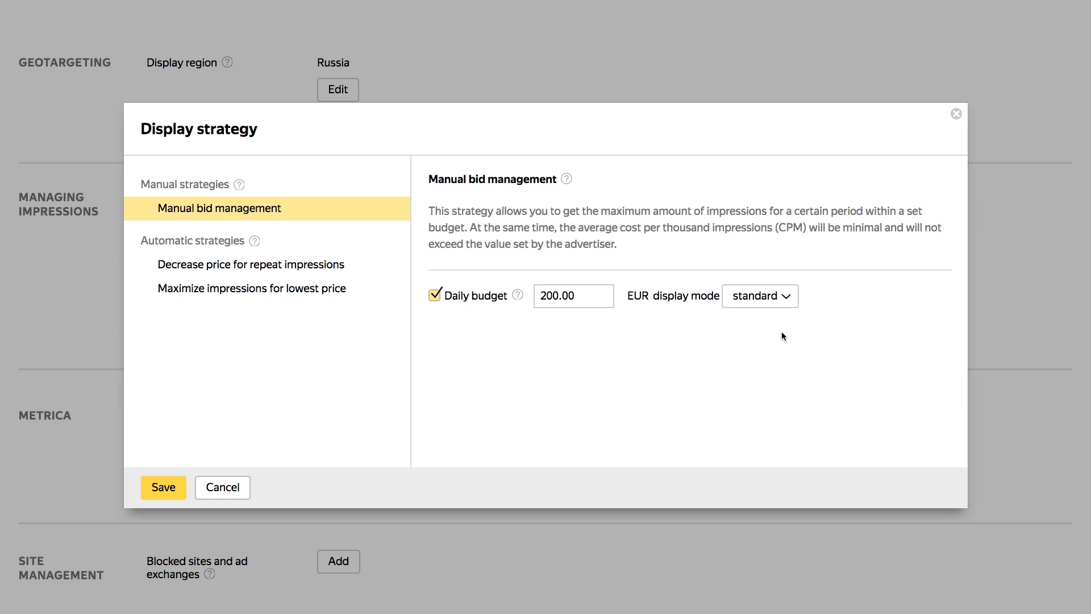
click(783, 296)
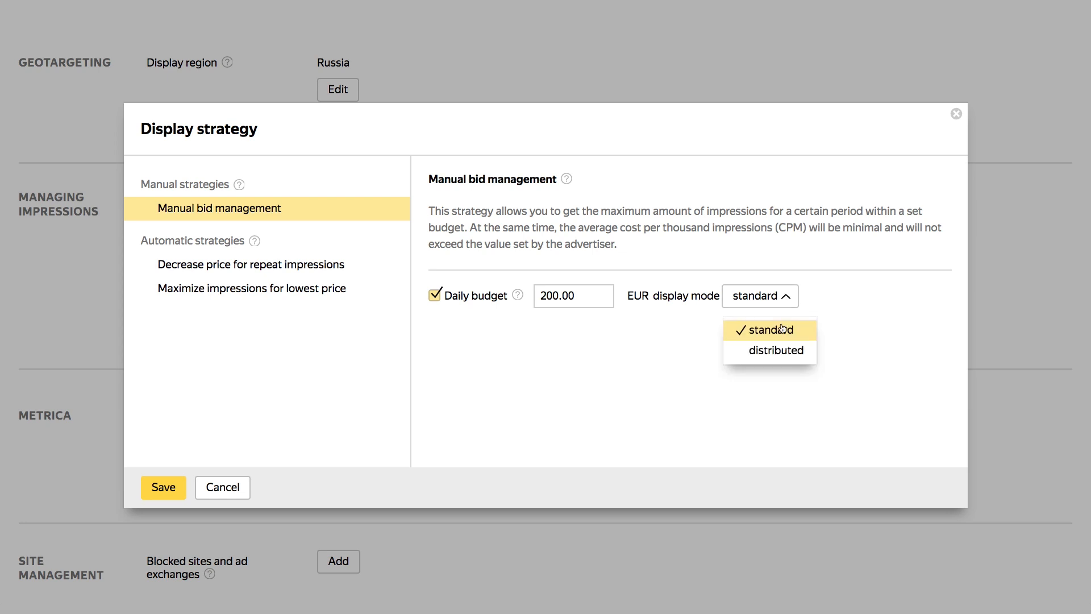
click(784, 352)
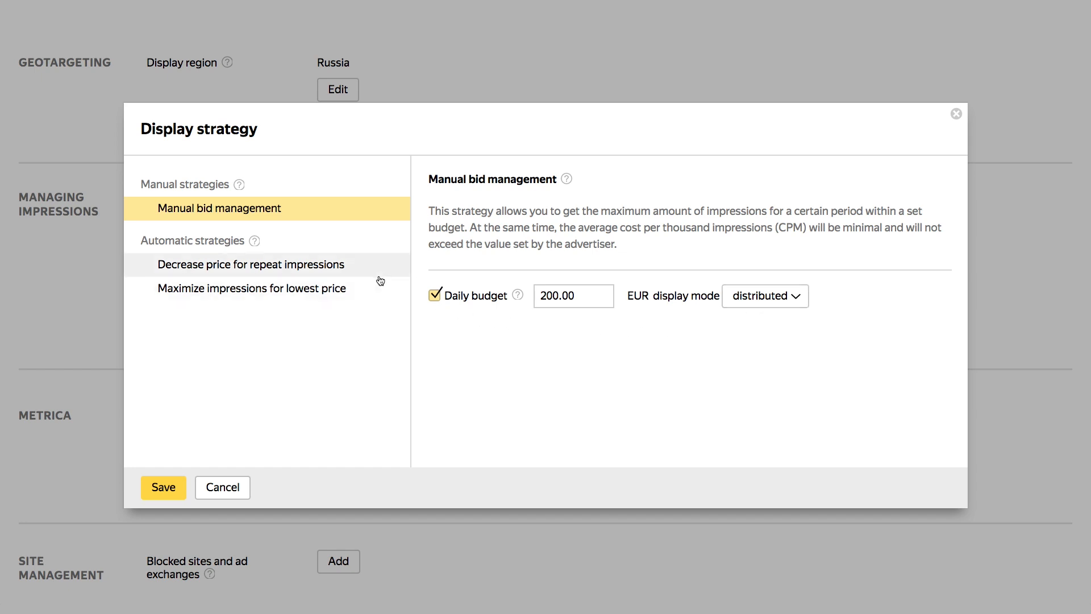
Step: Try the Decrease price for repeat impressions strategy with a custom period and a budget of 3000 euros
click(227, 265)
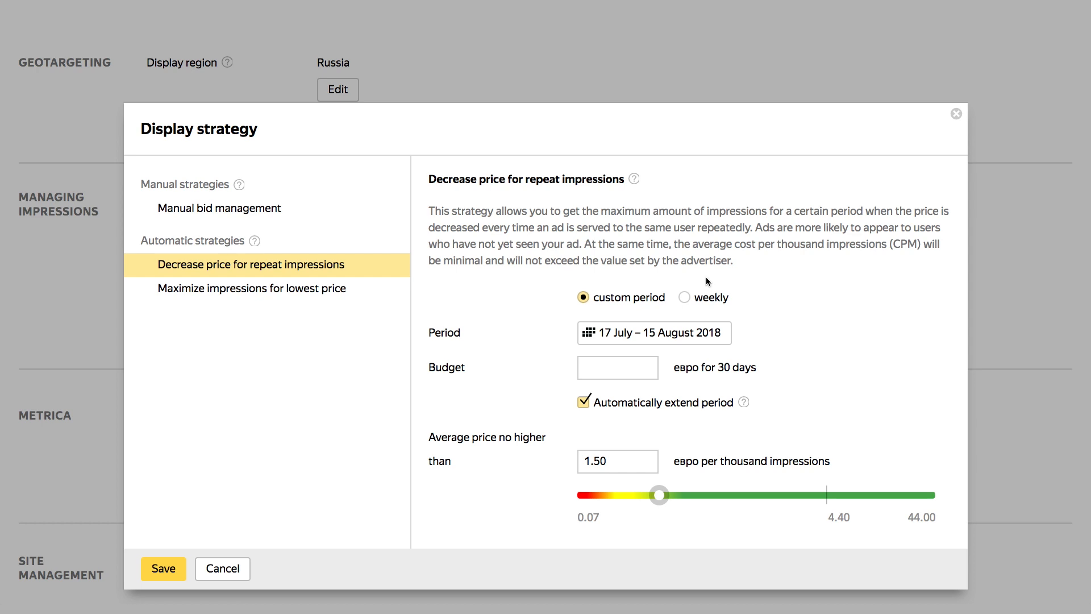
click(686, 299)
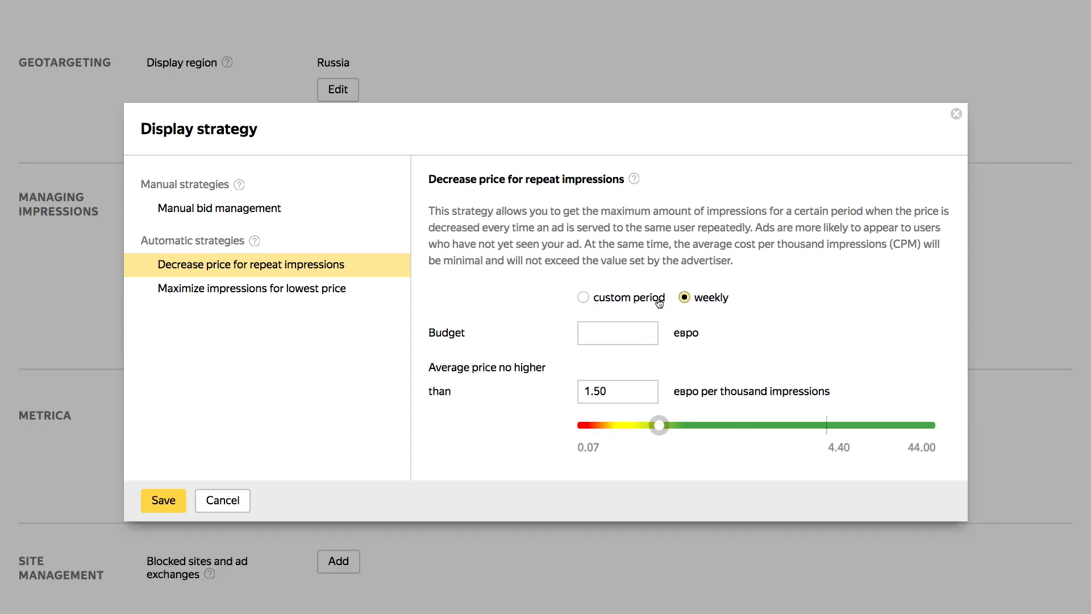
click(584, 298)
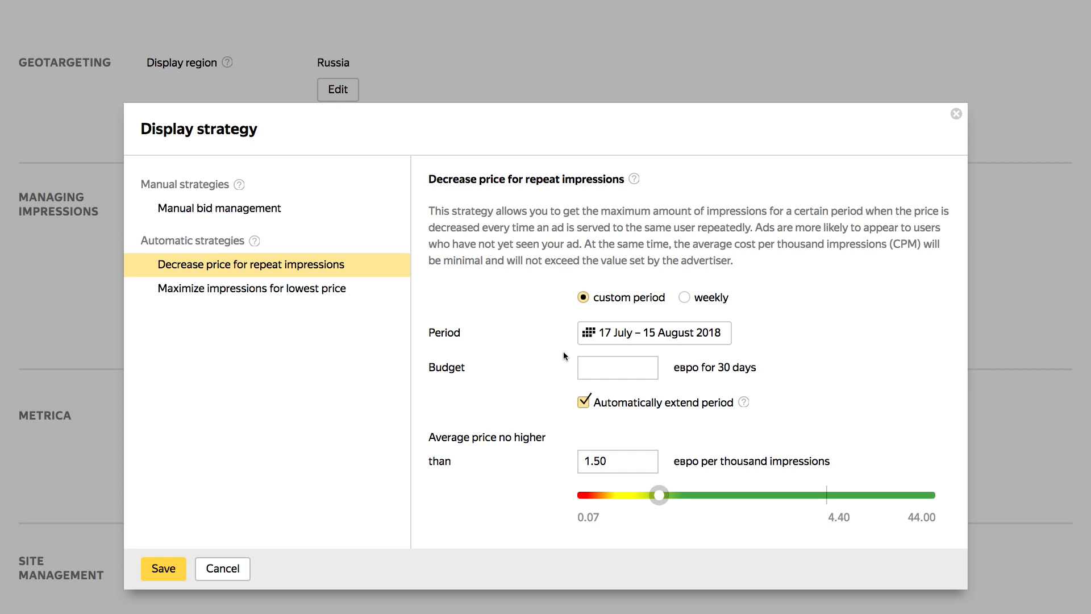
click(587, 366)
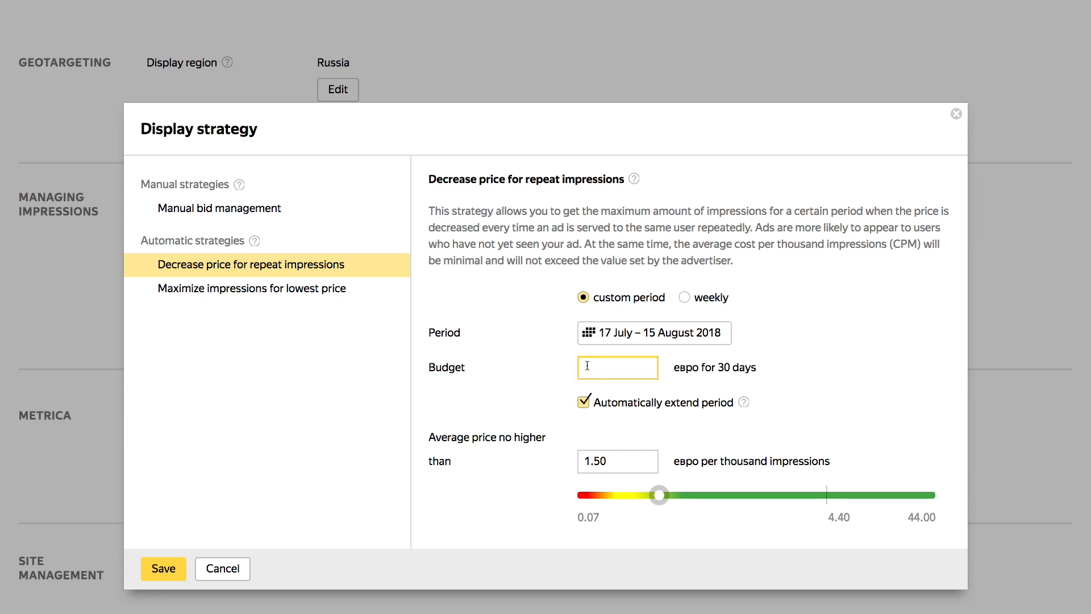
text(3000)
Step: Toggle automatic period extension off and on, and raise the average price limit to 2.11 euros per thousand impressions
click(584, 403)
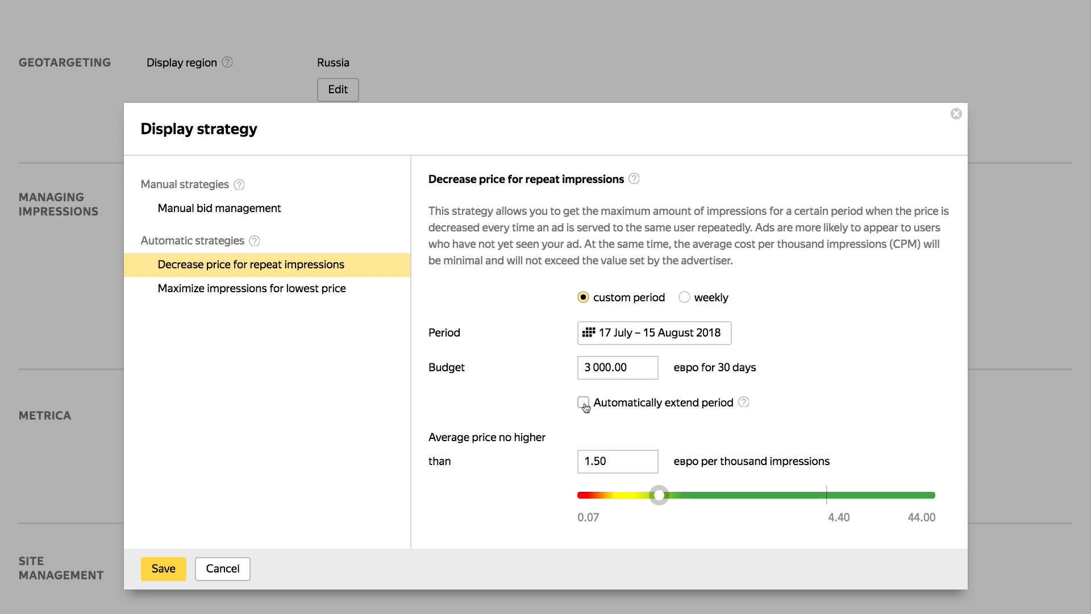
click(586, 407)
click(617, 466)
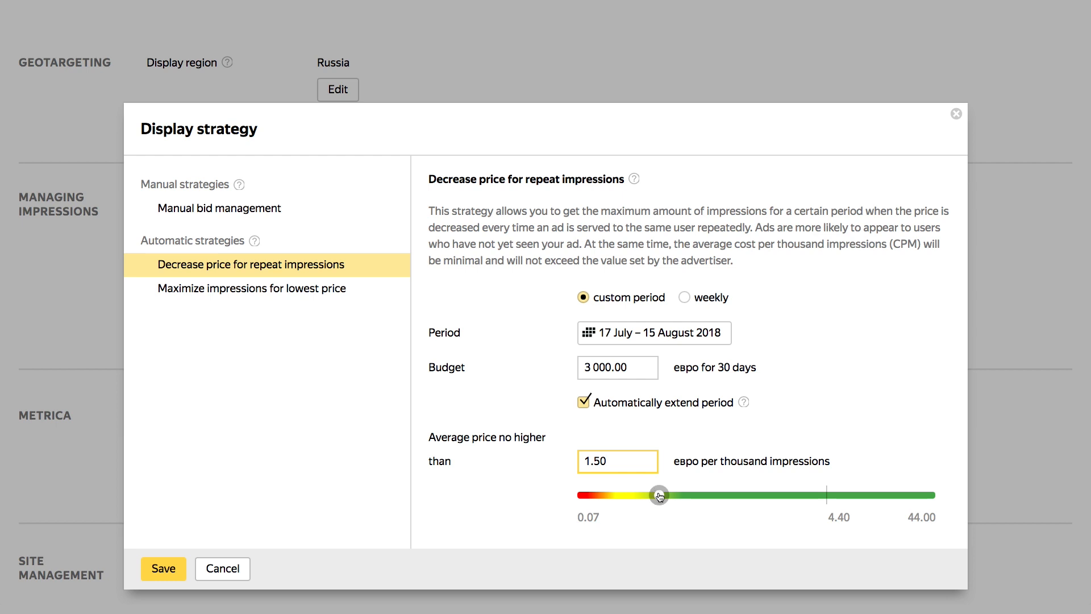
drag(659, 496, 694, 497)
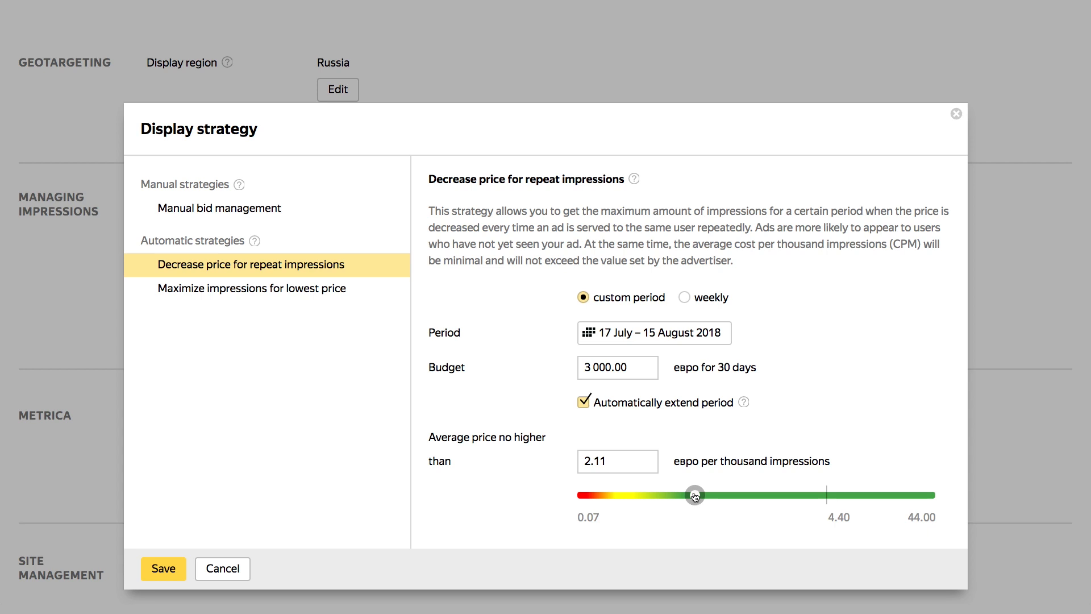
Step: Try the weekly option with a budget of 3000 euros and an average price limit of 2.14 euros per thousand impressions
click(685, 298)
click(621, 329)
text(3000)
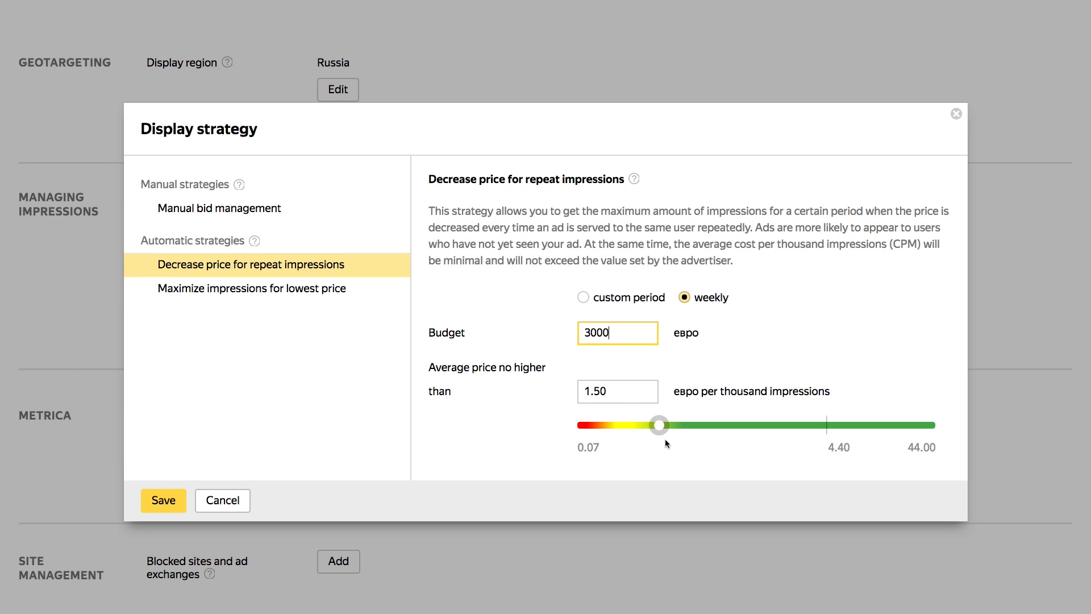
drag(660, 427, 697, 426)
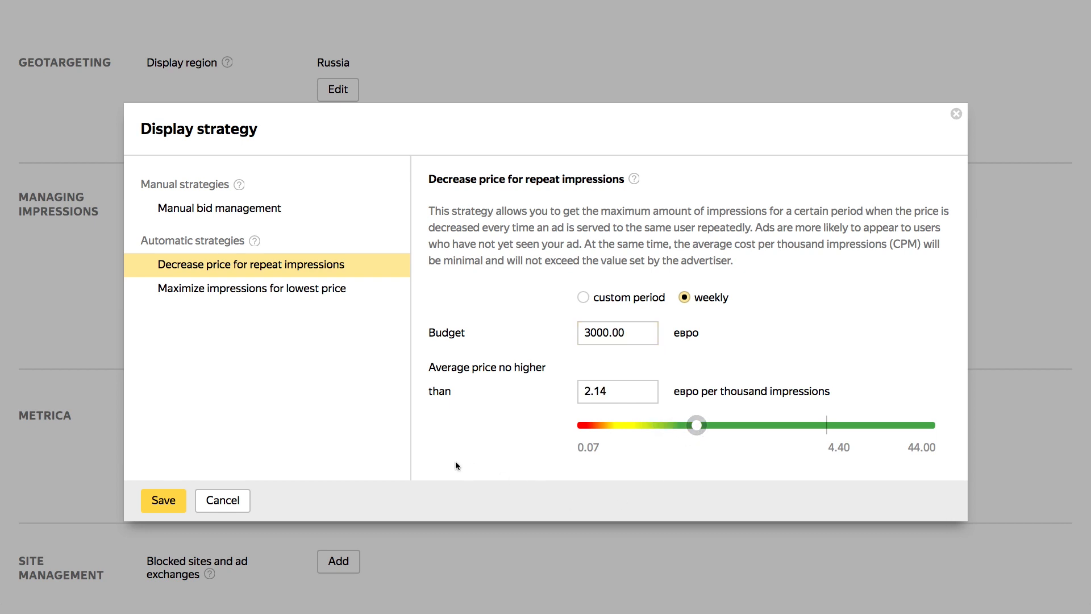
Step: Return to the Manual bid management strategy, set its display mode to standard, and save the strategy
click(273, 294)
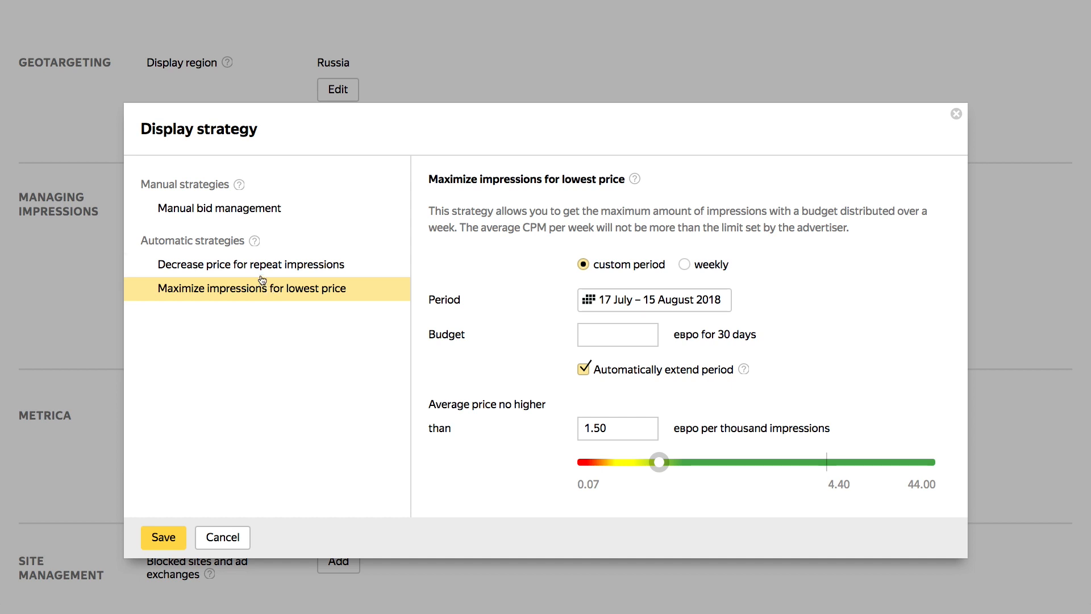
click(252, 219)
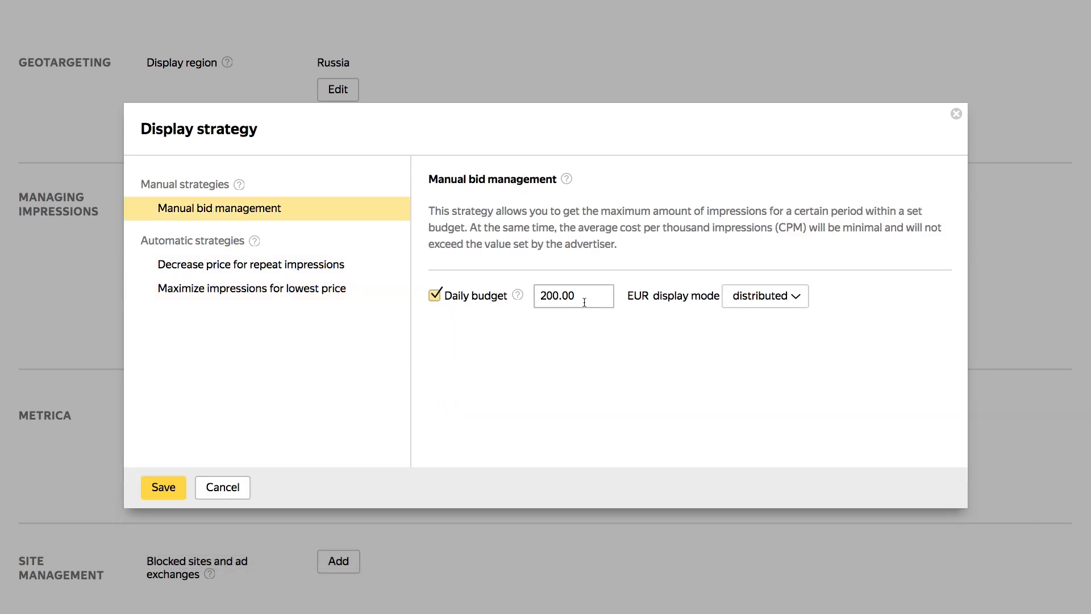
click(781, 295)
click(782, 332)
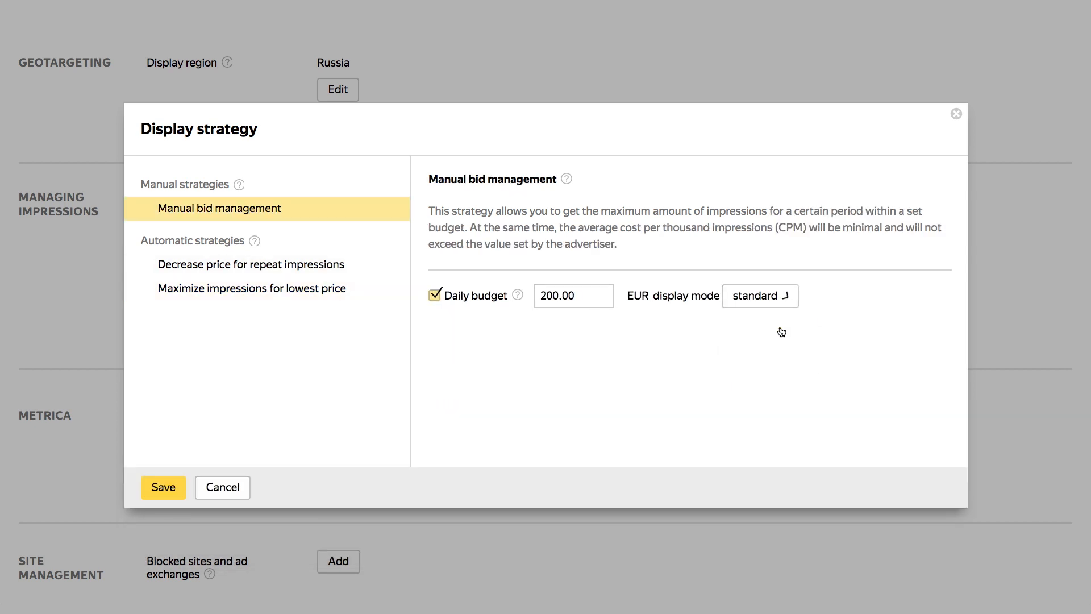
click(163, 489)
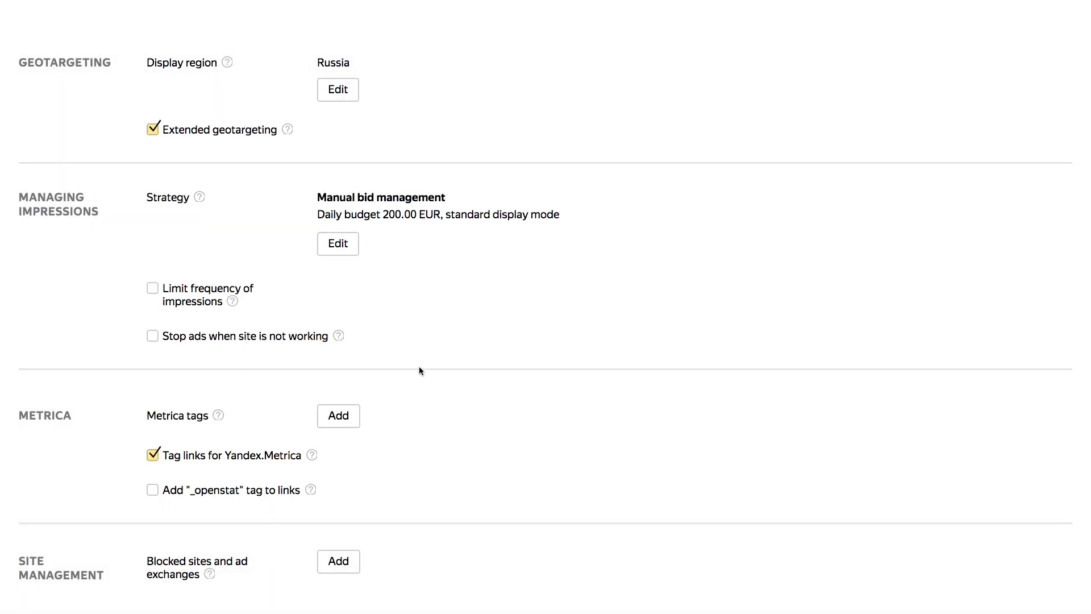
Step: Limit impression frequency to 3 impressions per user for 7 days, and enable stopping ads when the site is not working
scroll(419, 366, down, 5)
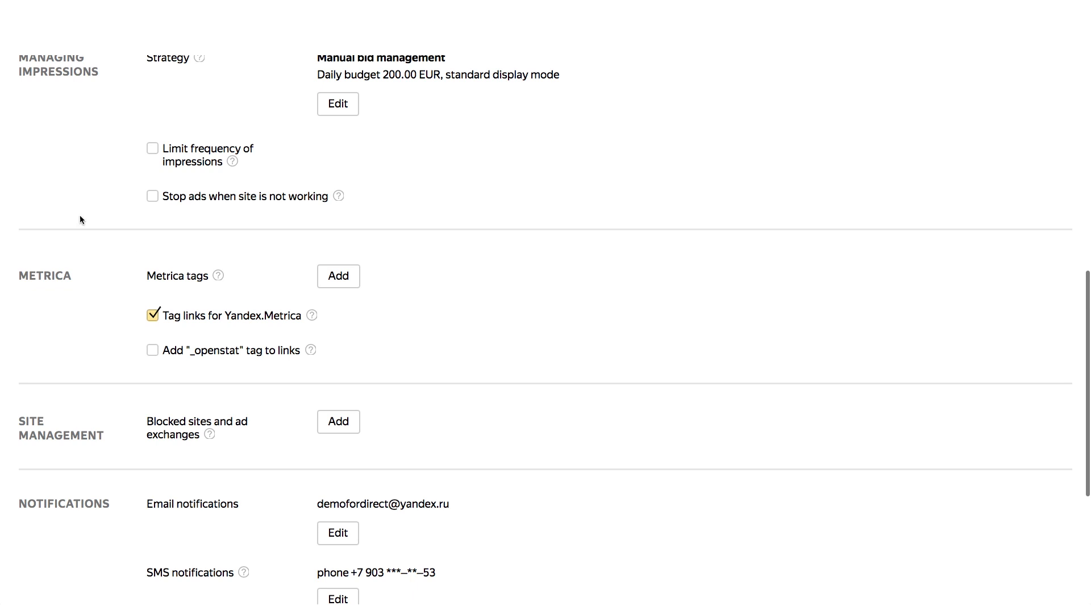
click(152, 149)
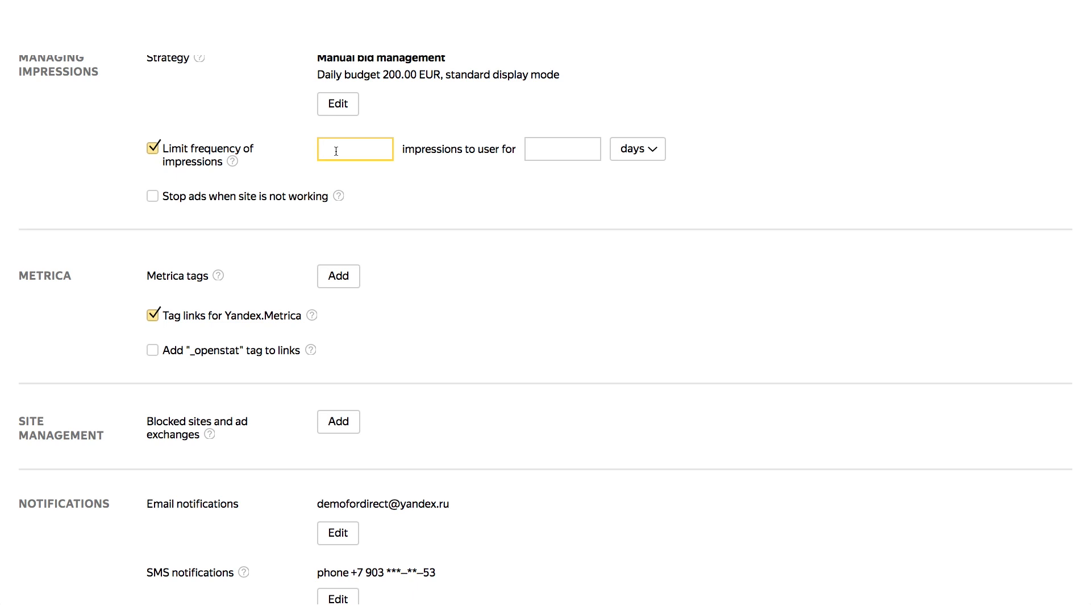
text(3)
click(577, 154)
text(7)
click(153, 197)
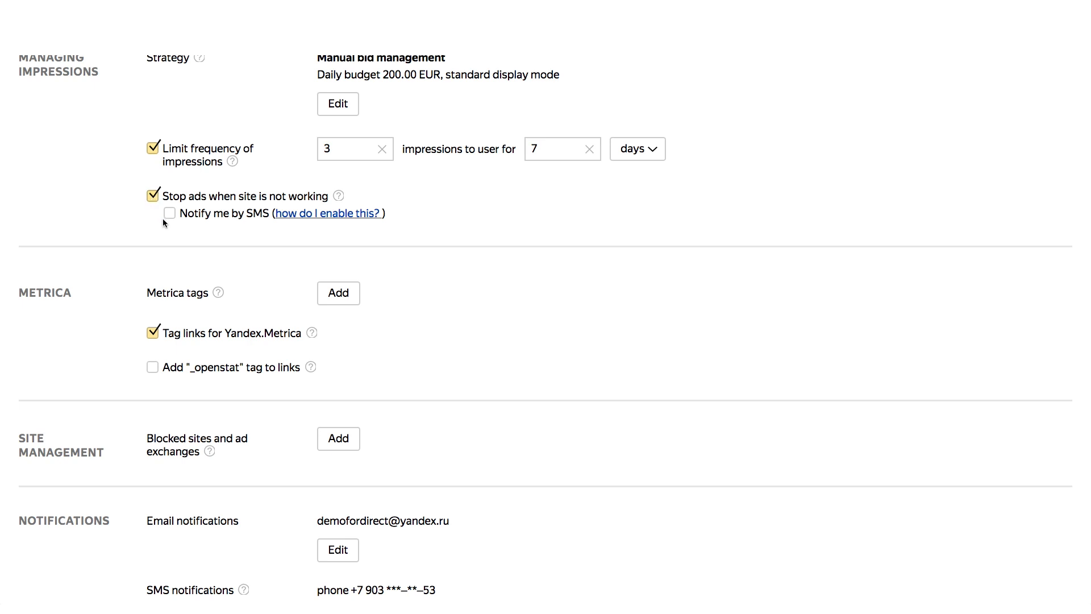
scroll(190, 240, down, 3)
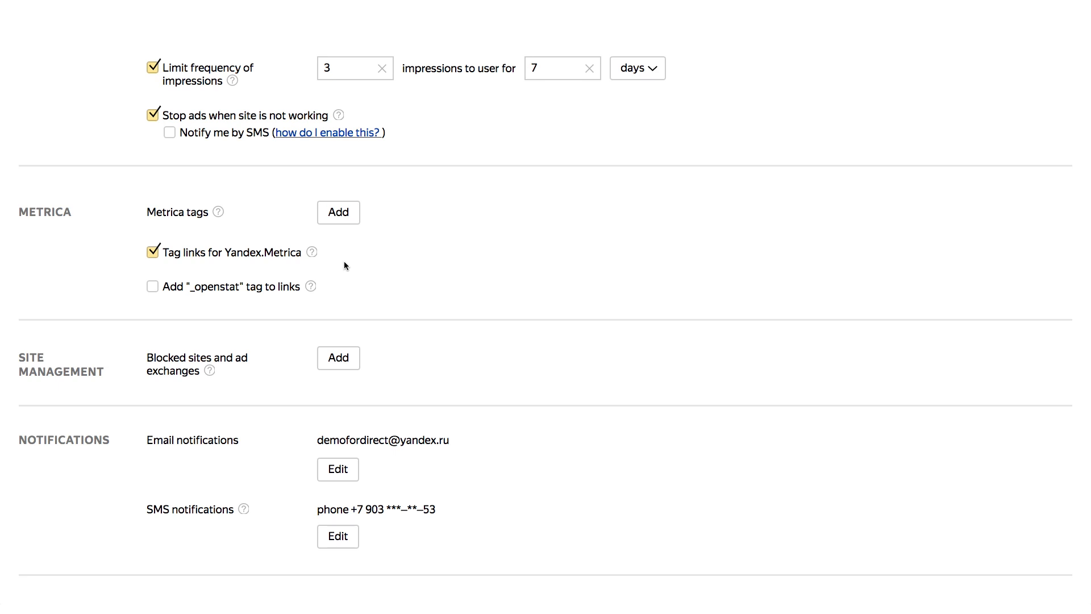
scroll(344, 264, down, 2)
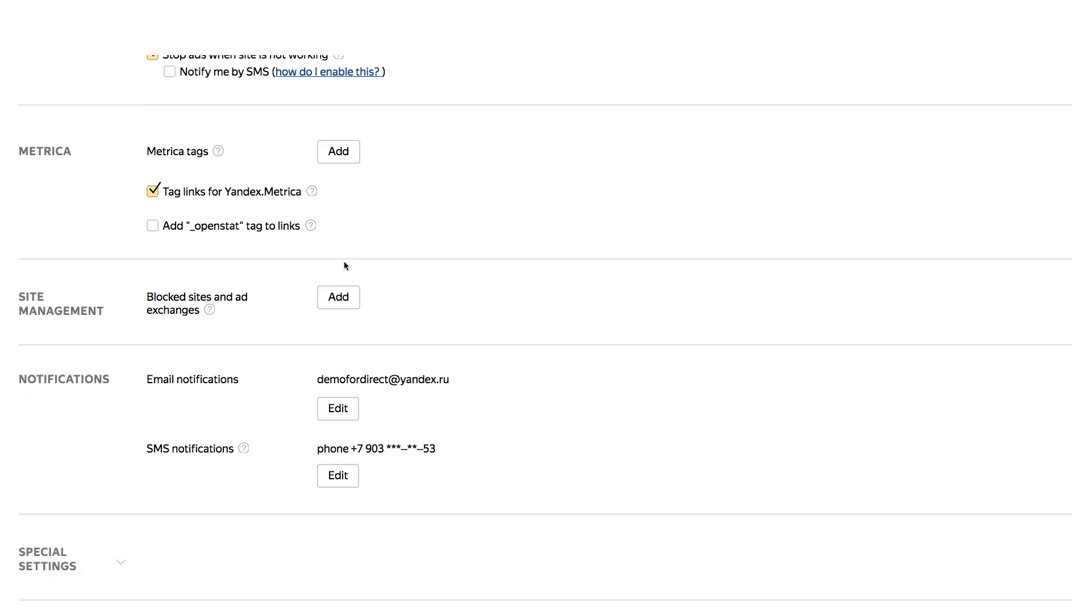
Step: Add the Metrica tag 1234567 to the campaign and save it
scroll(345, 265, up, 2)
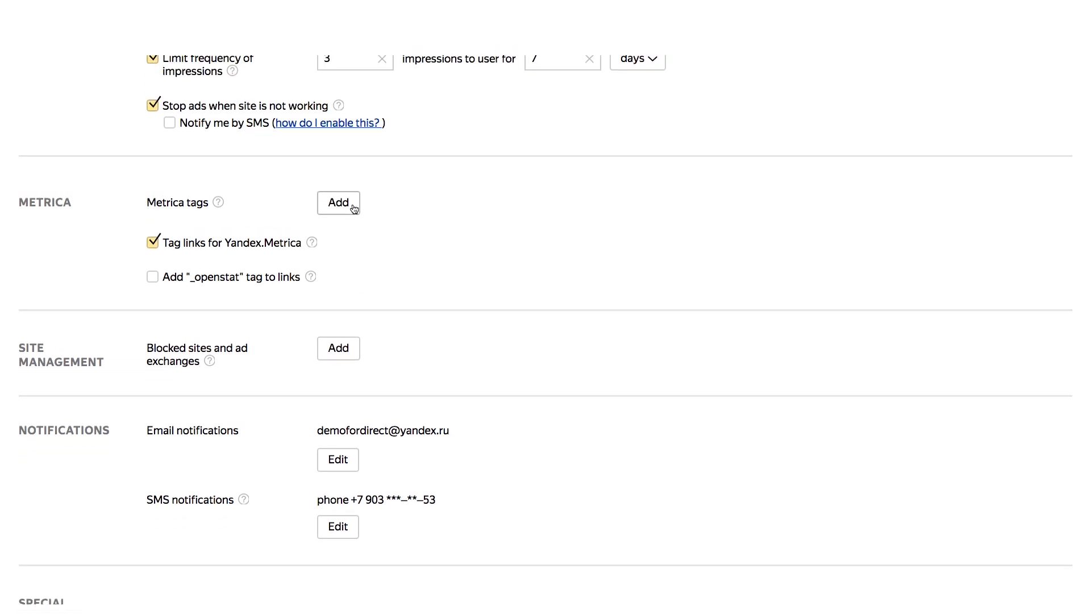
click(353, 206)
click(356, 358)
text(12345)
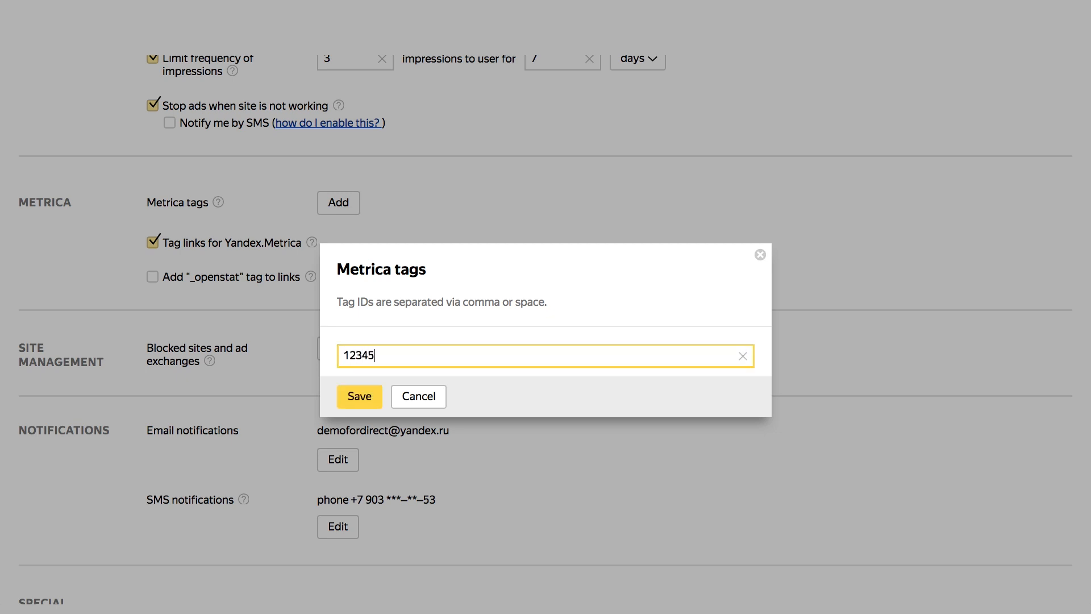
text(67)
click(358, 397)
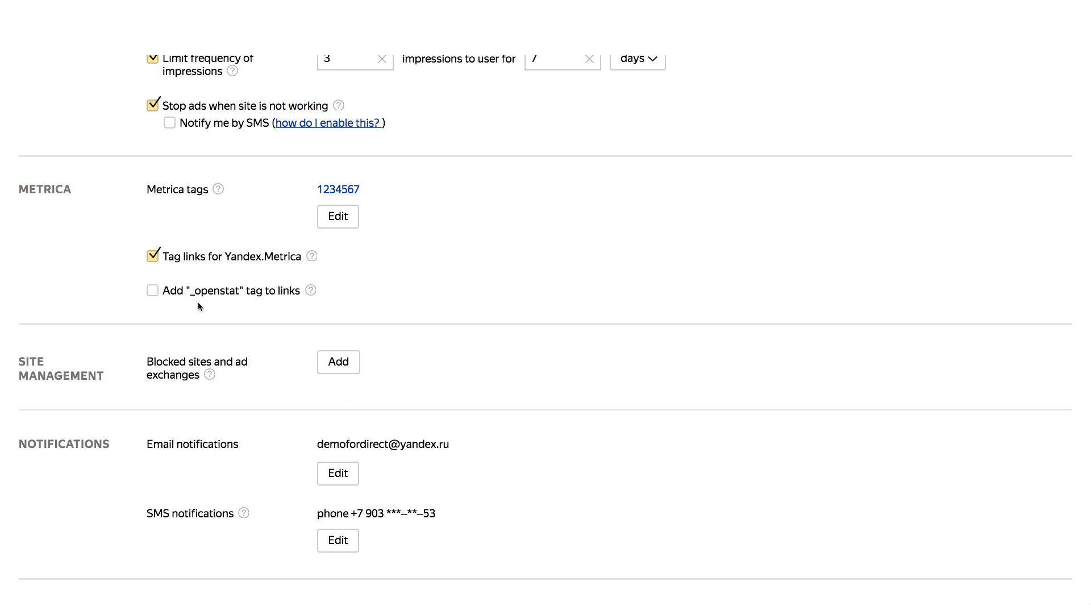
Step: Toggle adding the "_openstat" tag to links on and off, and view the blocked sites and ad exchanges settings without adding any
click(154, 292)
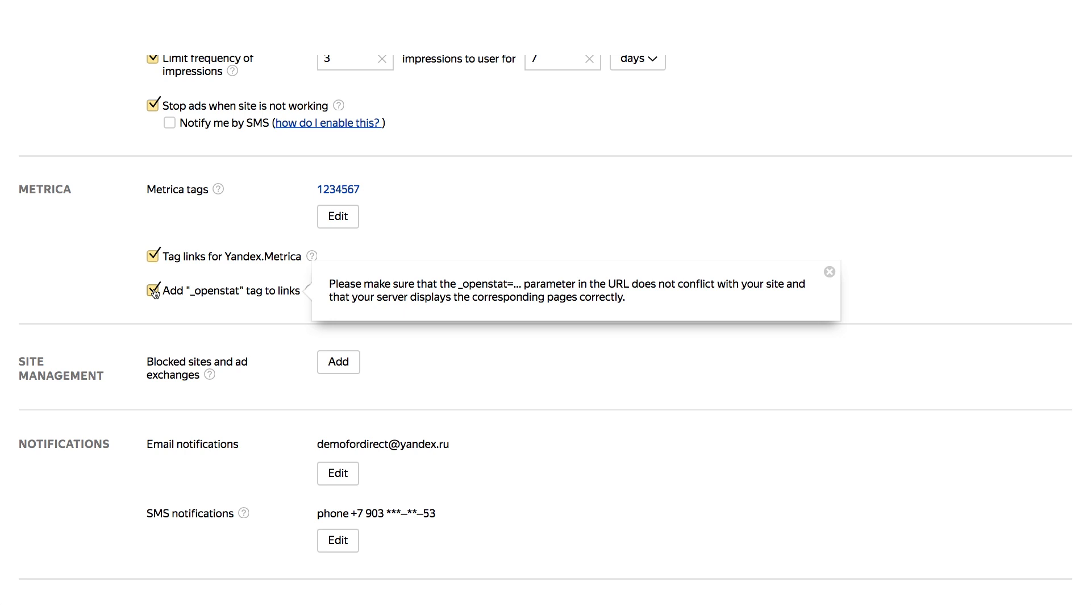
click(154, 291)
scroll(254, 394, down, 3)
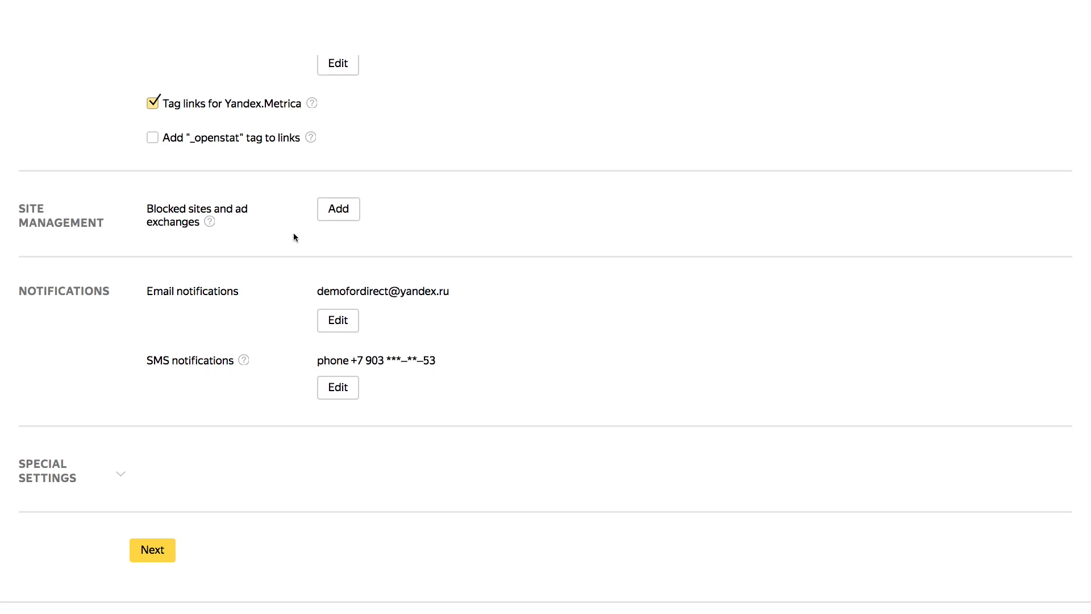
click(335, 212)
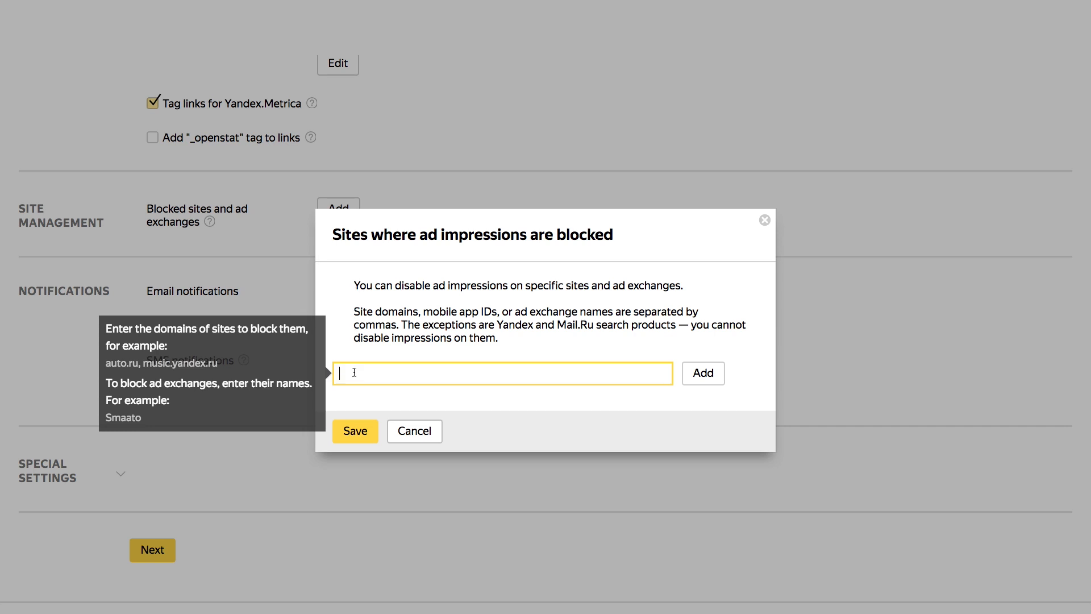
click(410, 428)
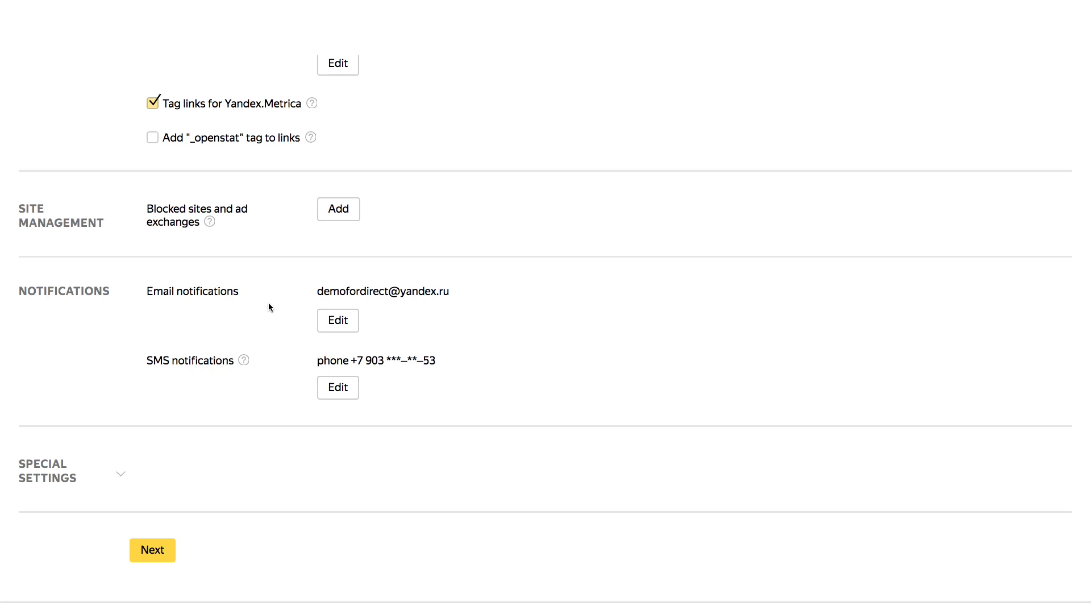
Step: Toggle the email notifications for ready XLS reports and for reaching the daily budget off and on, and save the notification settings
scroll(269, 307, down, 2)
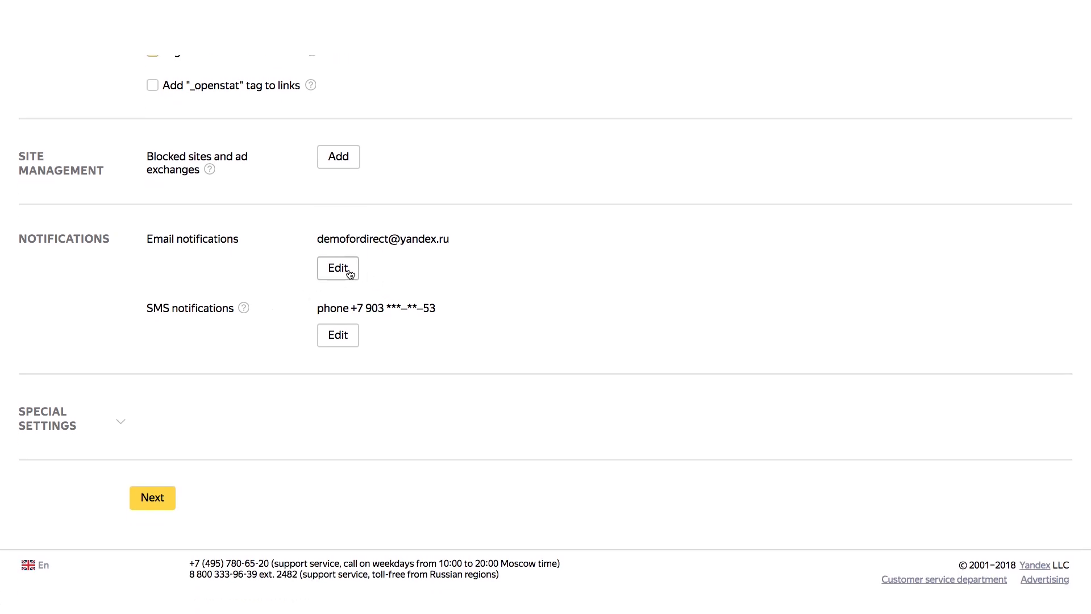
click(350, 274)
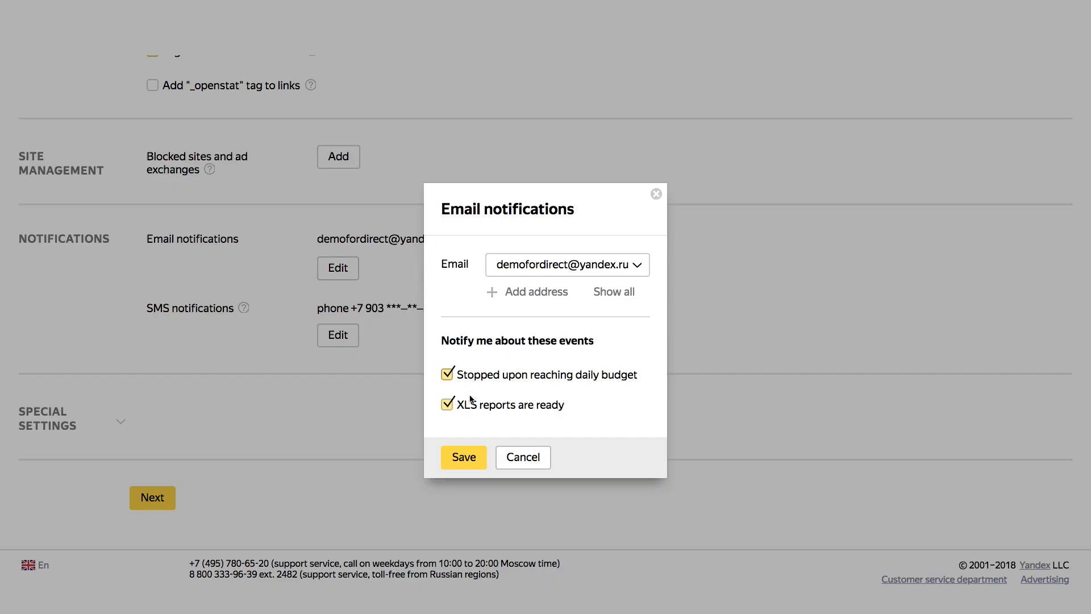
click(449, 405)
click(449, 405)
click(454, 375)
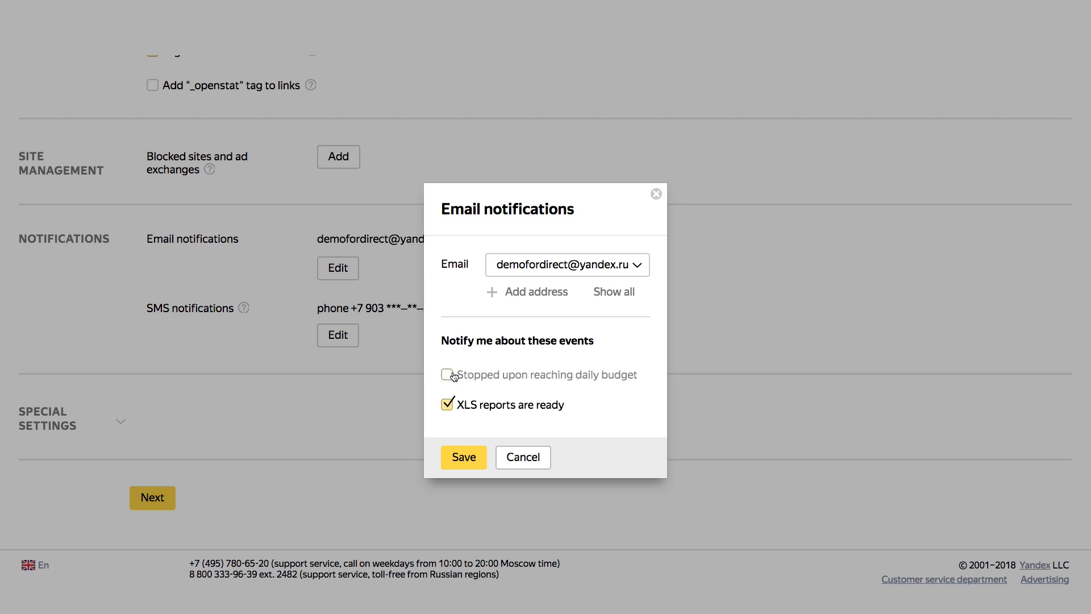
click(455, 375)
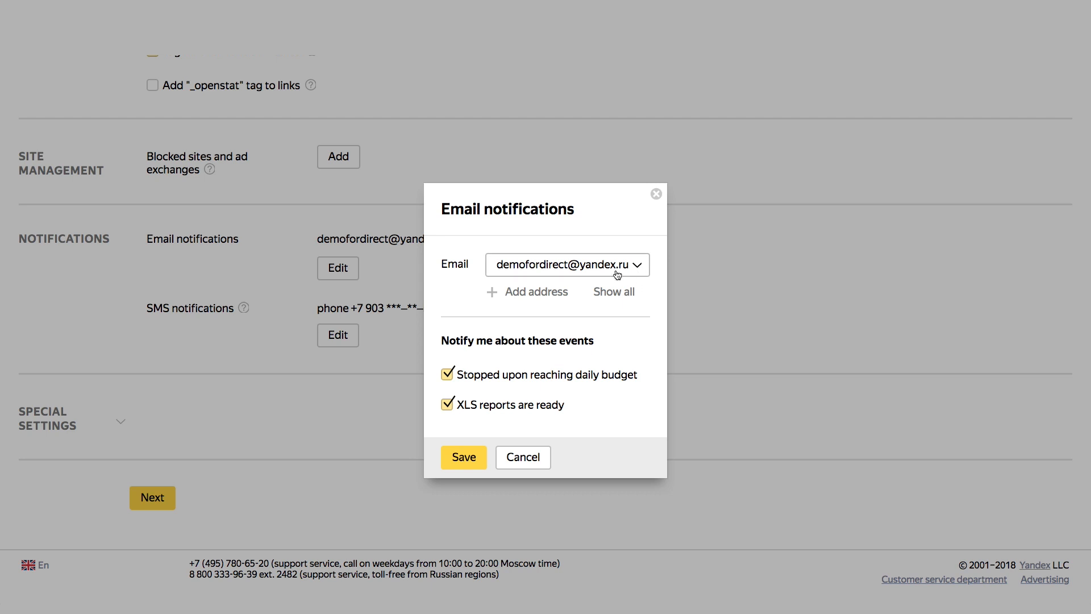
click(539, 295)
click(607, 339)
click(472, 456)
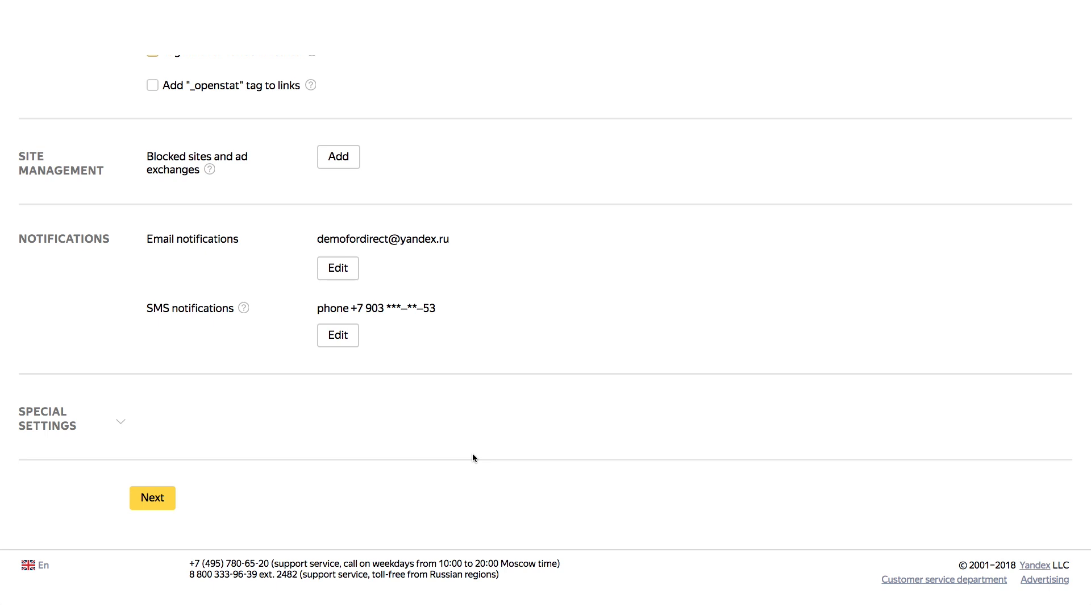
Step: Try the SMS notifications about website monitoring results, moderation results and end of campaign, clear them, and cancel the SMS settings
click(340, 336)
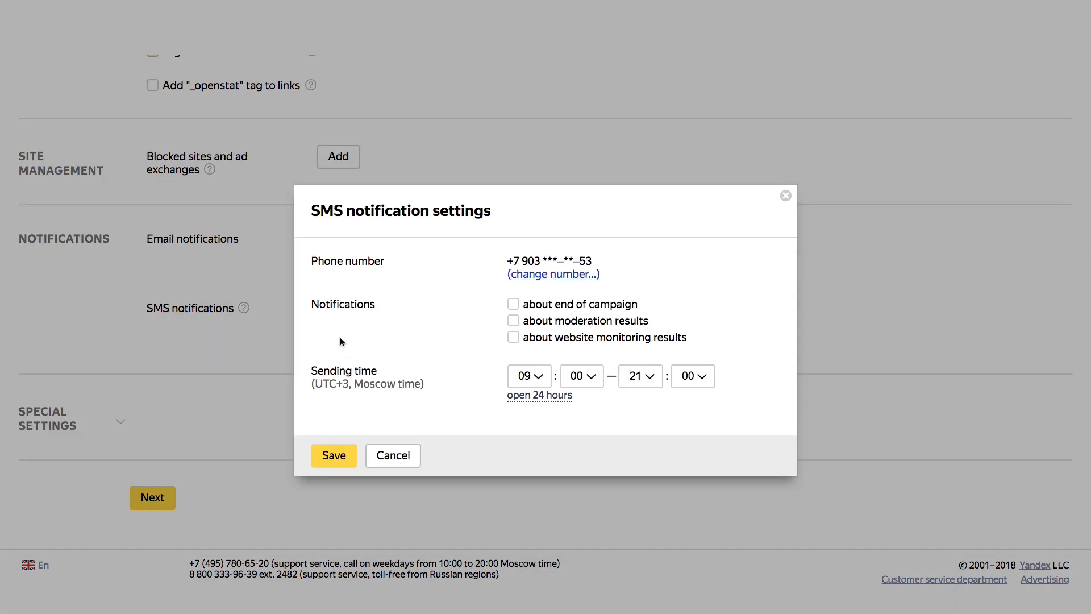
click(514, 337)
click(513, 321)
click(514, 304)
click(514, 304)
click(514, 321)
click(513, 337)
click(384, 456)
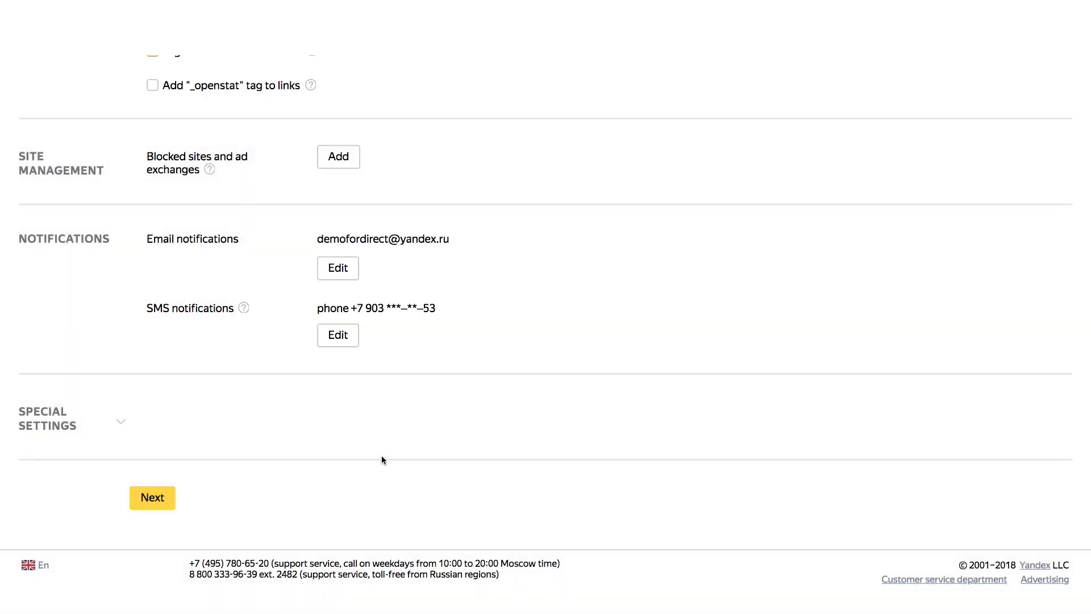
Step: Expand the special settings, try 10 ad groups on the campaign page, and set the number to 20
click(123, 425)
scroll(211, 498, down, 3)
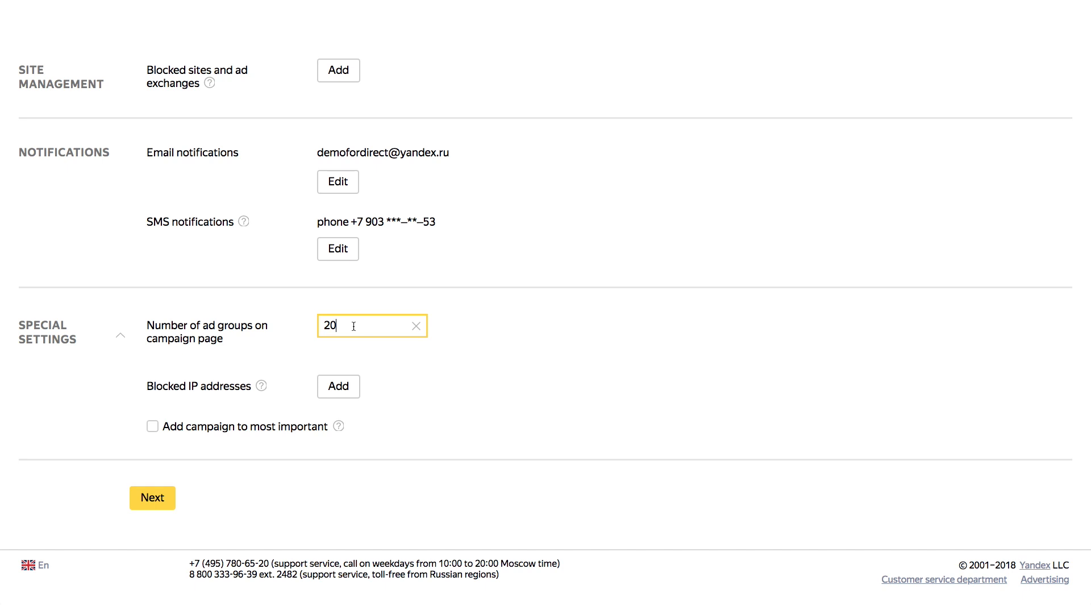
key(BackSpace)
key(BackSpace)
text(10)
key(BackSpace)
key(BackSpace)
text(20)
click(374, 403)
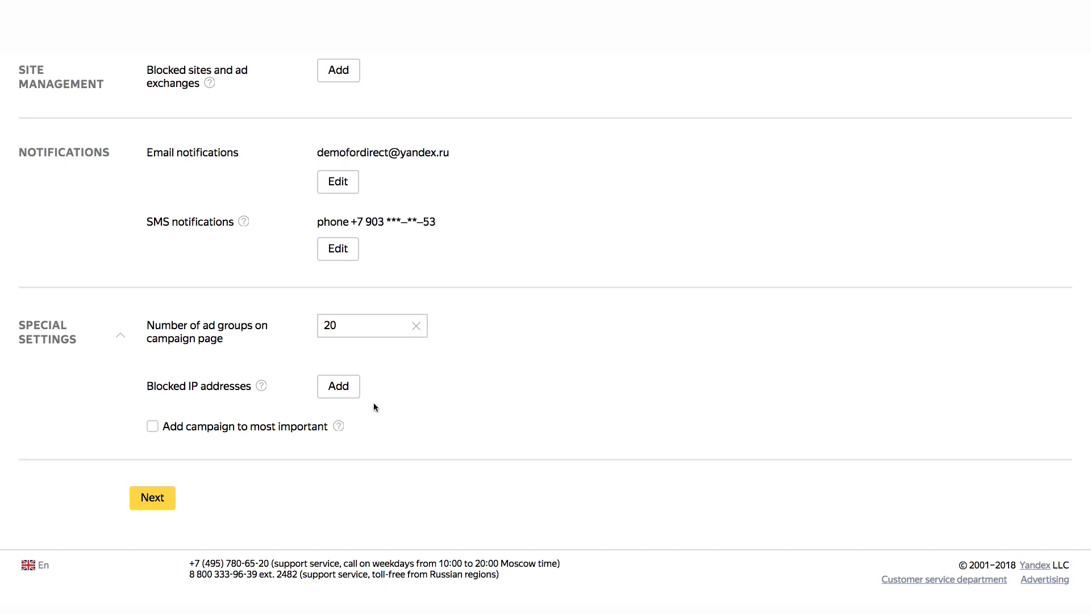
Step: View the blocked IP addresses settings without adding any, add the campaign to most important, and continue to ad group creation
click(344, 391)
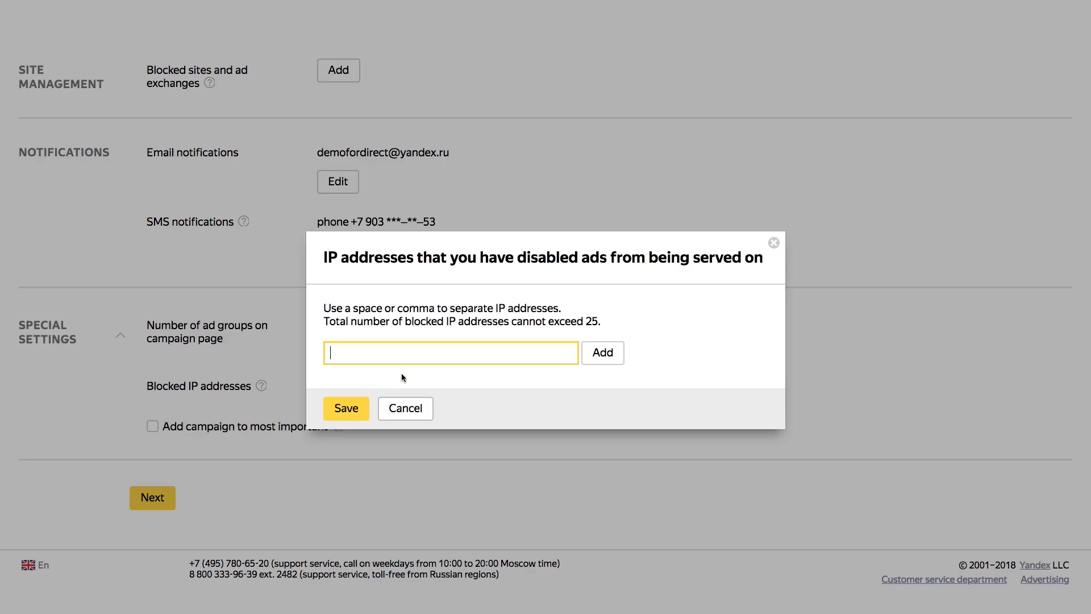
click(397, 408)
click(152, 428)
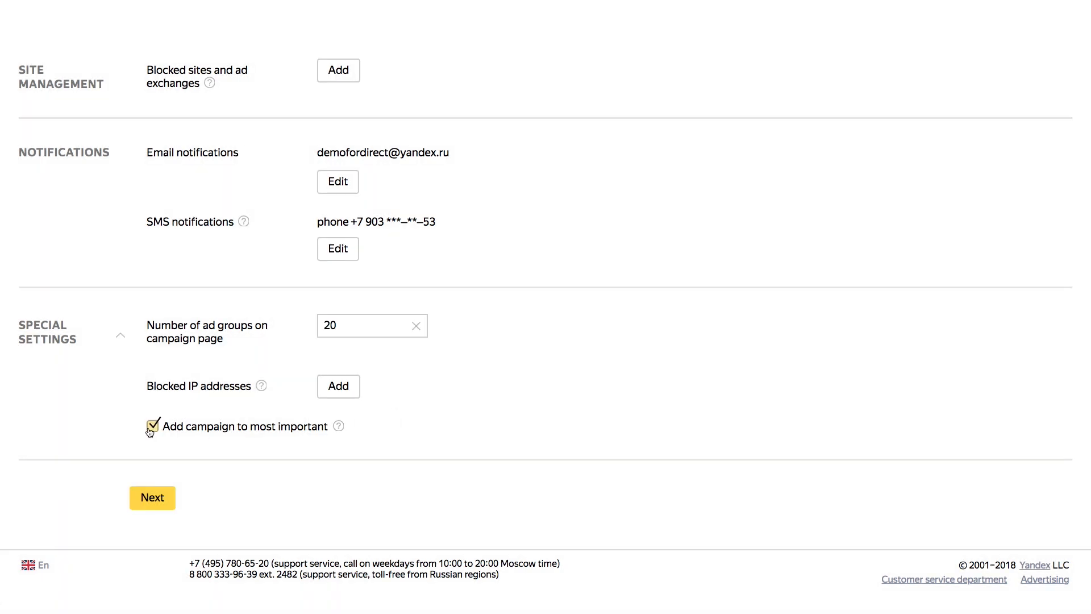
click(160, 499)
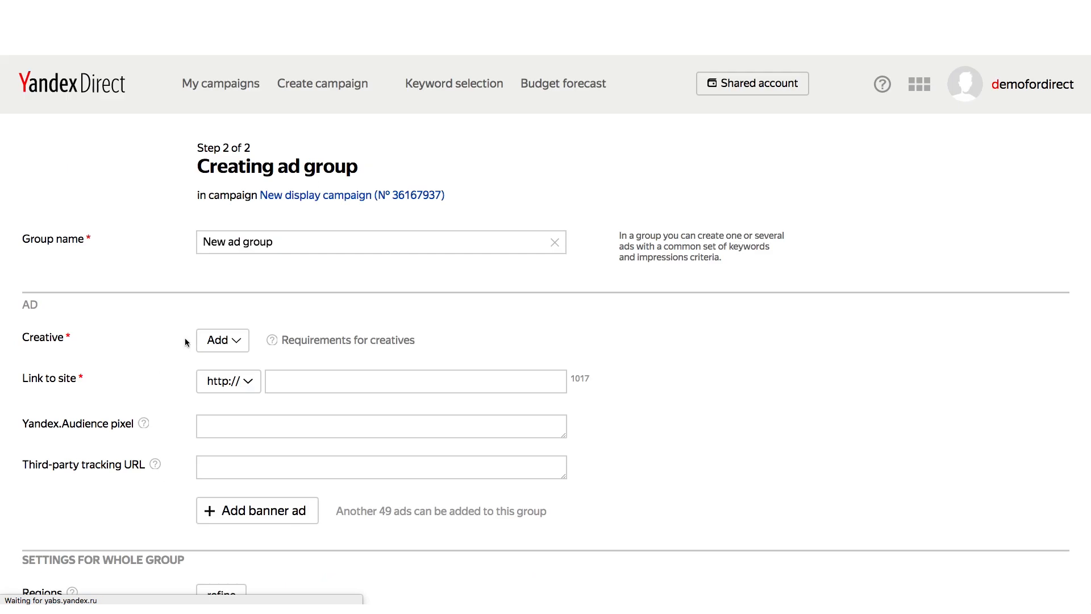
Step: Name the ad group "New ad group 1" and start a new creative from the first standard template
click(298, 240)
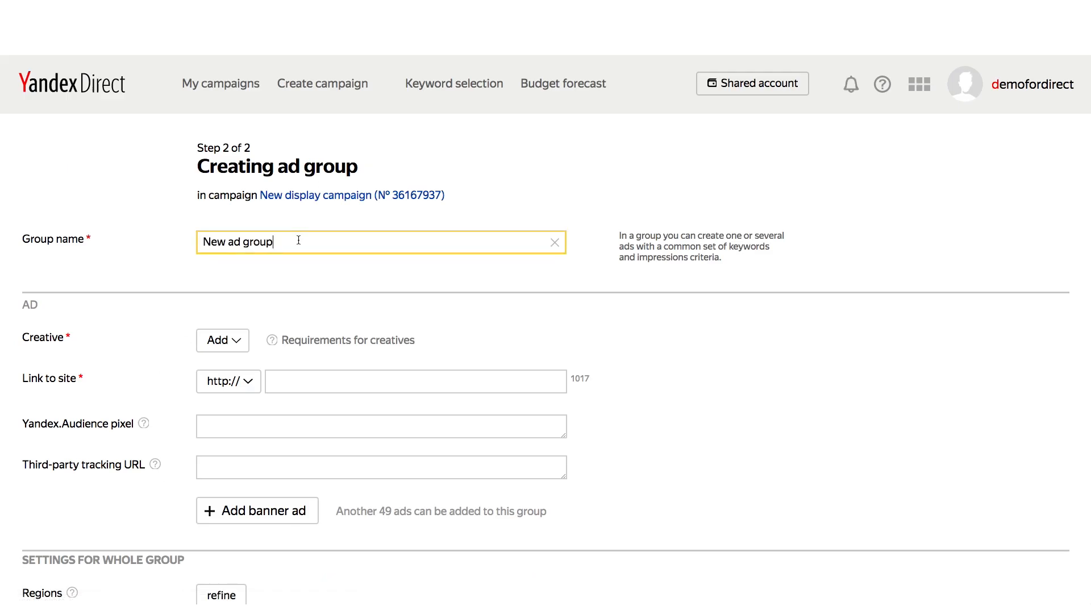
text(1)
scroll(114, 409, down, 3)
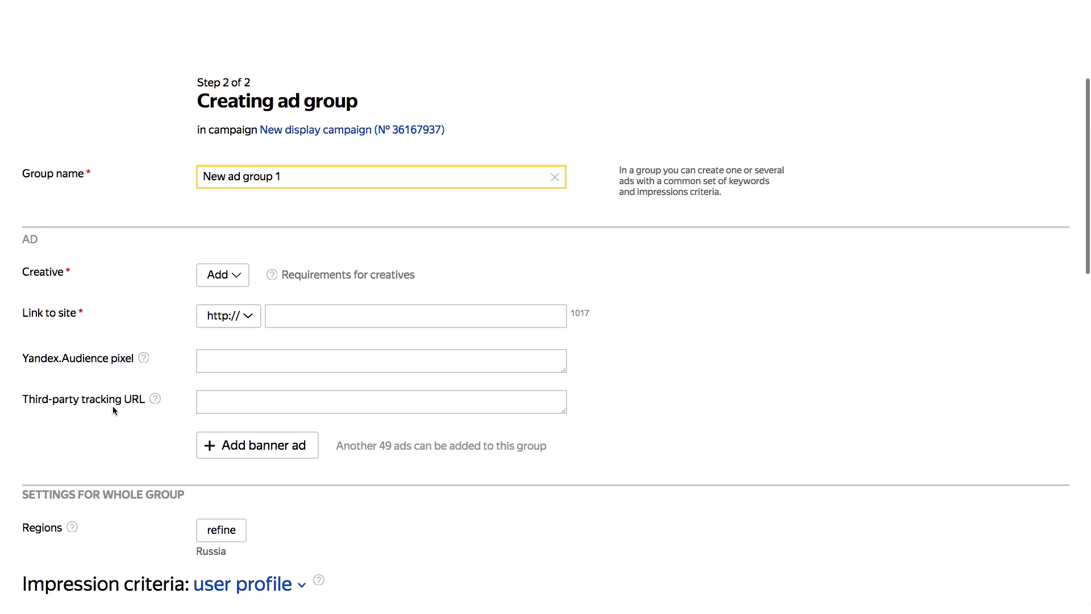
click(239, 243)
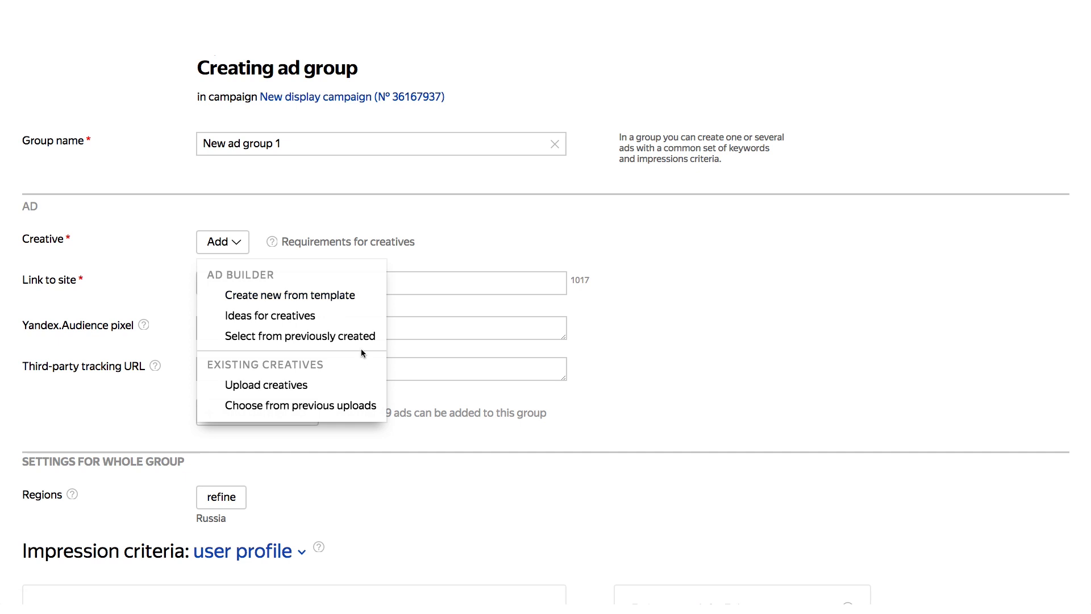
click(350, 302)
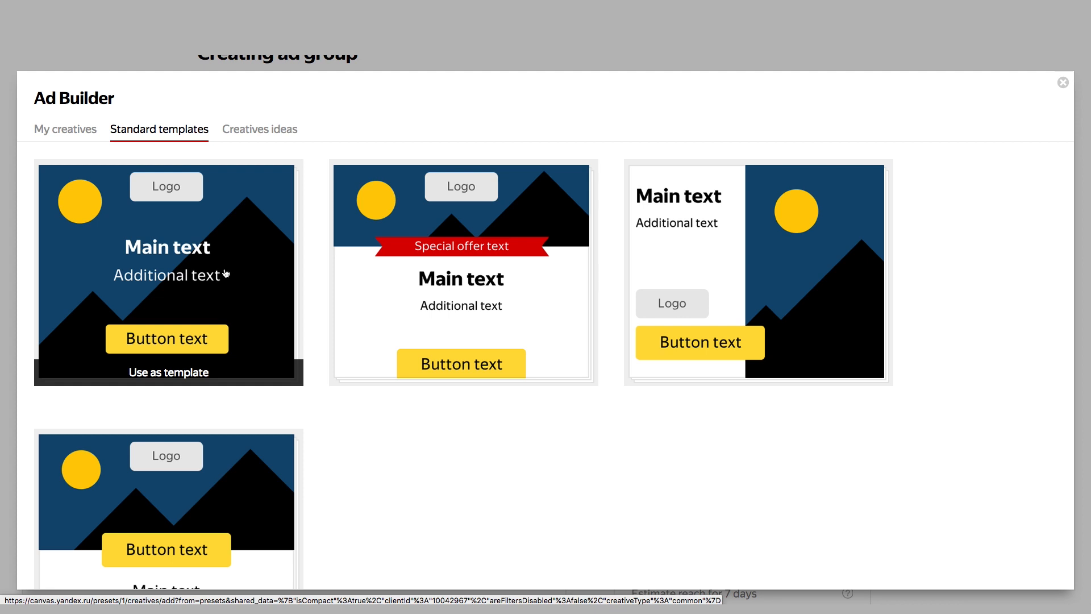
click(217, 270)
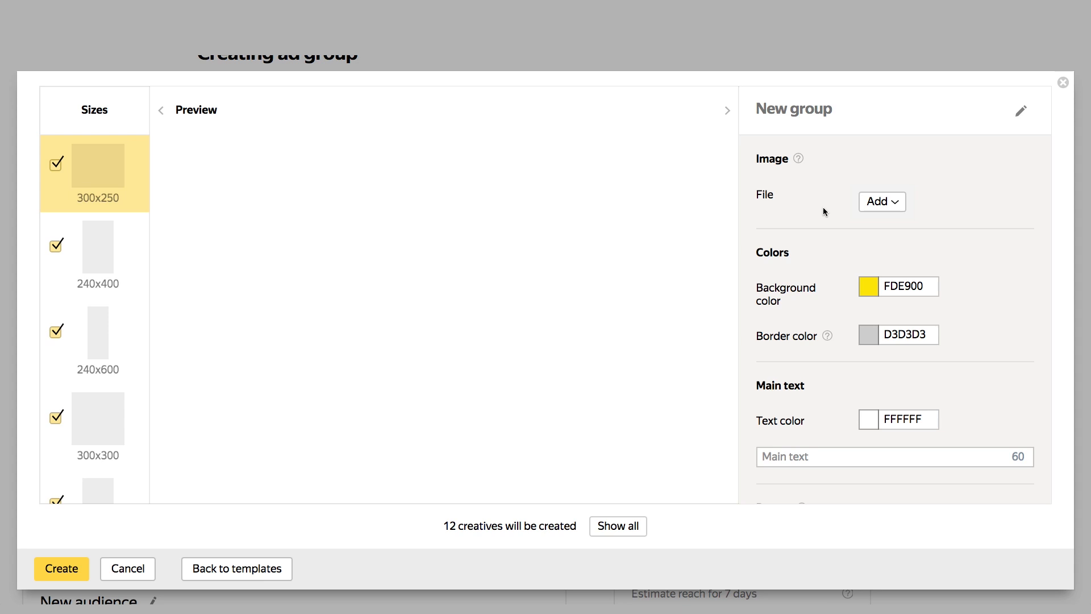
Step: Add the purple orchid photo from the image library to the creative and crop it for all sizes
click(885, 206)
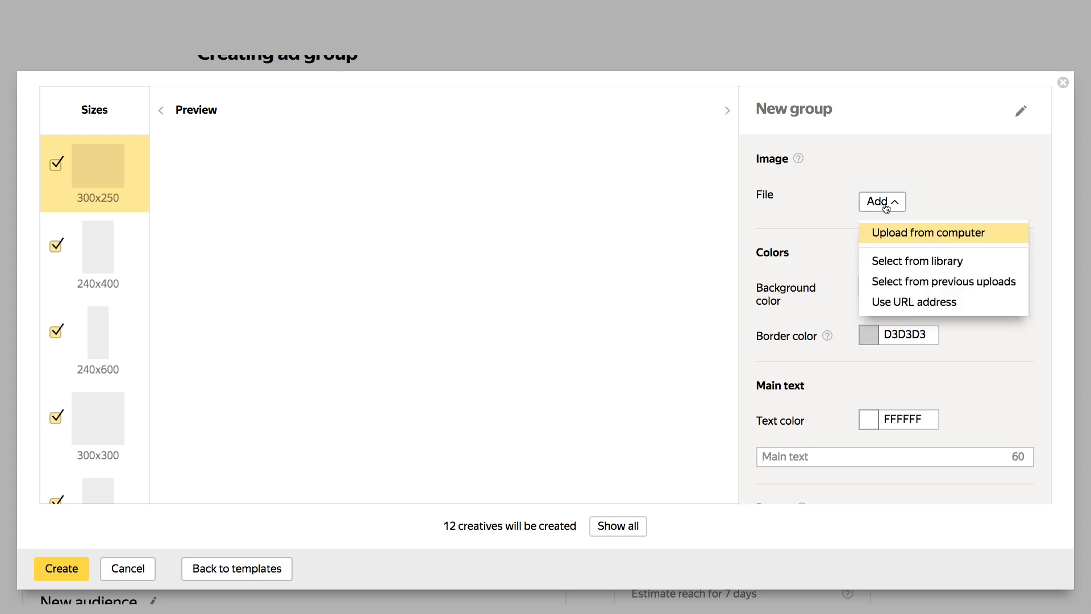
click(903, 265)
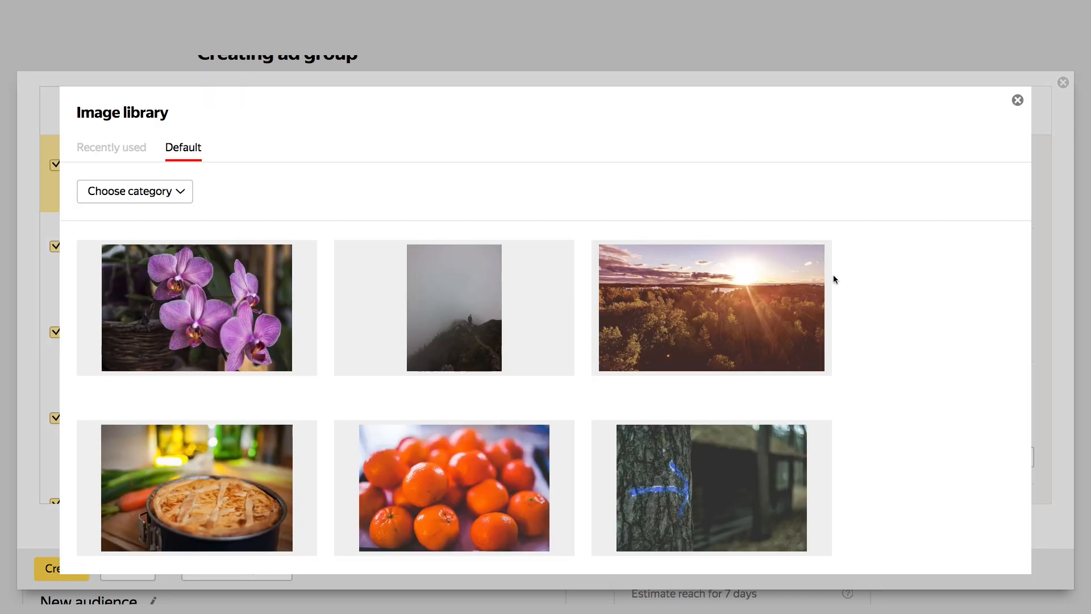
click(140, 312)
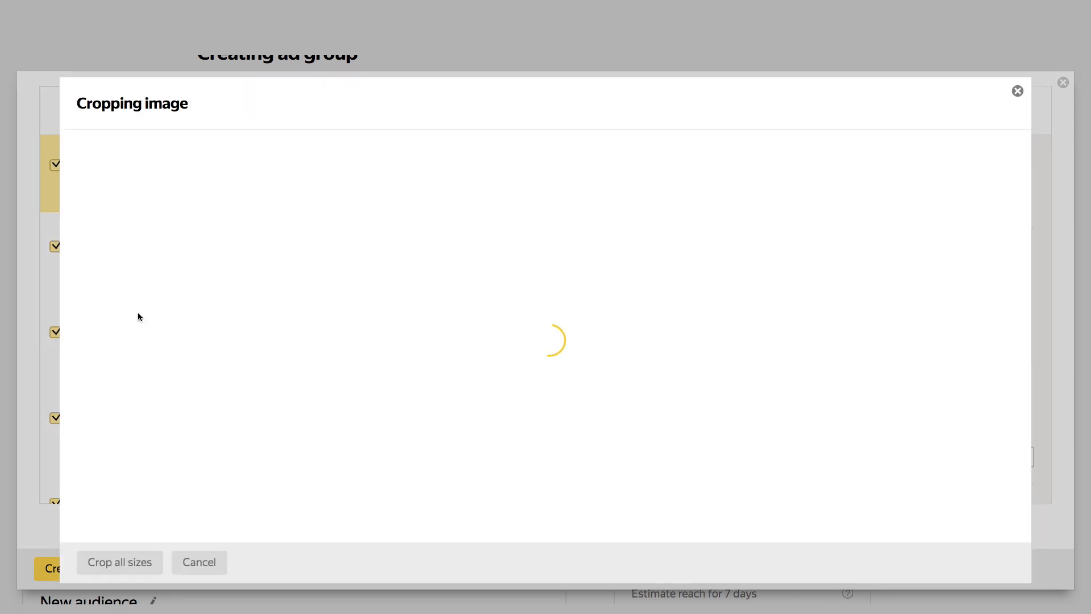
click(131, 562)
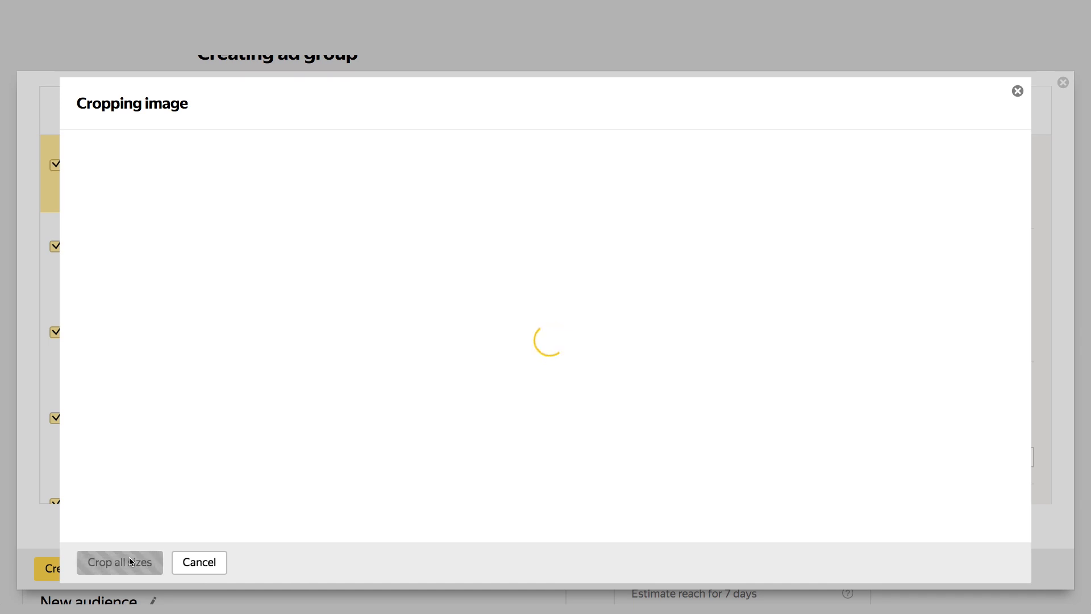
click(142, 546)
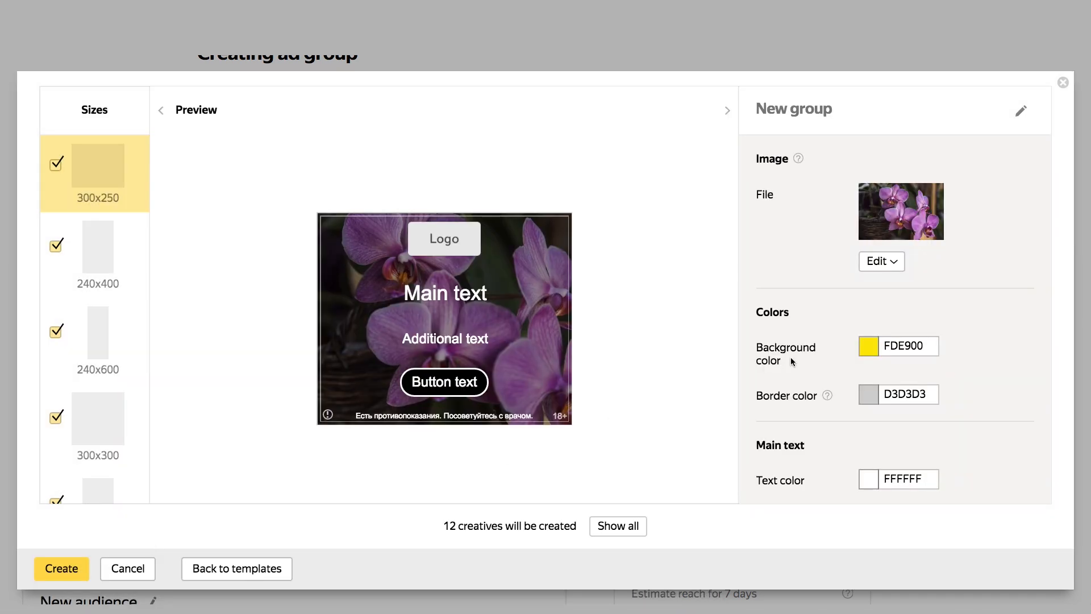
Step: Check the background and border color choices, and set the creative's main text to "Easy advertising in Russia"
click(861, 350)
click(691, 461)
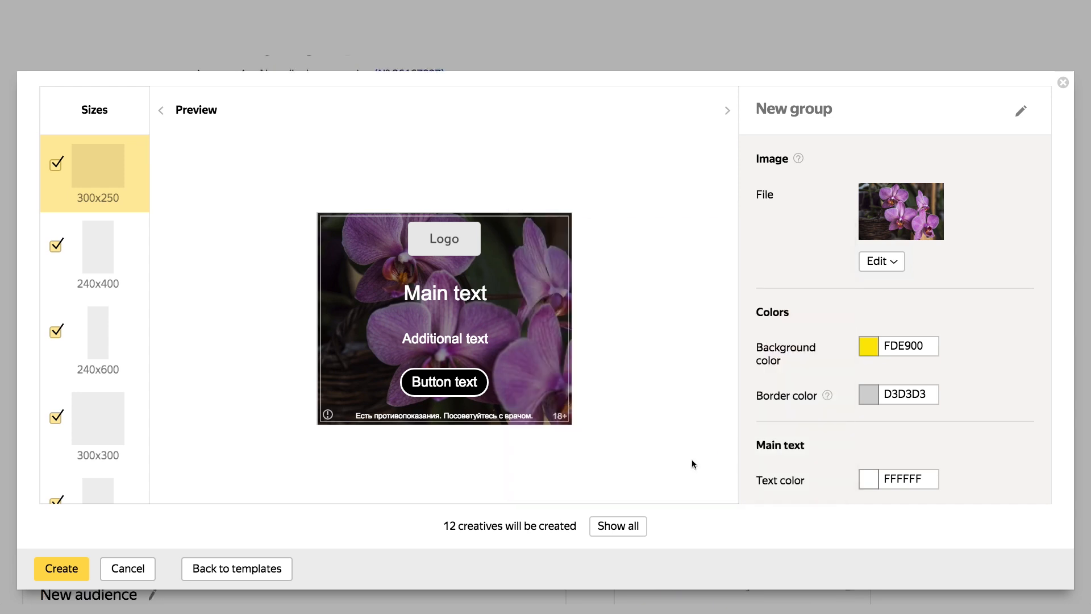
click(869, 397)
click(870, 351)
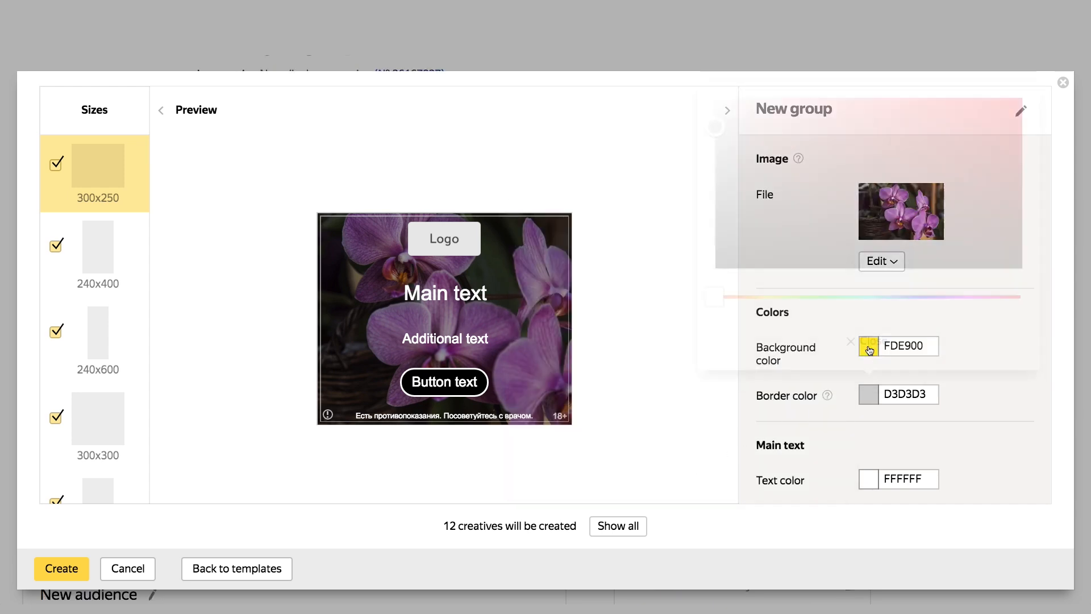
scroll(820, 455, down, 3)
click(783, 385)
text(Easy advertising in Russia)
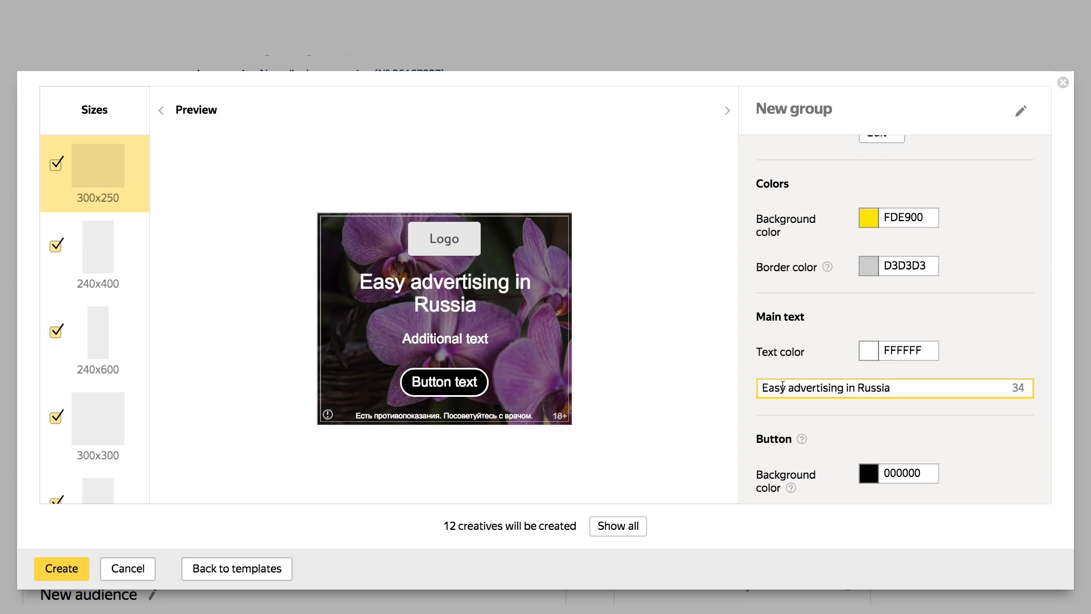
Step: Check the main text color choices, and set the creative's button text to "Click here"
scroll(828, 377, down, 2)
click(868, 239)
click(870, 520)
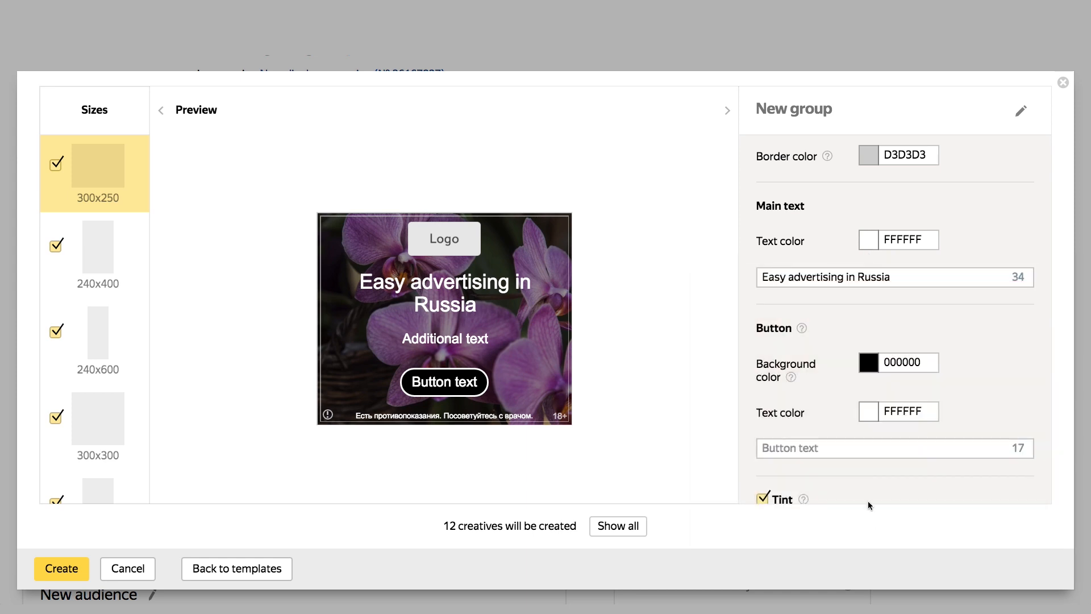
scroll(814, 414, down, 1)
click(788, 385)
text(Click here)
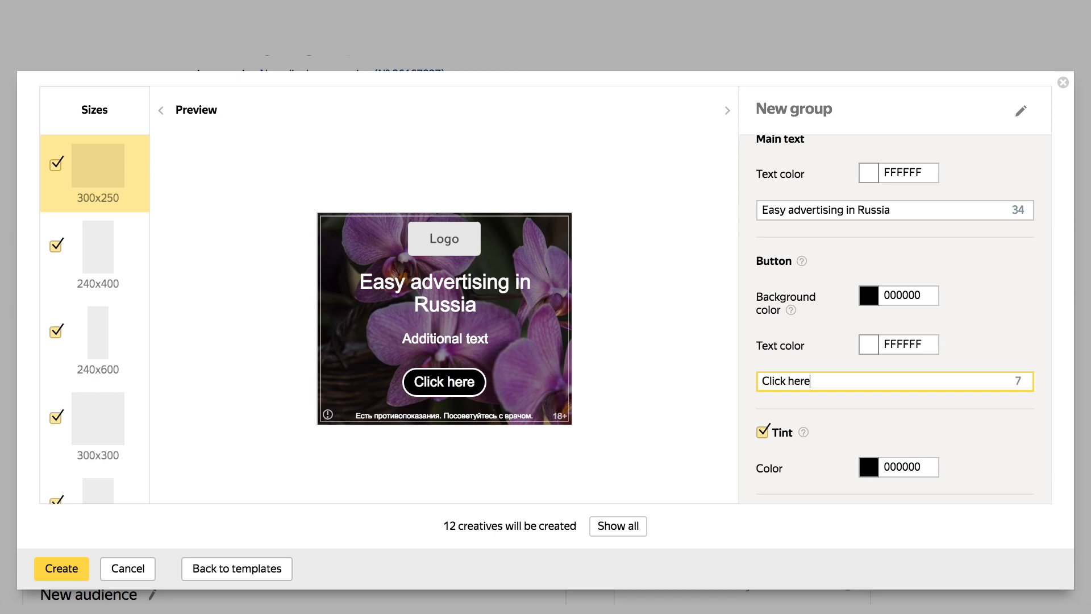
scroll(824, 444, down, 1)
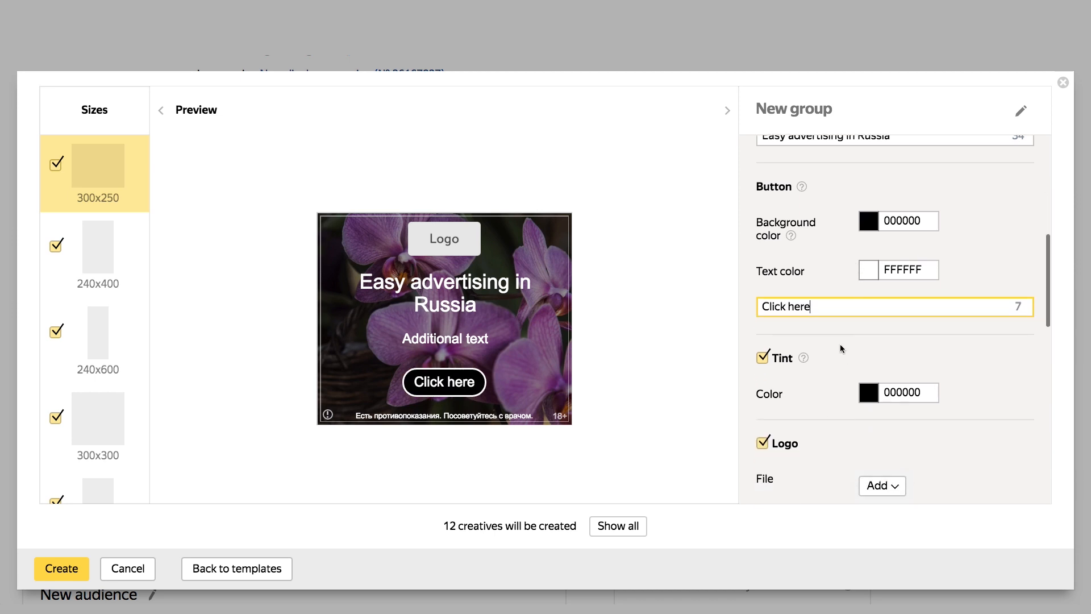
Step: Set the creative's tint color to the pale pink F5EDED
scroll(820, 463, down, 1)
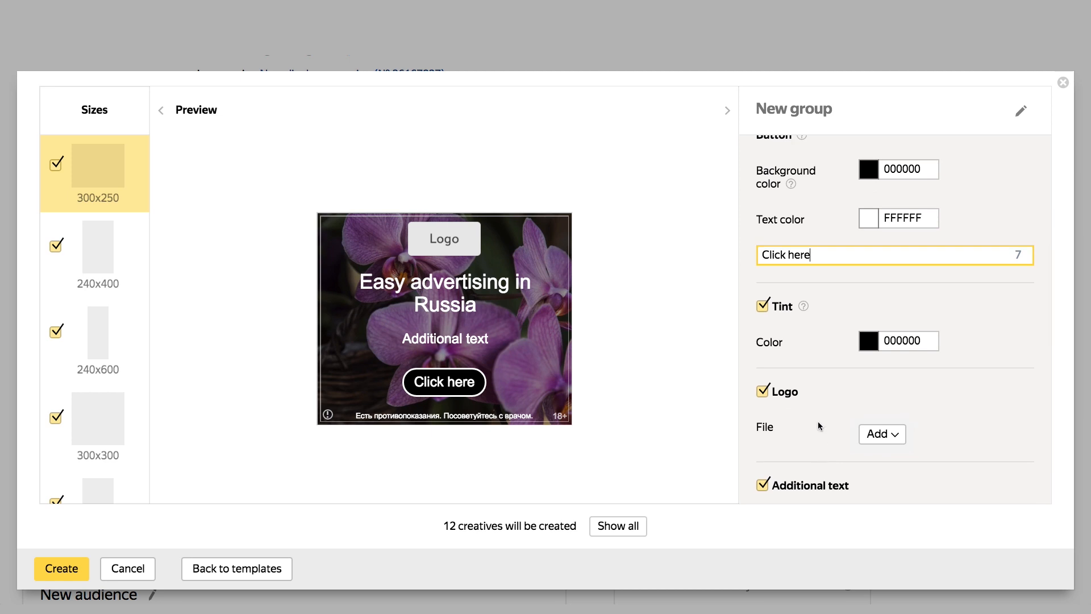
click(871, 348)
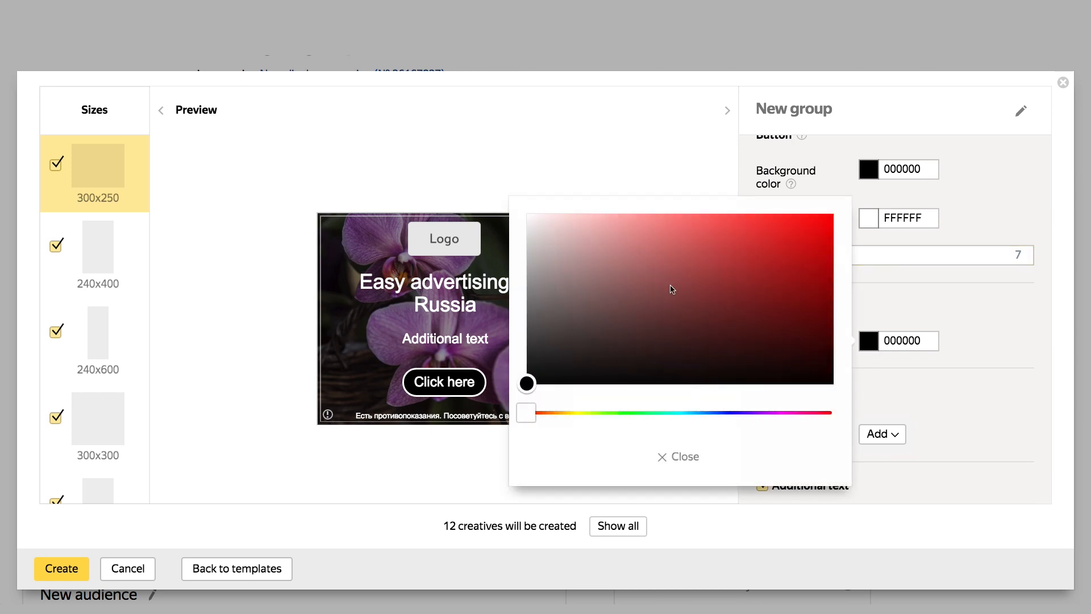
click(563, 245)
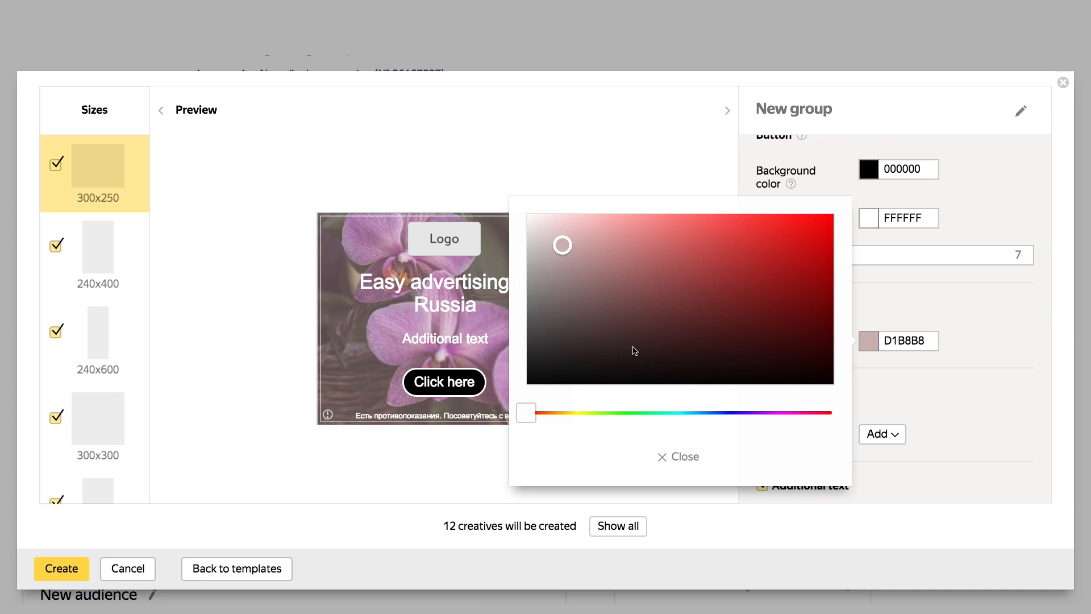
click(673, 462)
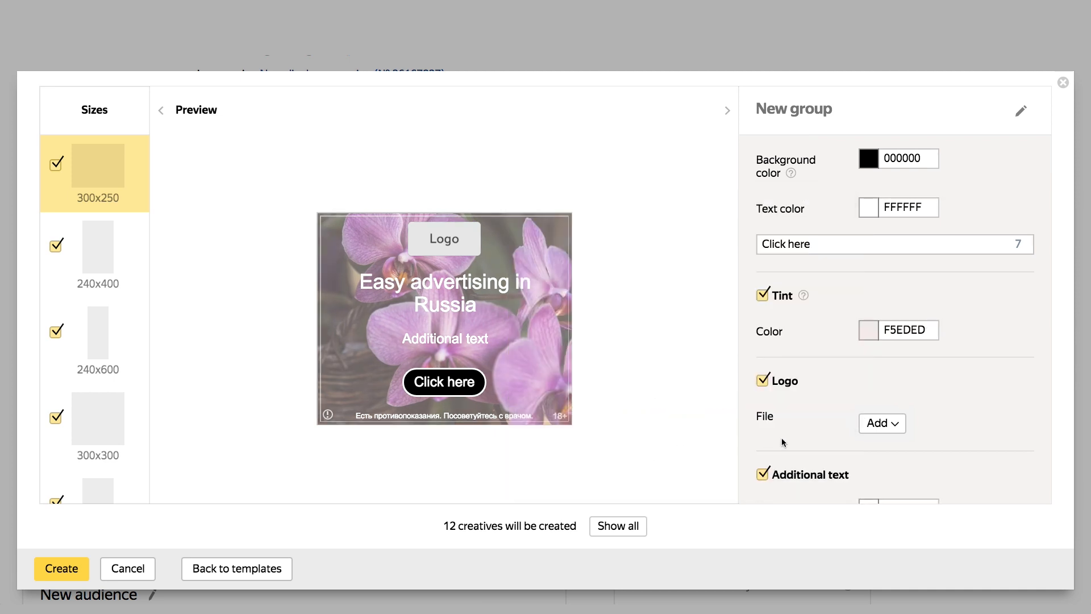
Step: Turn off the logo and the additional text in the creative
scroll(819, 435, down, 2)
click(762, 308)
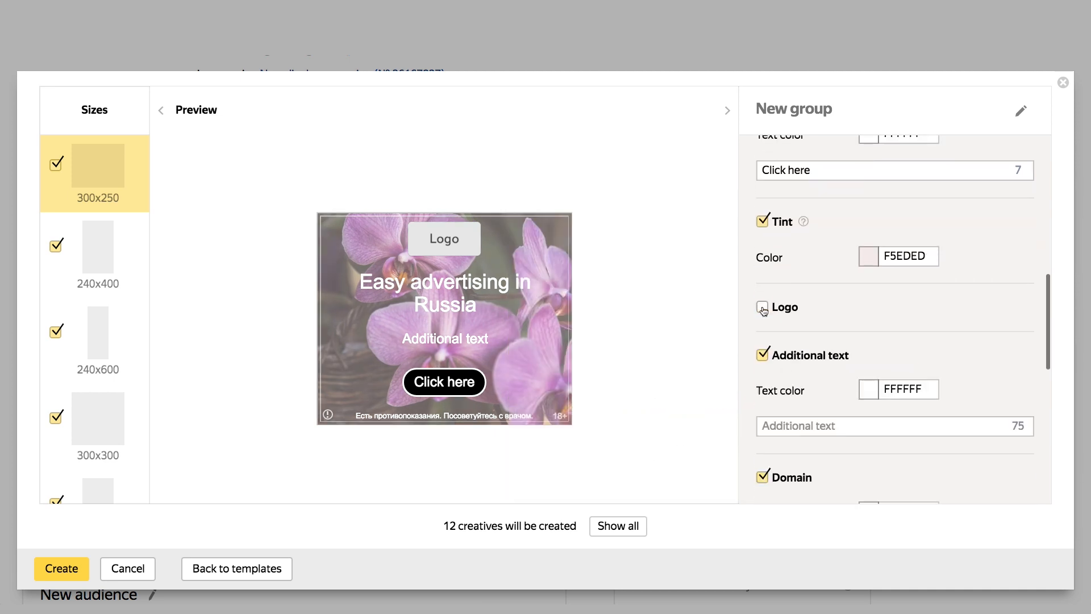
scroll(821, 404, down, 2)
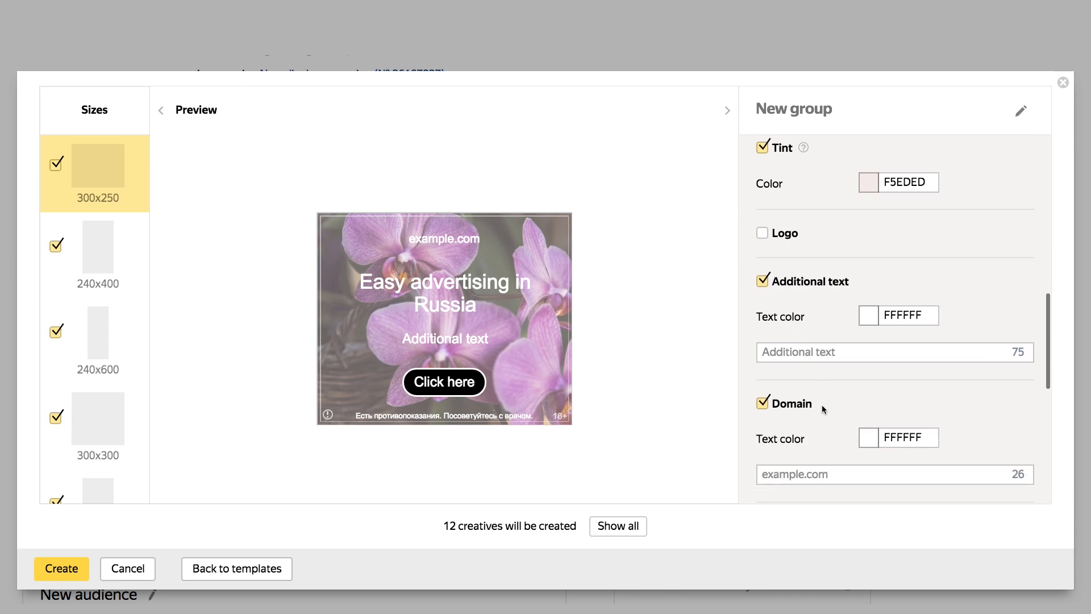
click(765, 257)
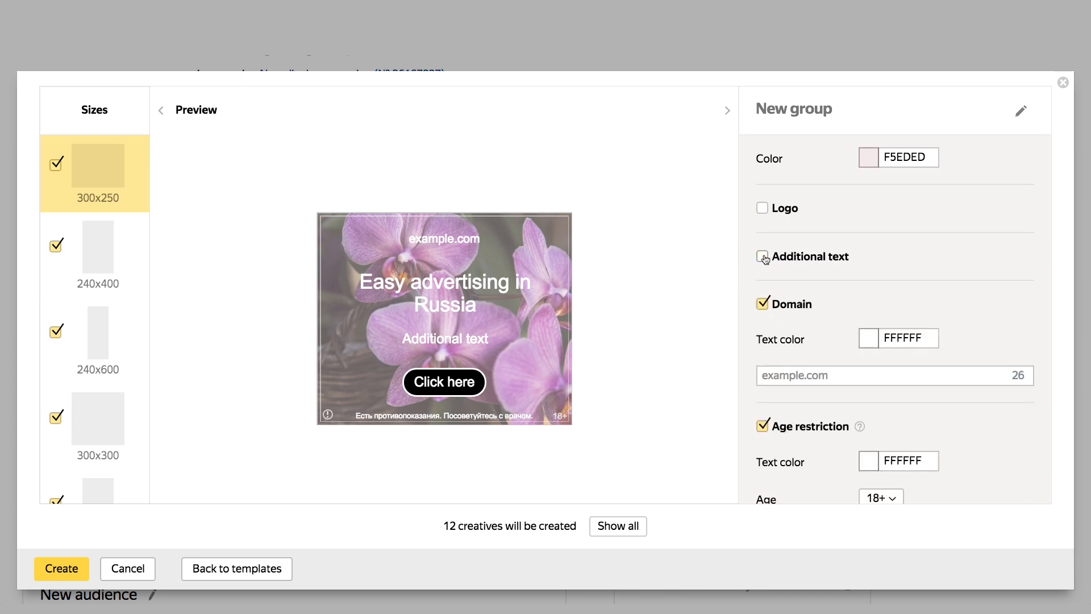
Step: Set the creative's domain to "yandex.com" and its domain text color to the pale pink FAEBEB
scroll(814, 348, down, 1)
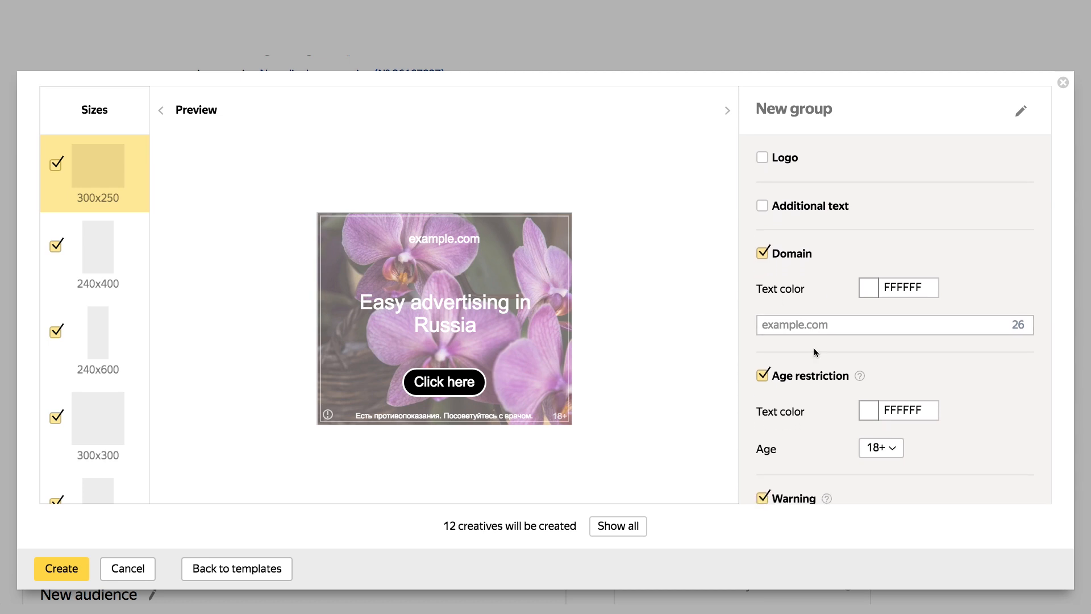
click(782, 326)
text(y)
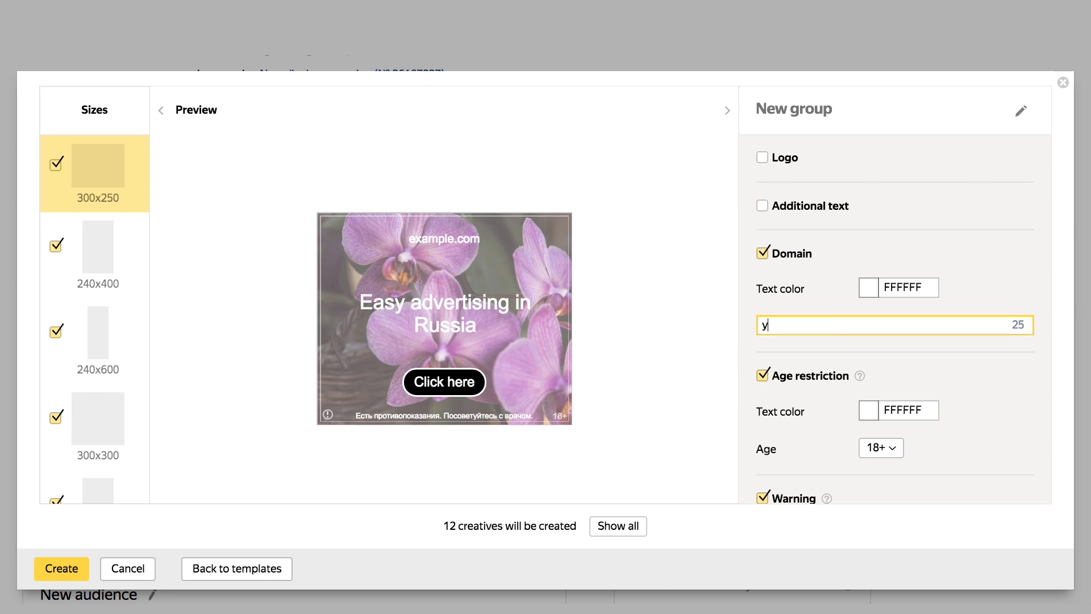
text(andex.com)
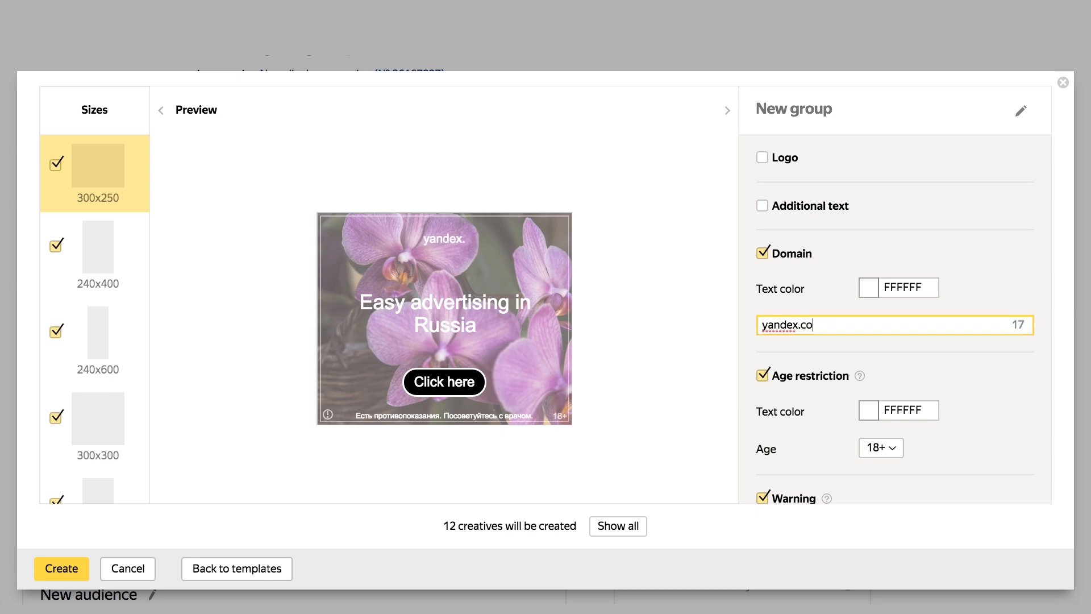
click(915, 283)
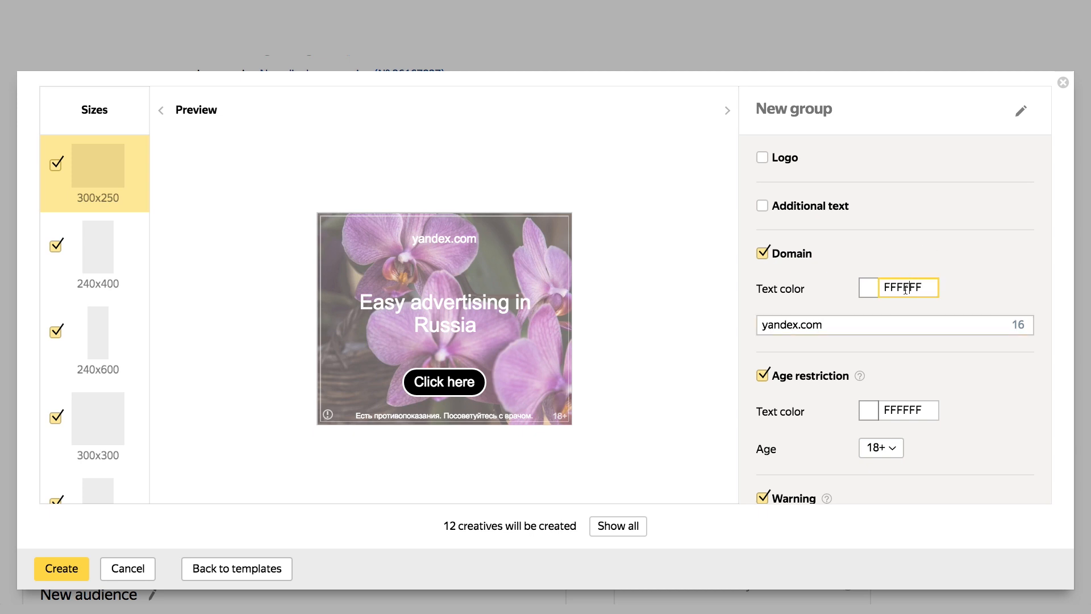
click(866, 291)
click(544, 300)
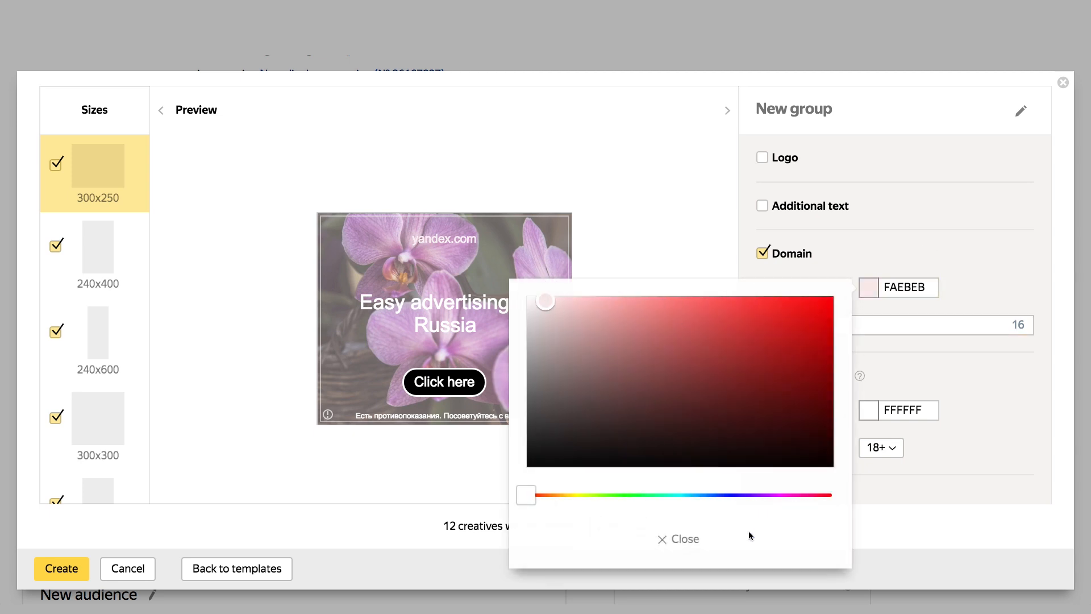
click(682, 540)
Step: Turn off the warning and the legal information in the creative, keeping the age restriction
scroll(959, 458, down, 2)
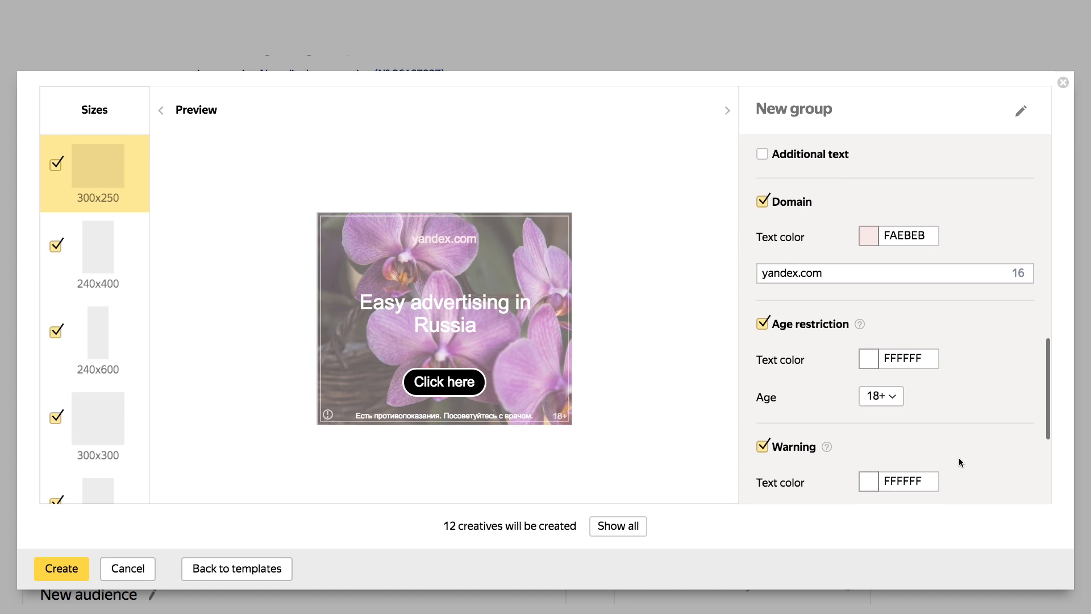
scroll(960, 458, down, 5)
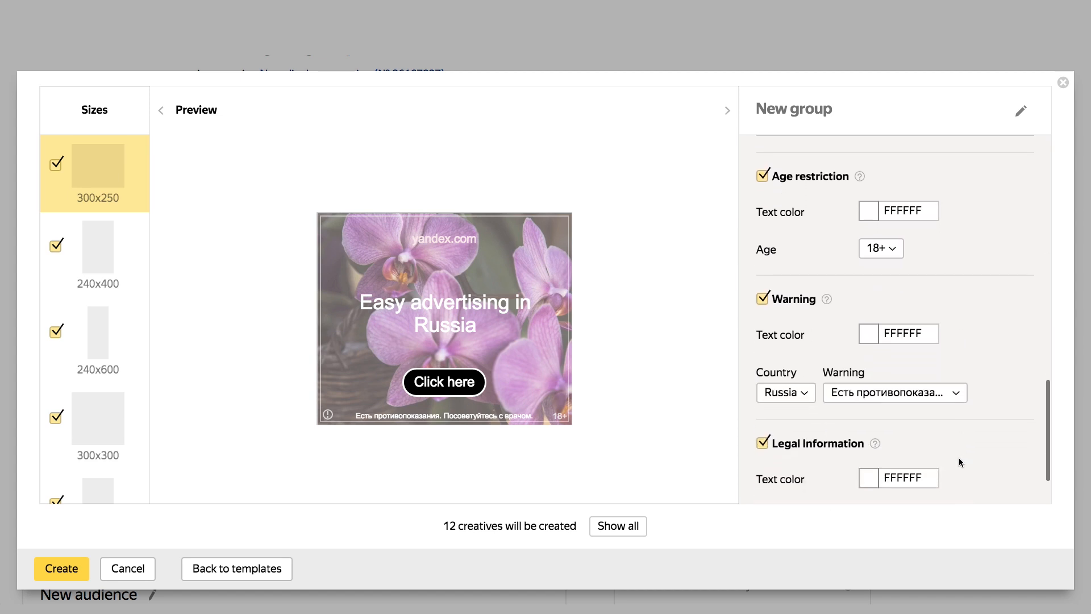
scroll(959, 462, down, 1)
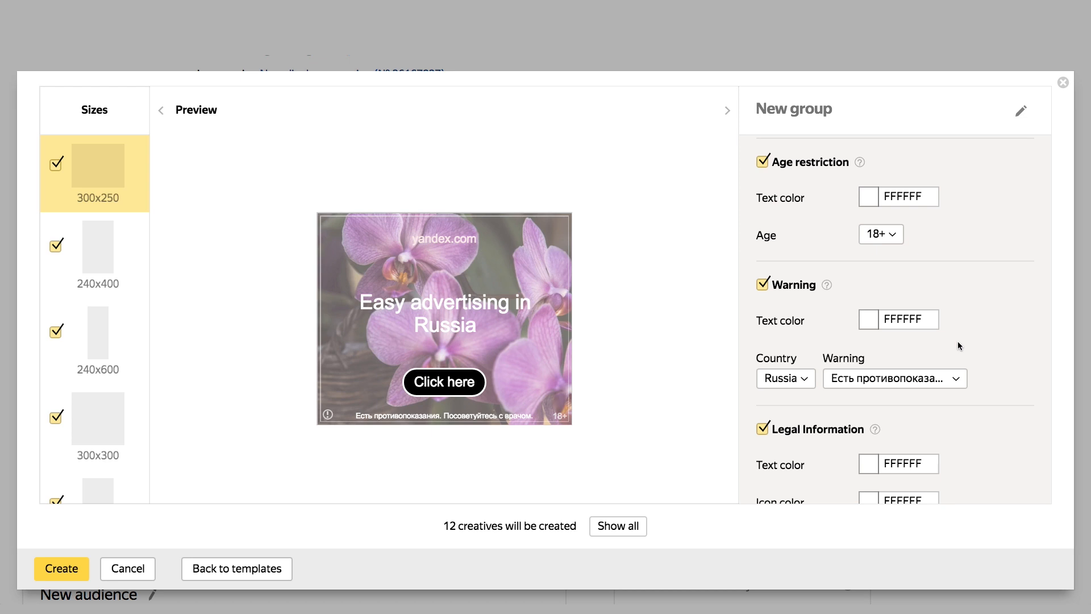
click(764, 286)
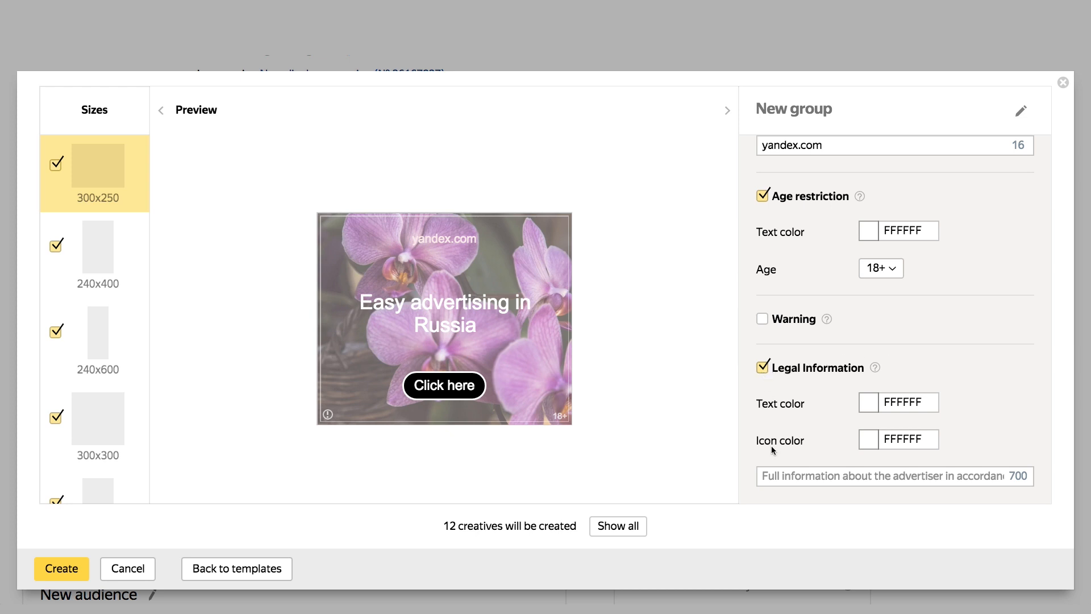
click(772, 475)
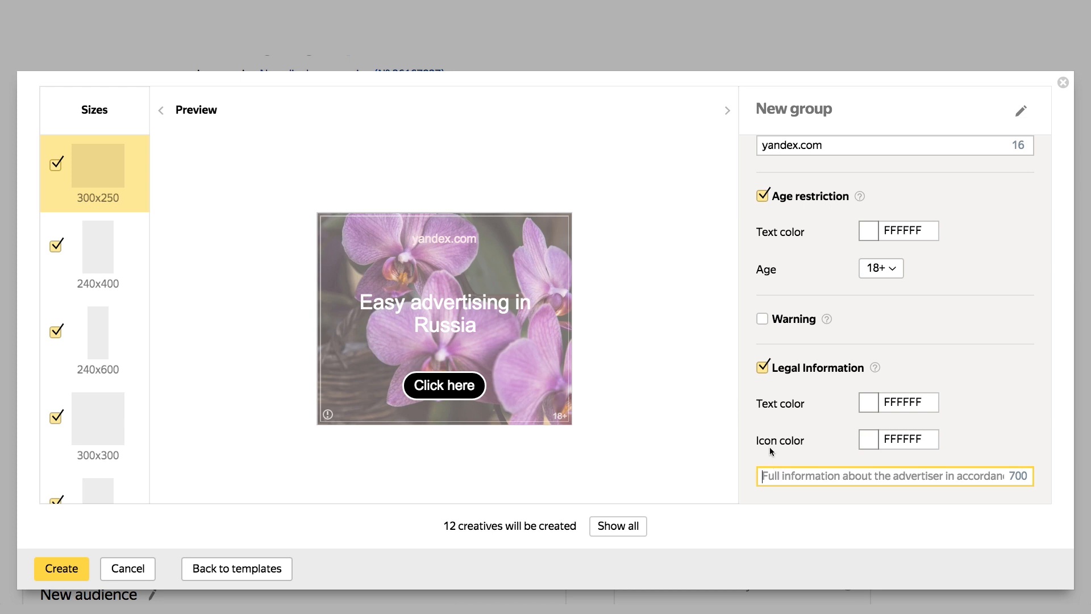
click(763, 368)
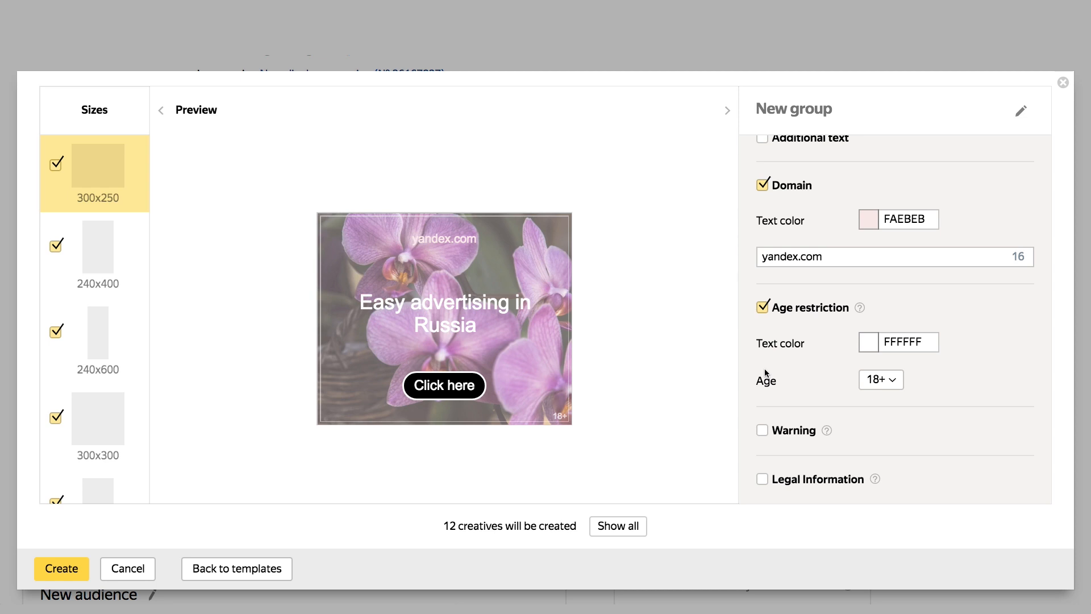
Step: Preview the creative in several sizes, including 300x300, 320x480 and 480x320, and look through the full list of sizes
scroll(104, 356, down, 1)
scroll(106, 357, down, 3)
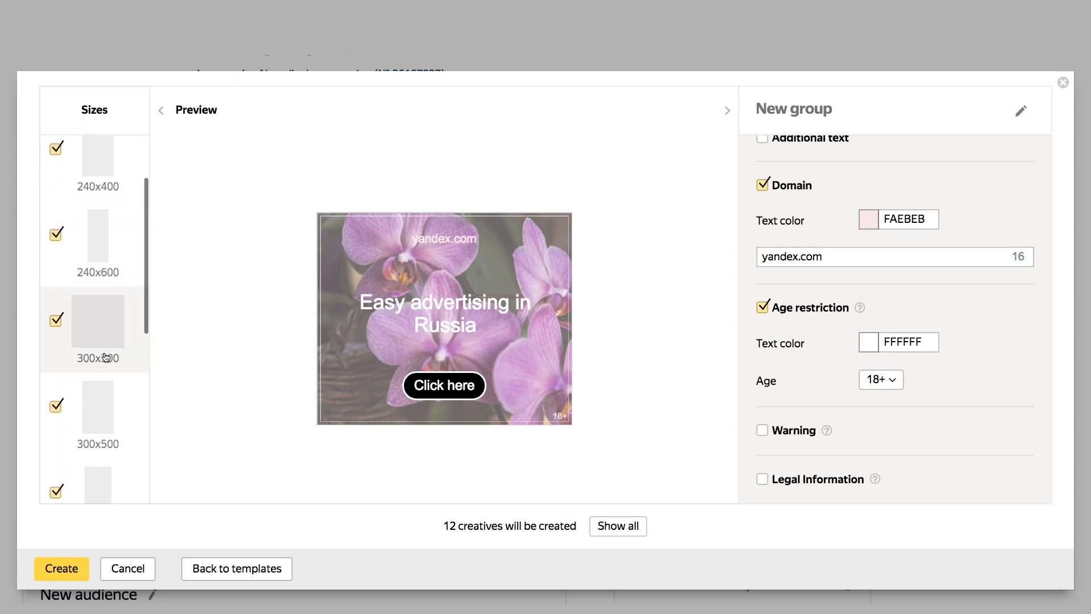
click(91, 314)
scroll(91, 485, down, 3)
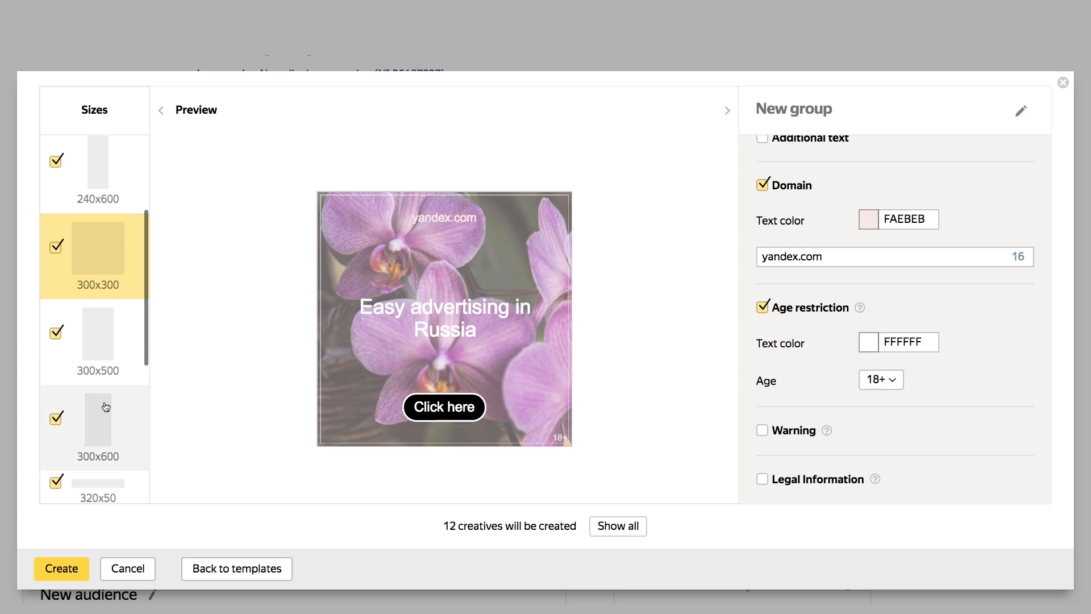
click(103, 413)
scroll(102, 431, down, 3)
click(100, 445)
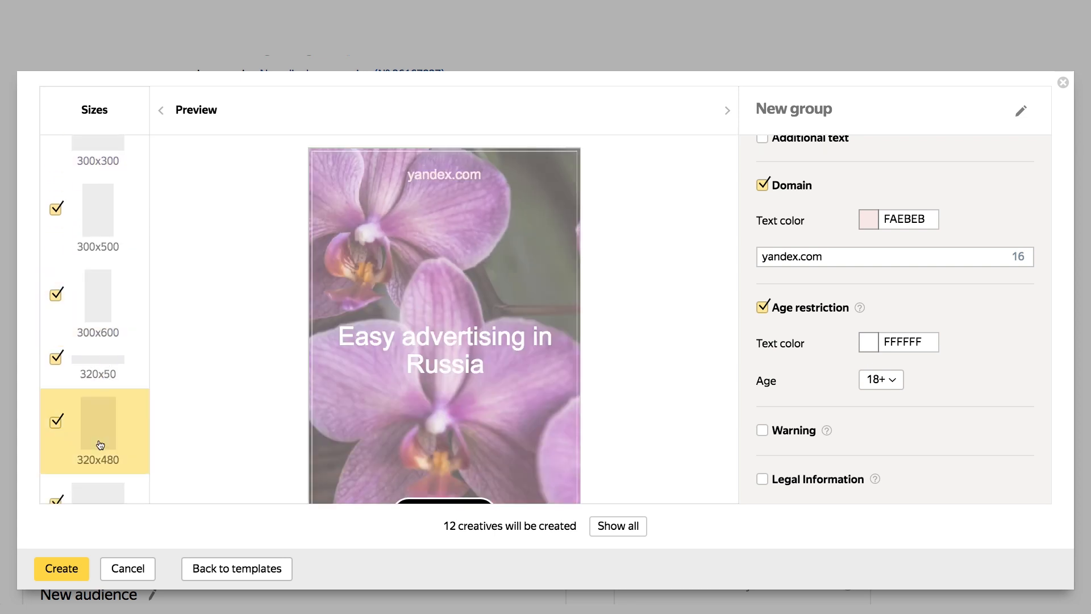
scroll(98, 444, down, 3)
click(96, 473)
scroll(95, 471, down, 3)
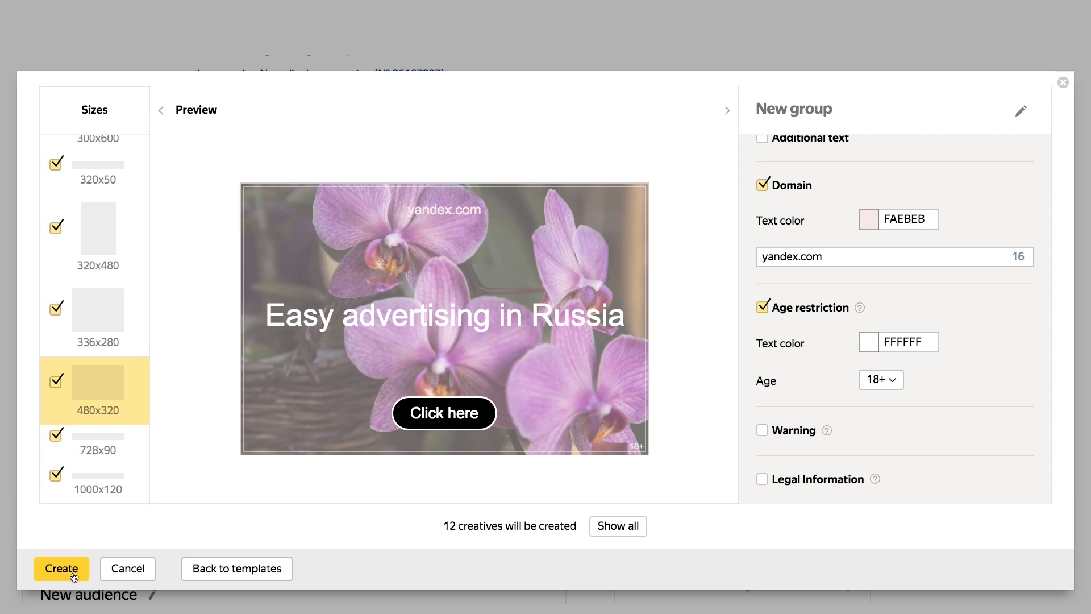
scroll(98, 386, up, 10)
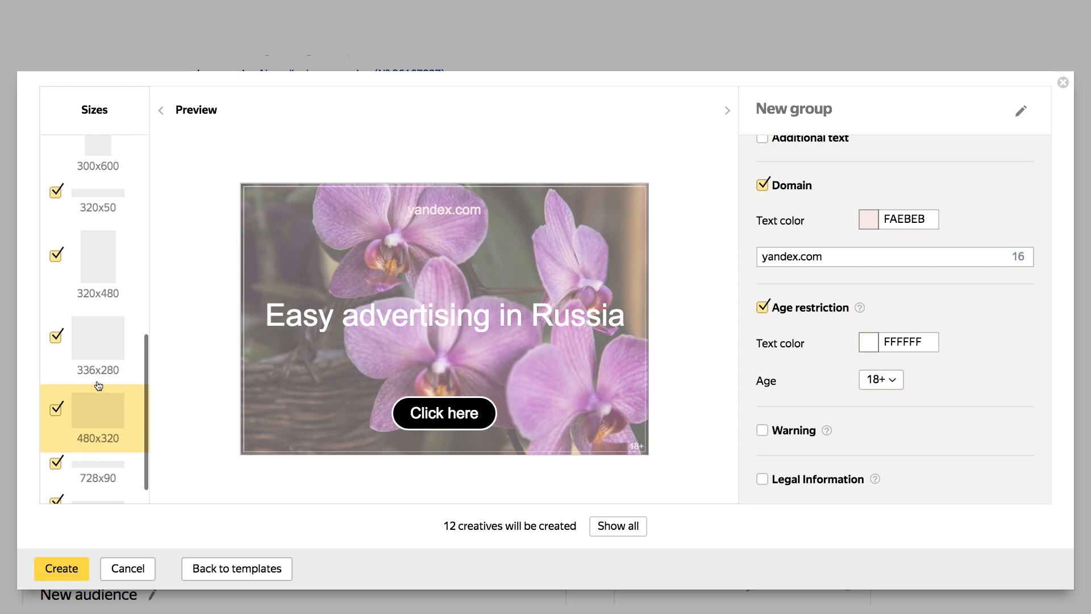
scroll(98, 386, up, 2)
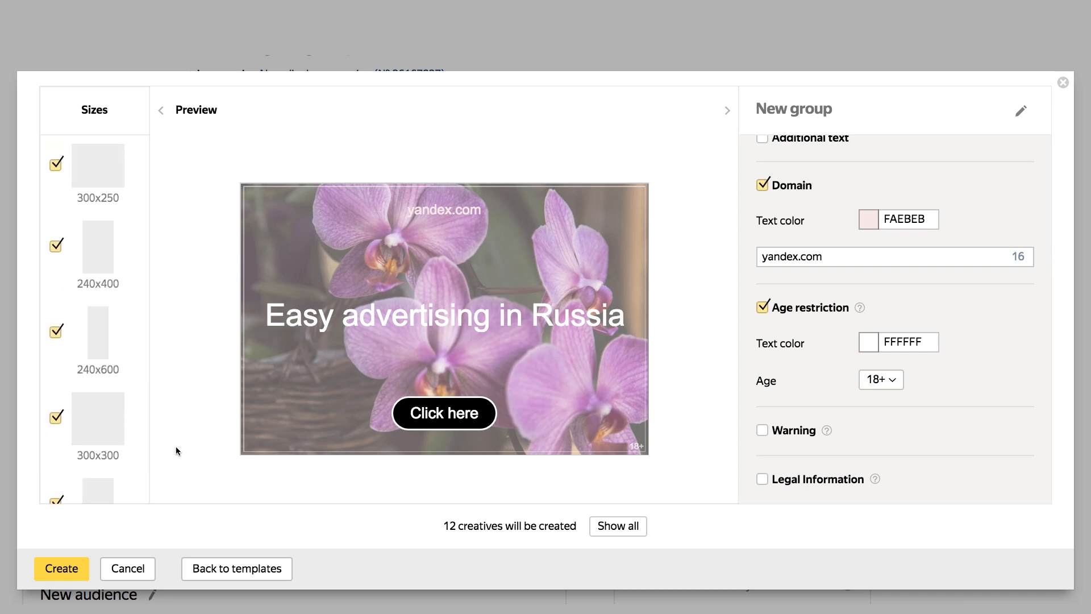
Step: Create the orchid creatives in all selected sizes and add the new creative group to the ad group
click(66, 574)
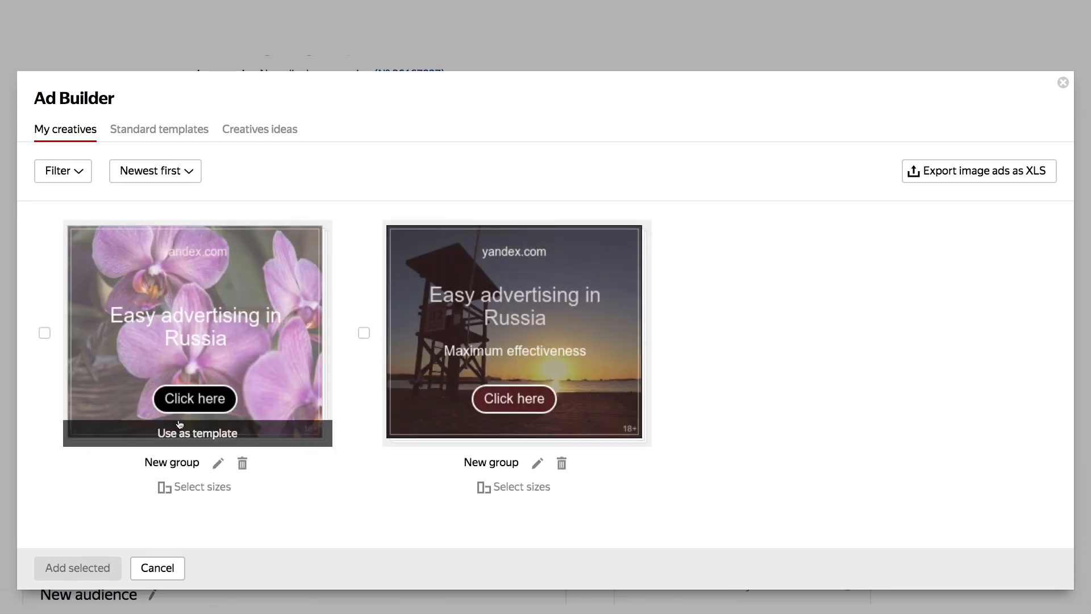
click(45, 334)
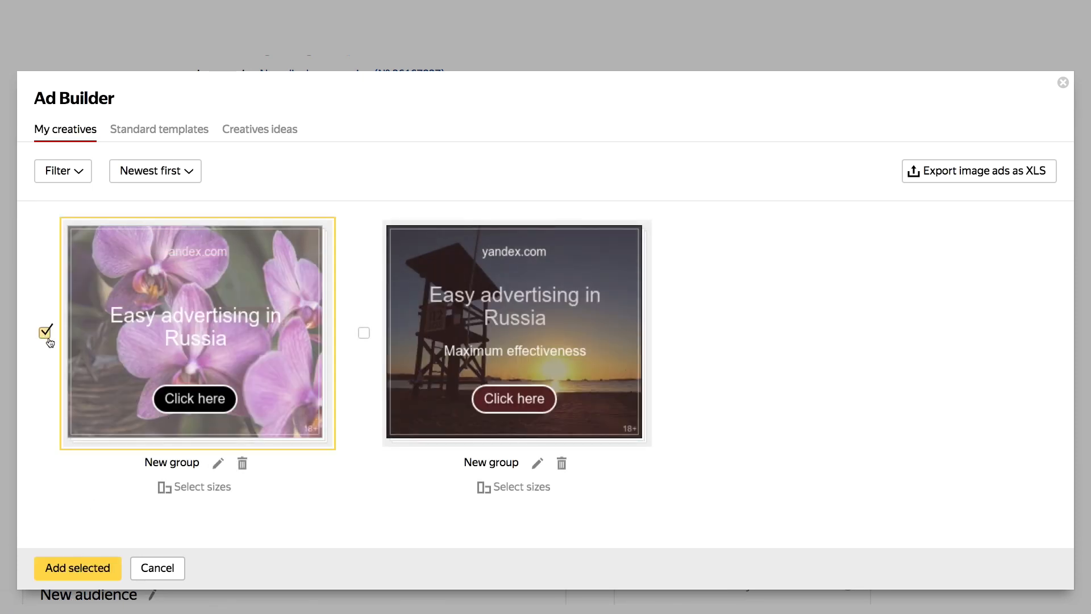
click(80, 568)
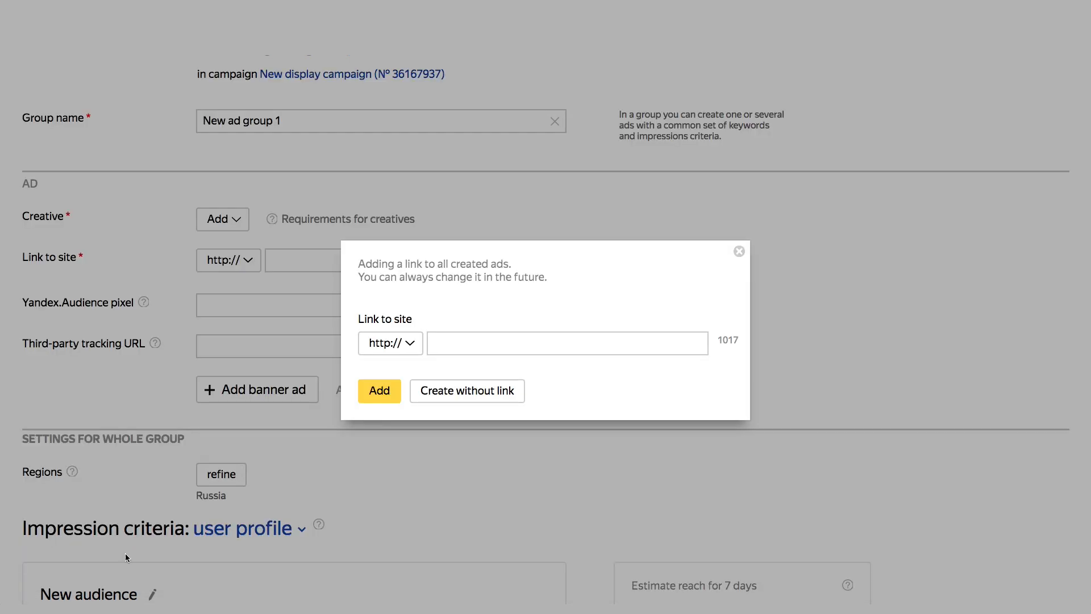
click(433, 349)
text(y)
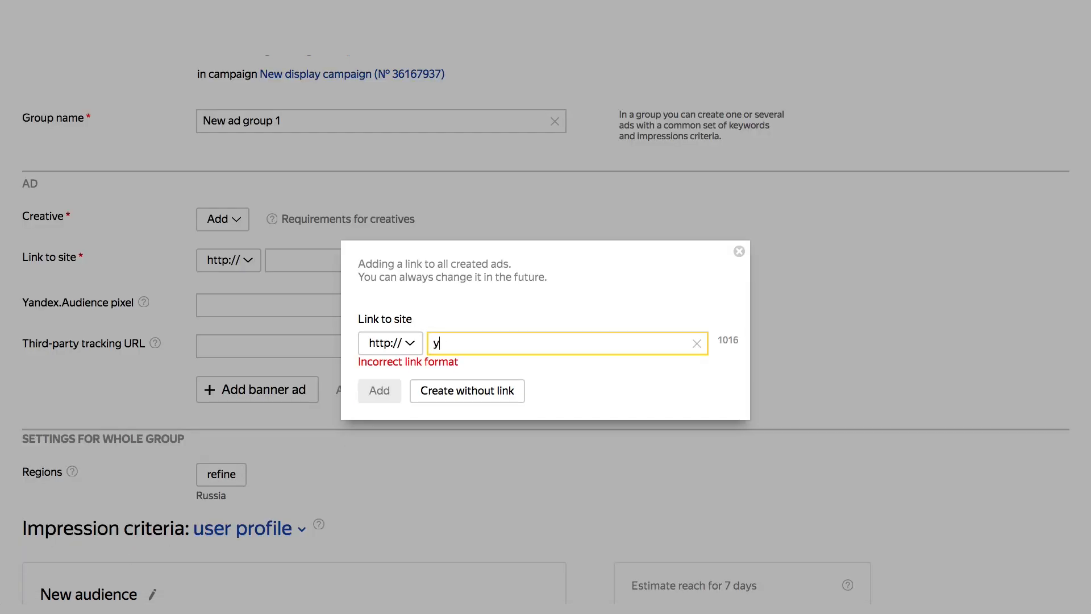
text(andex.com)
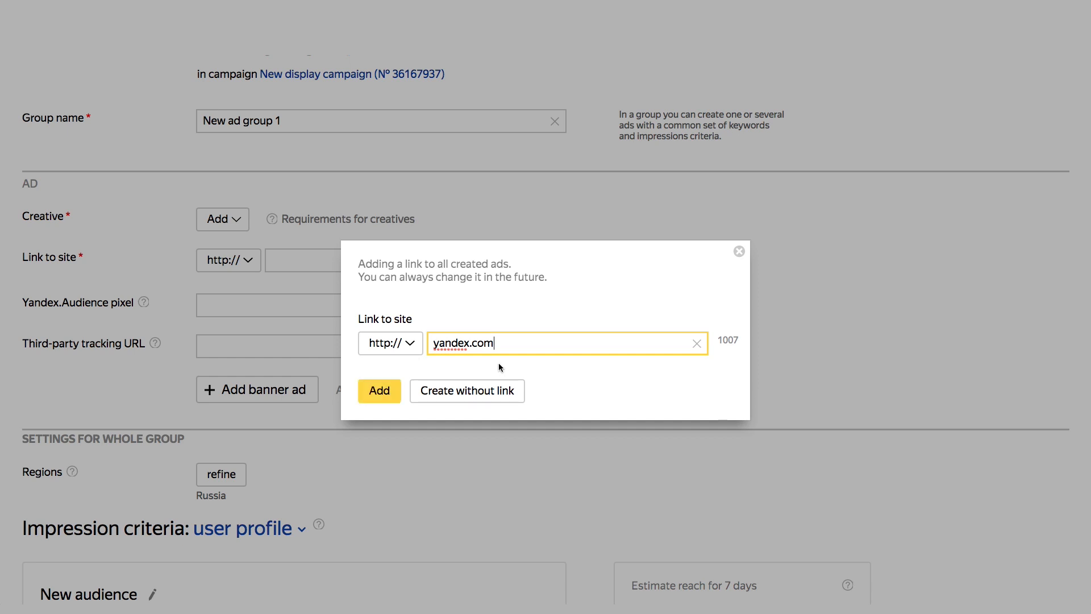
click(395, 391)
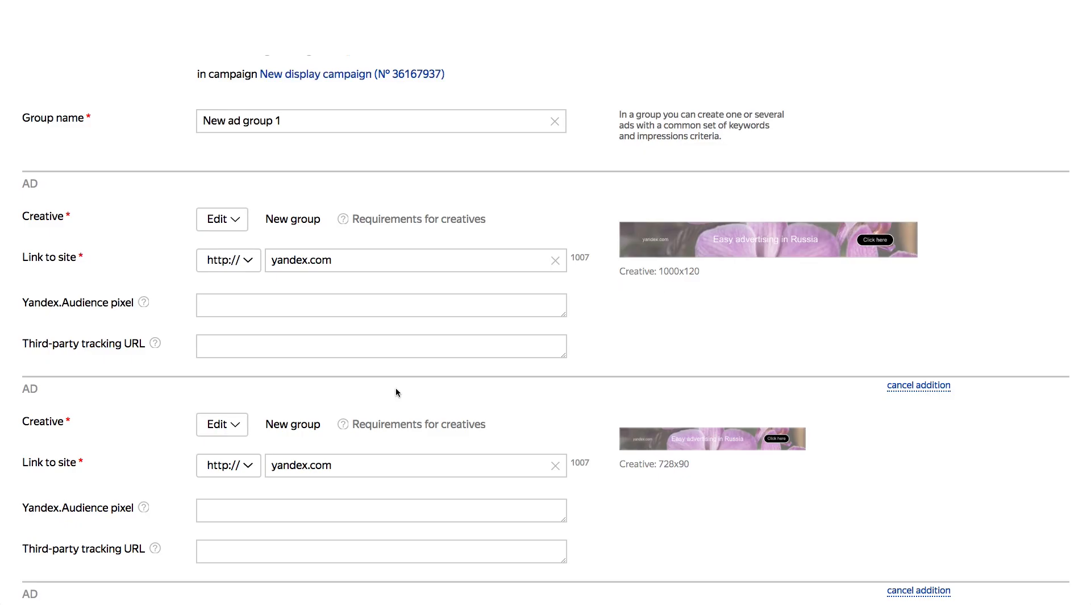
Step: Review the ads in the group, checking each one's creative size and site link
scroll(396, 388, up, 3)
scroll(396, 389, down, 1)
scroll(396, 388, down, 10)
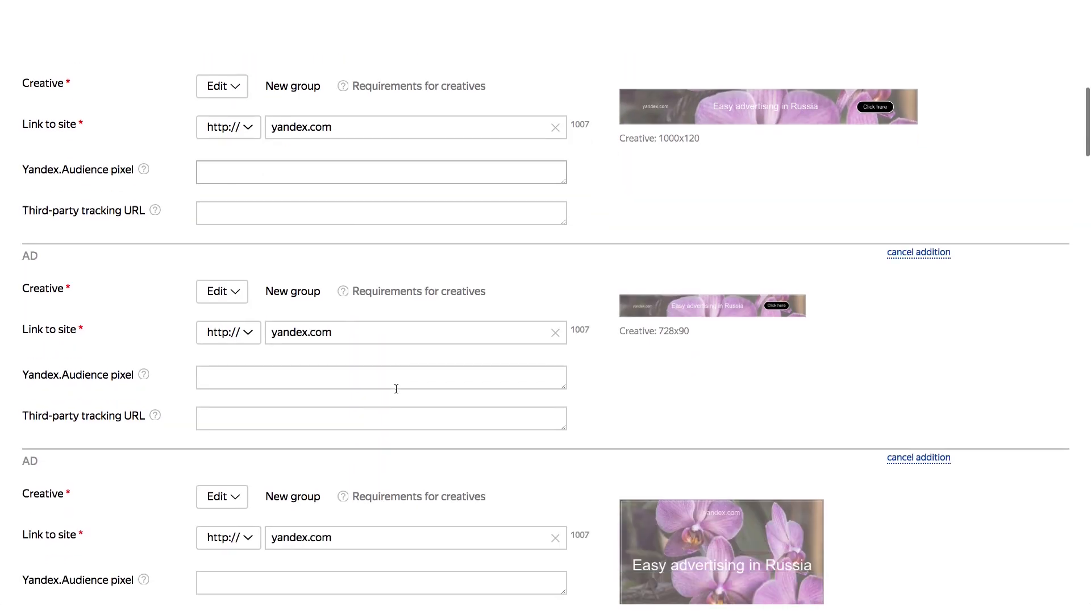
scroll(396, 389, down, 8)
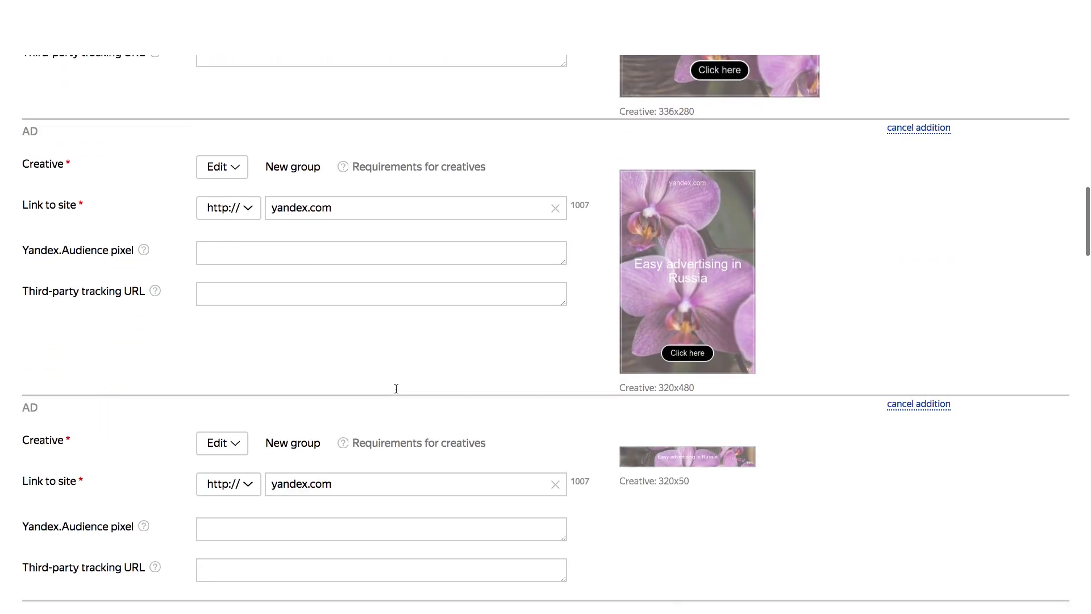
scroll(396, 388, down, 10)
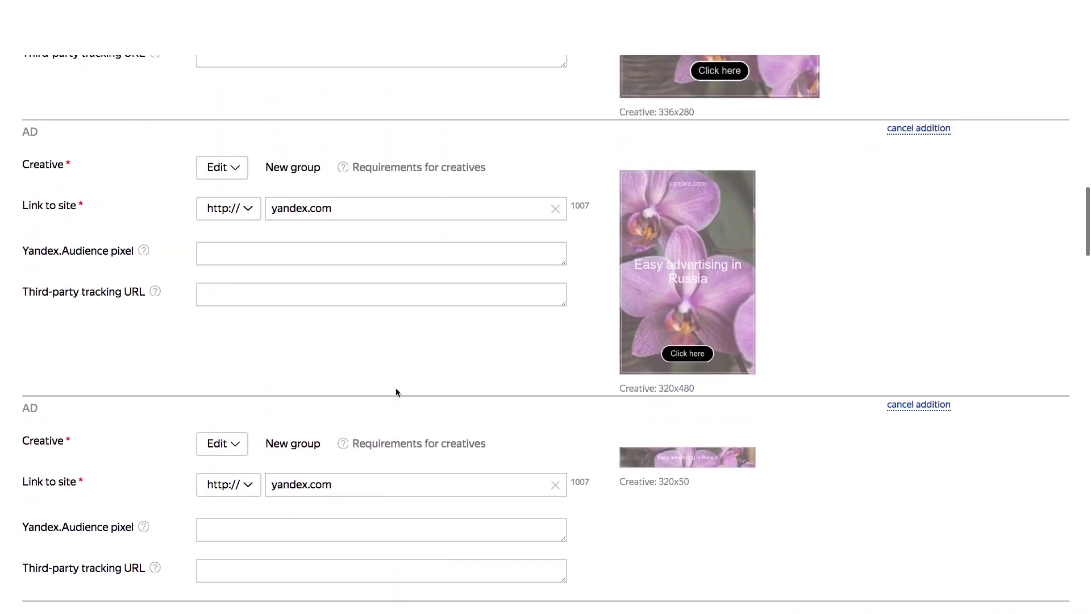
scroll(396, 389, up, 3)
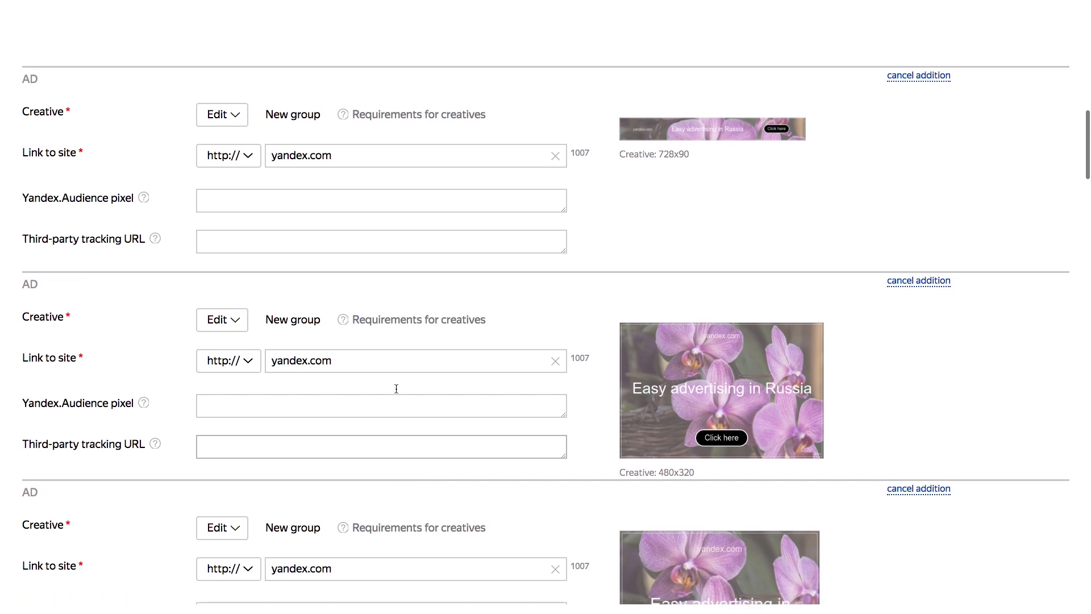
scroll(396, 389, up, 2)
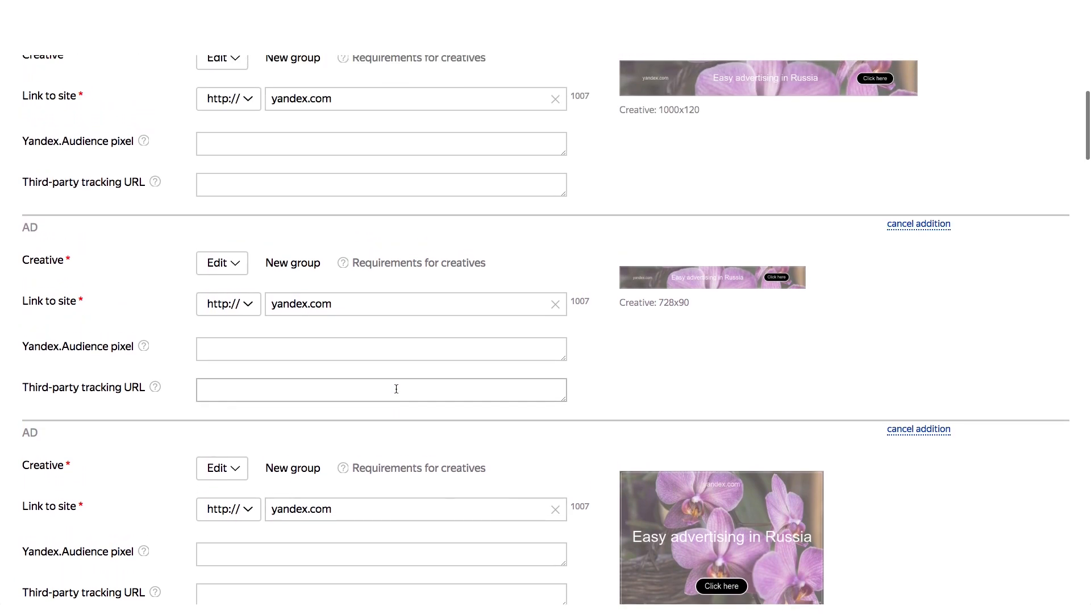
Step: Read the help notes on the Yandex.Audience pixel and the third-party tracking URL for the 728x90 ad
click(217, 342)
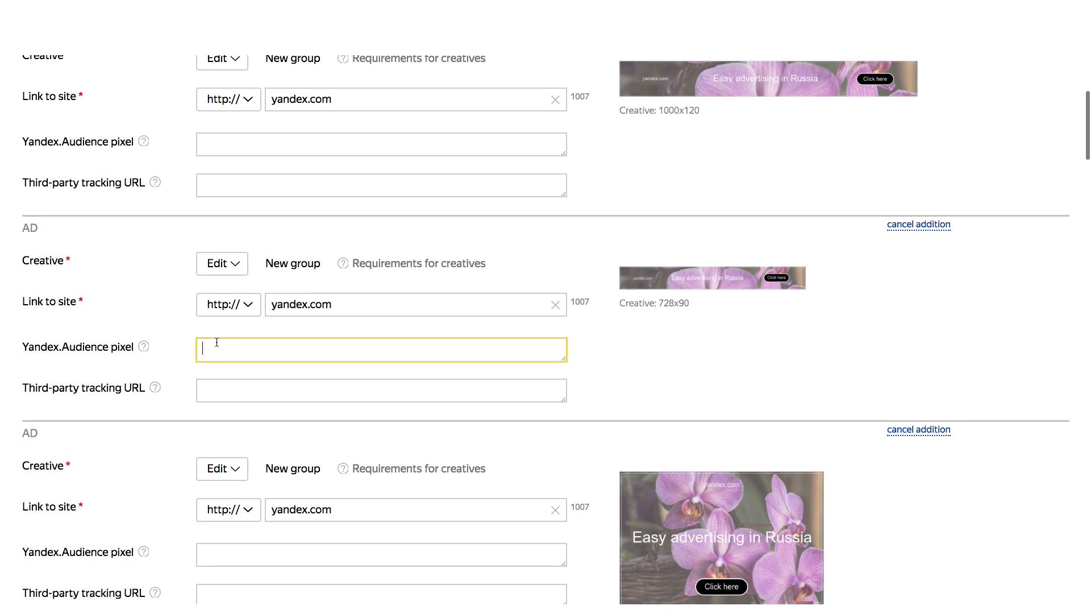
click(144, 347)
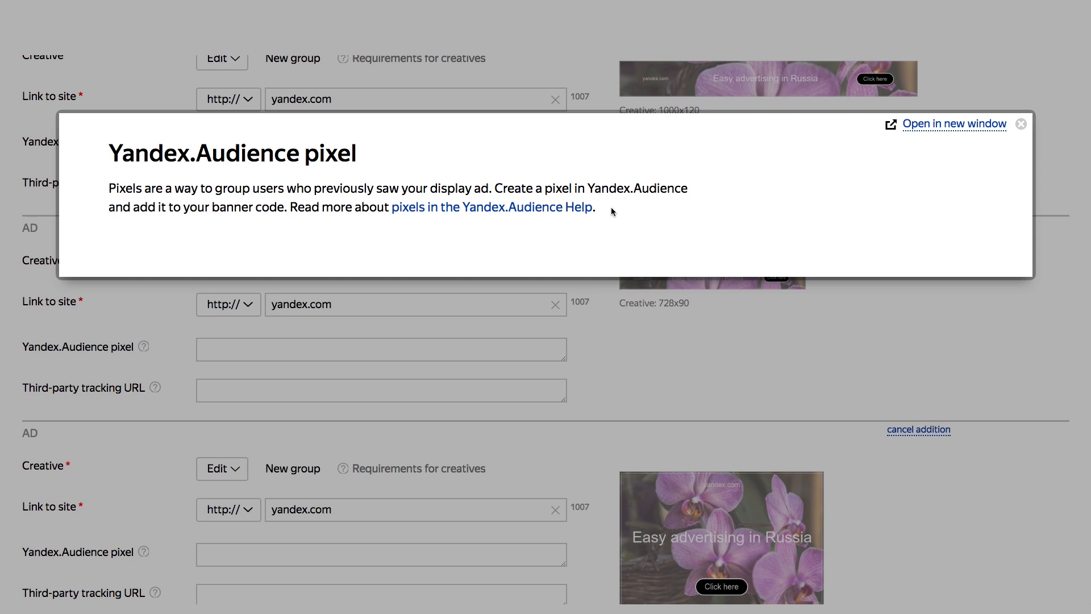
click(1022, 124)
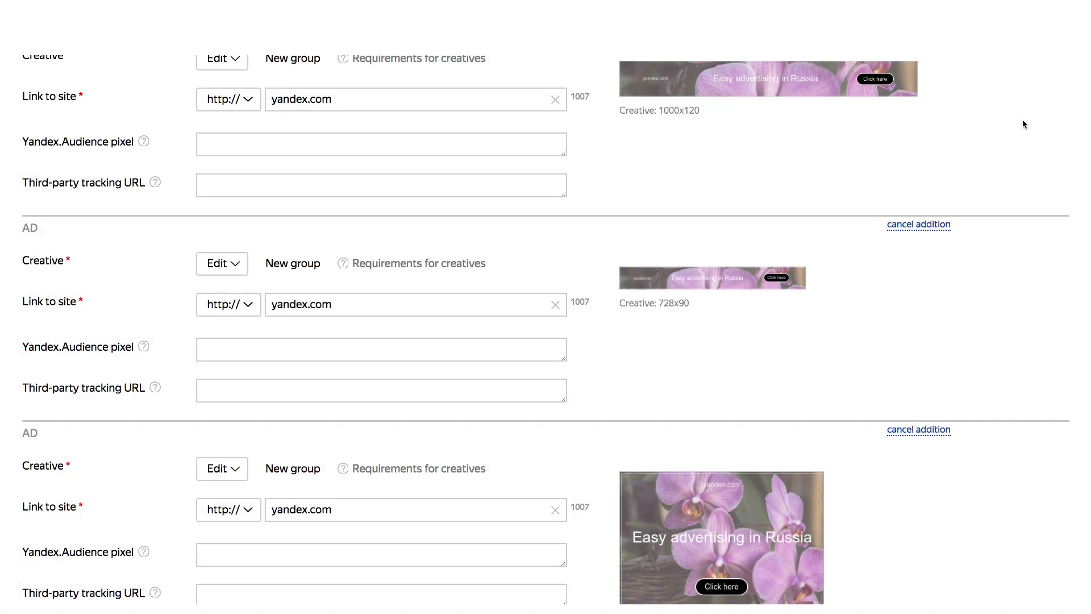
click(216, 390)
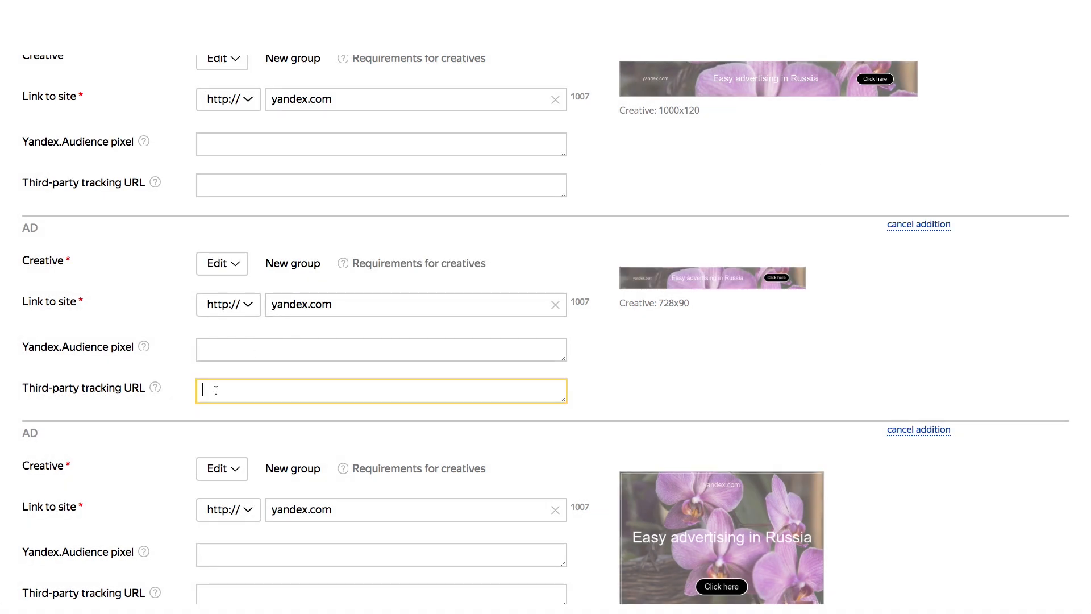
click(156, 388)
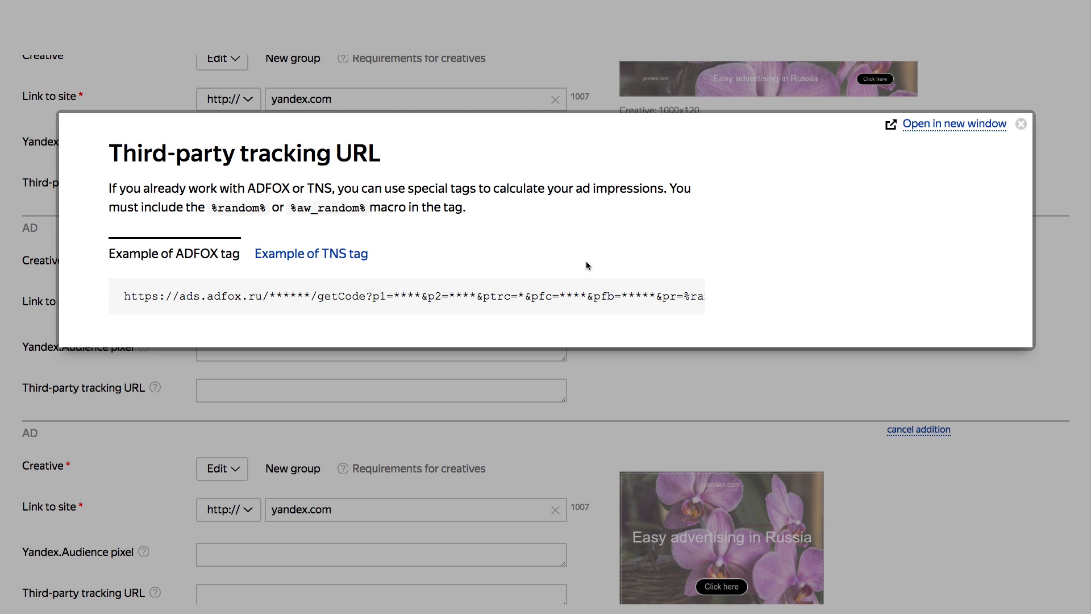
click(1021, 123)
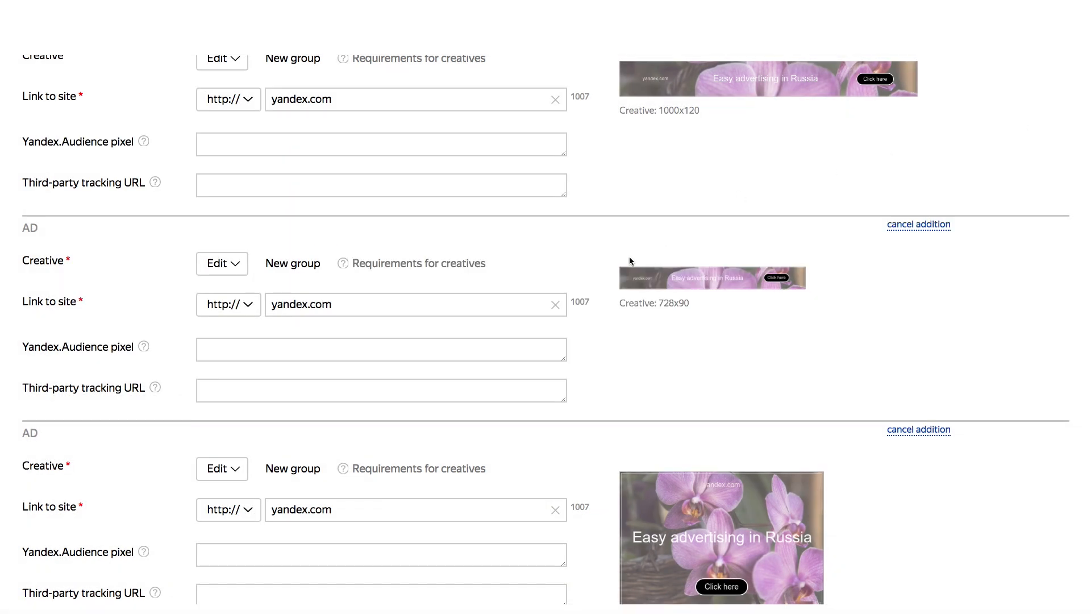
Step: Read the technical and moderation requirements for display campaign creatives
scroll(563, 471, down, 2)
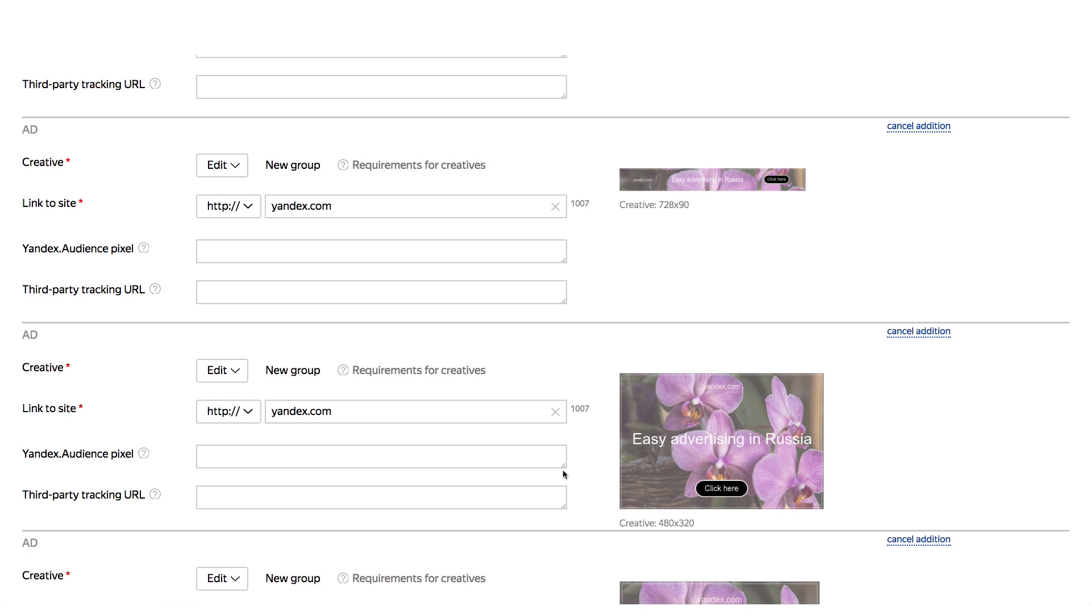
scroll(564, 473, down, 1)
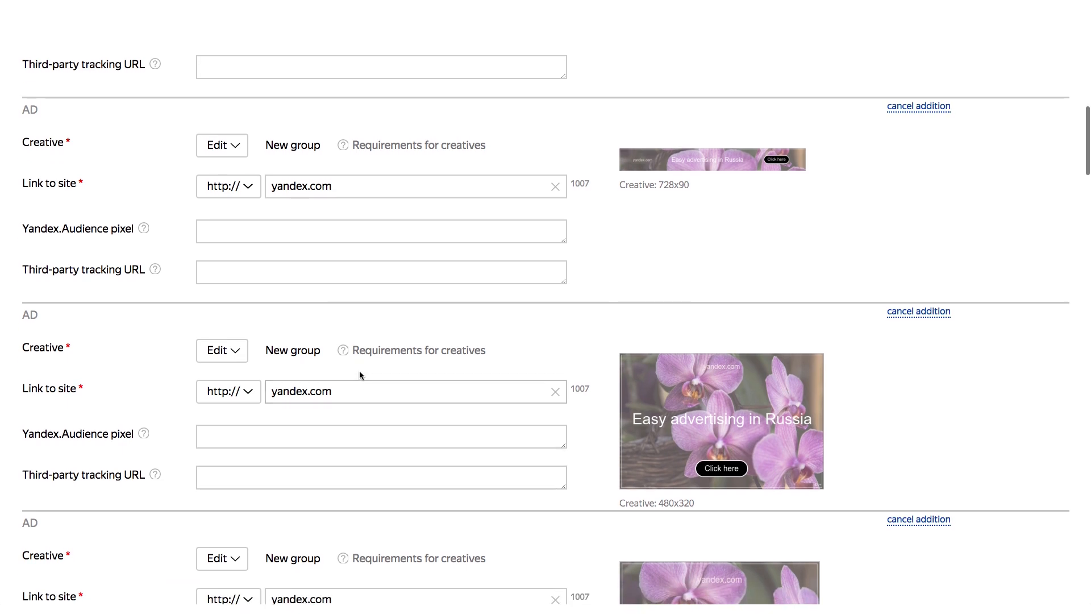
click(344, 353)
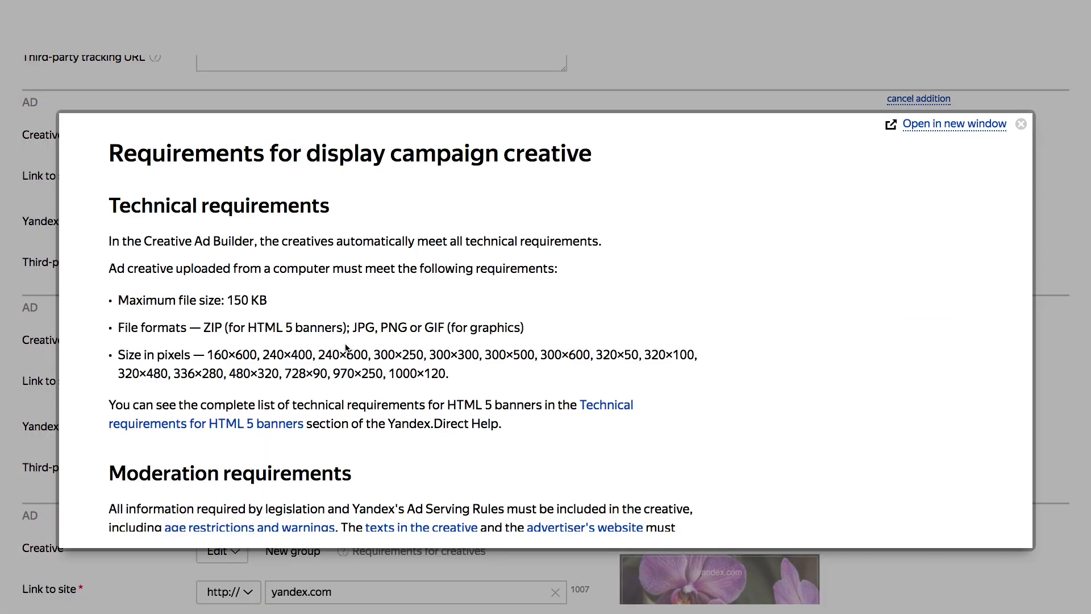
scroll(346, 348, down, 3)
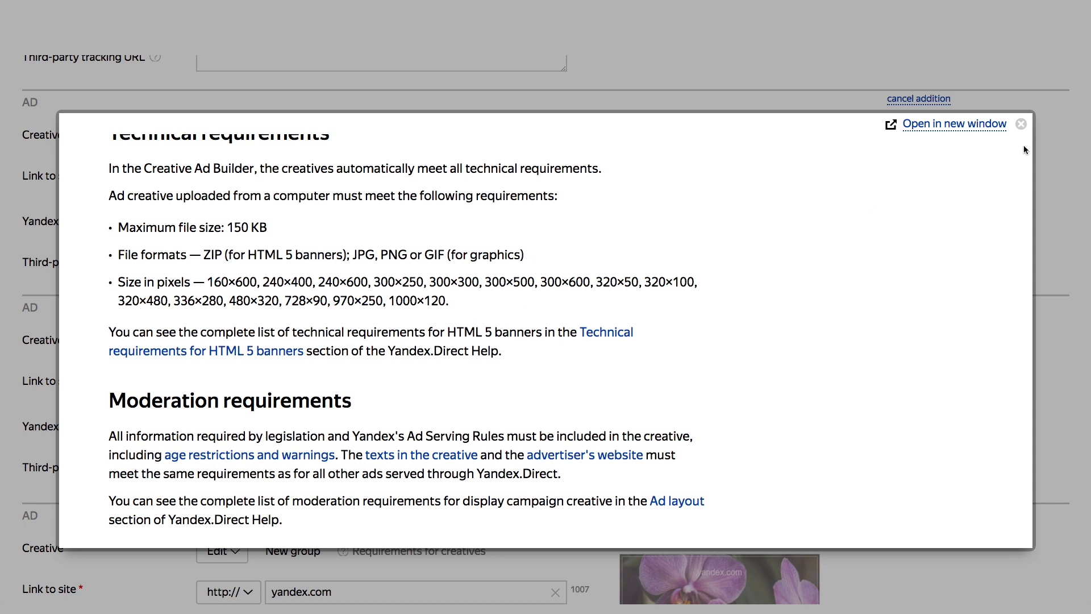
scroll(995, 202, up, 2)
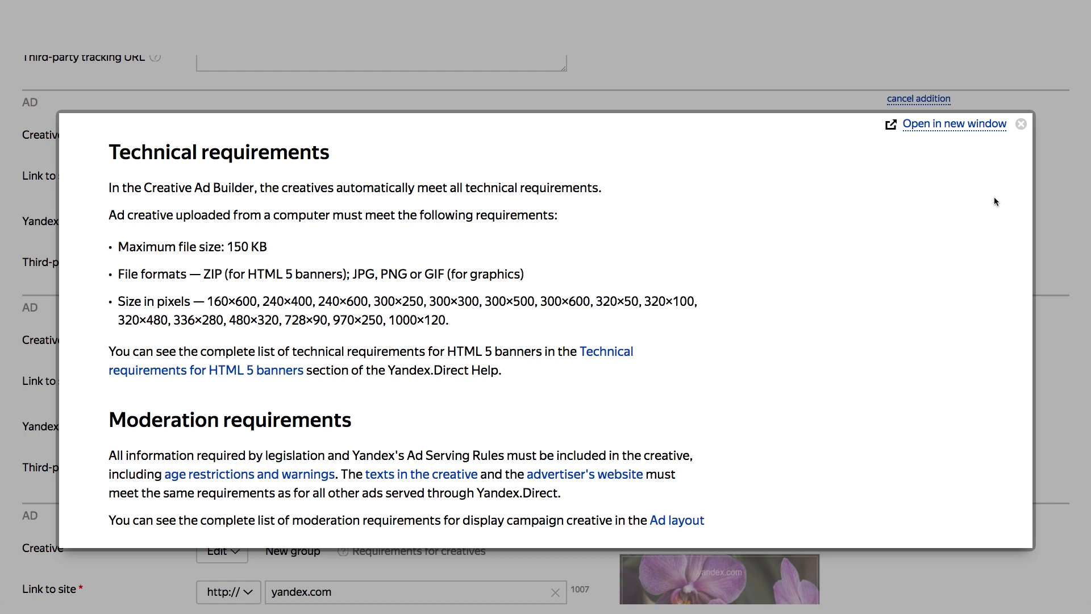
click(1021, 124)
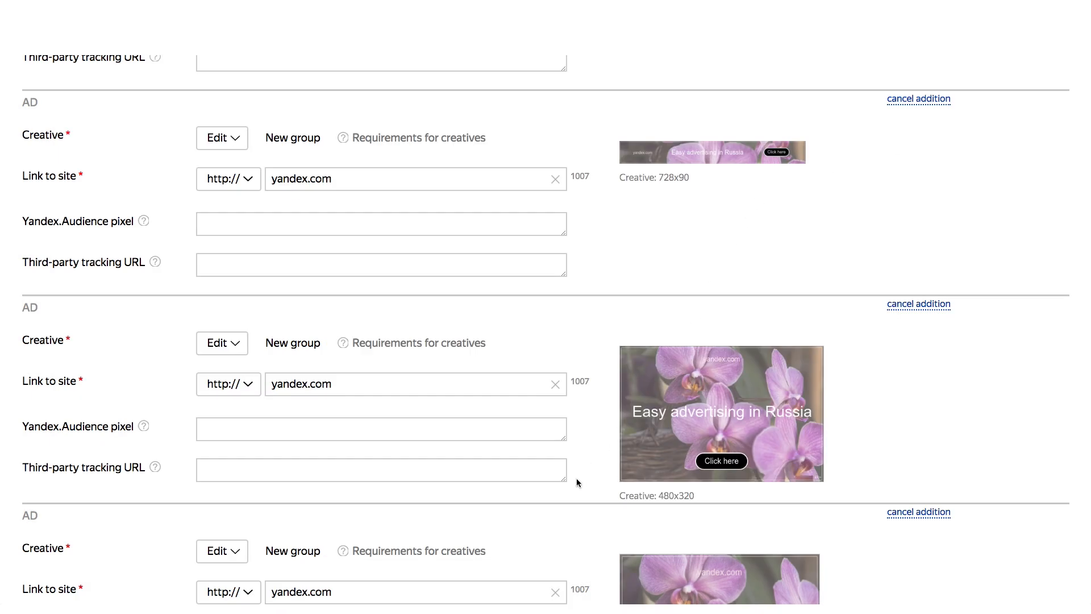
Step: Cancel the addition of the empty ad at the end of the ad group, below the 300x250 ad
scroll(577, 482, down, 10)
scroll(577, 480, down, 15)
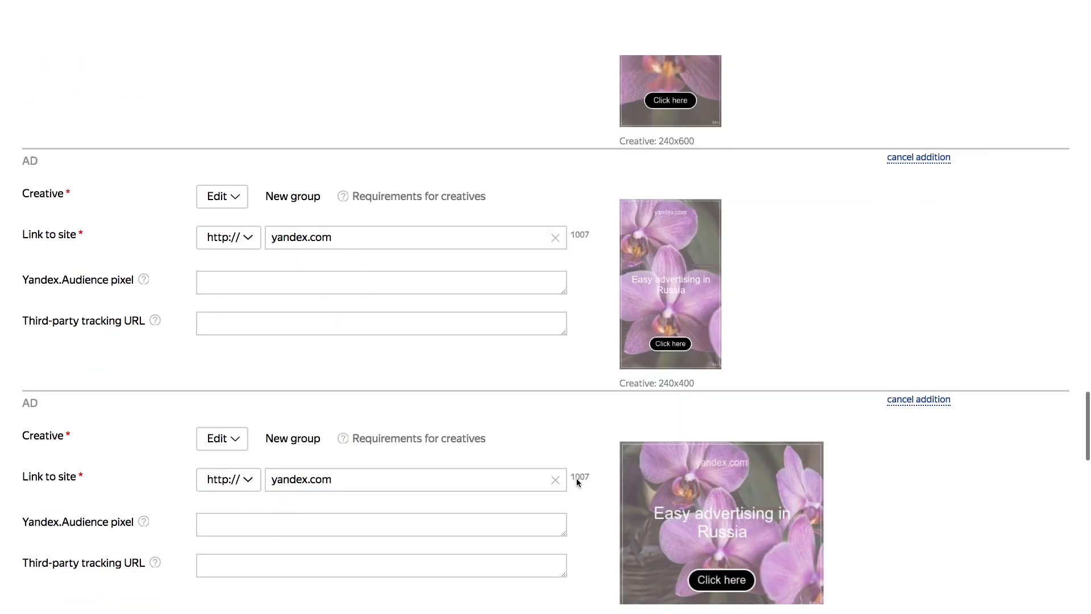
scroll(576, 478, down, 5)
click(251, 325)
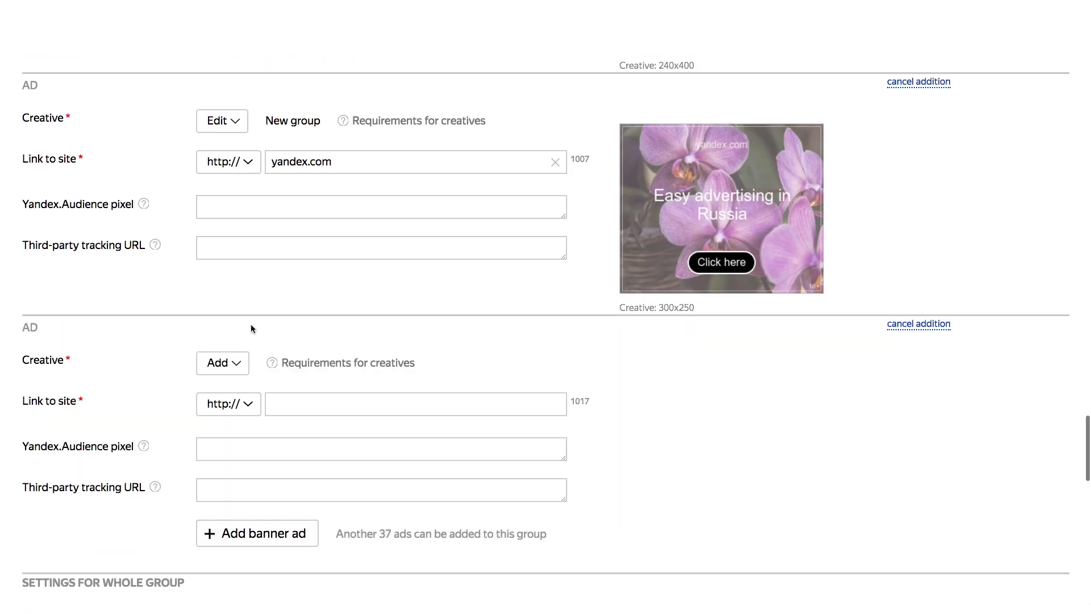
scroll(746, 506, down, 1)
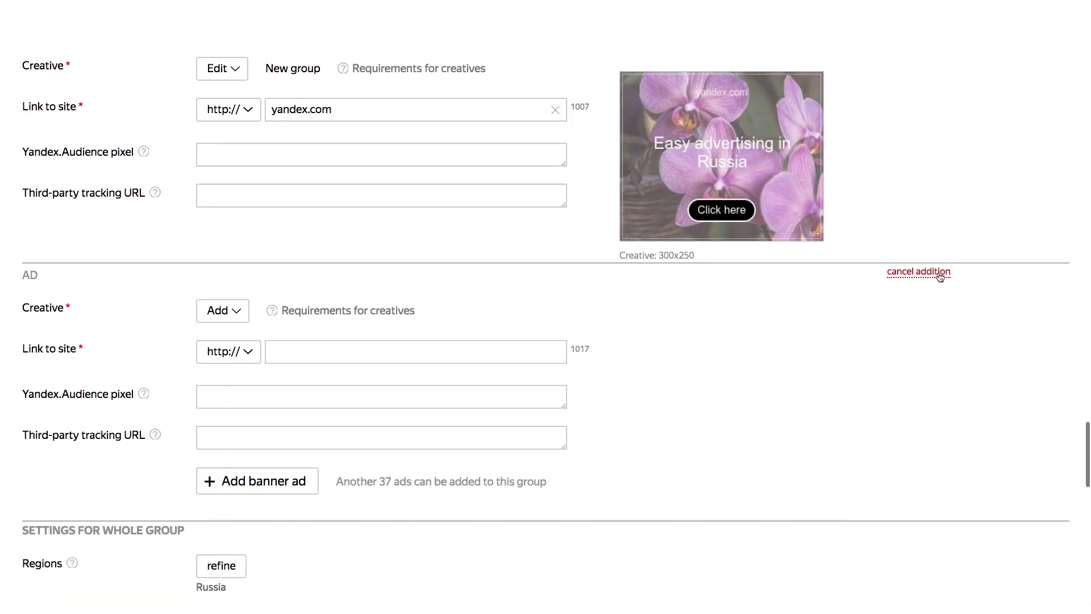
click(941, 271)
Step: Switch the group's impression criteria to keywords to view its settings, and return to user profile
scroll(509, 531, down, 4)
scroll(510, 531, down, 1)
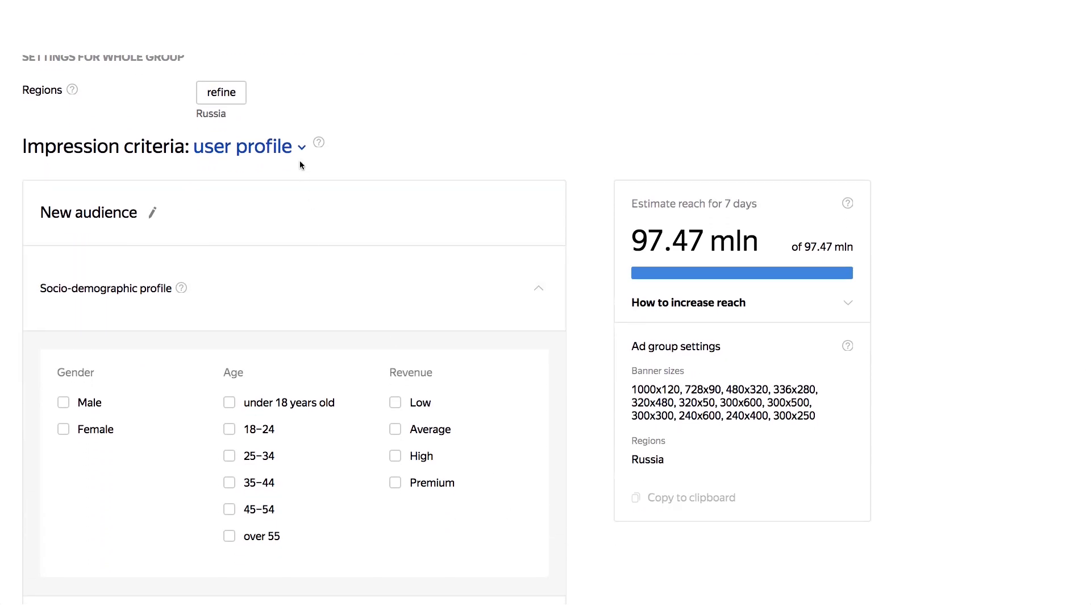
click(286, 149)
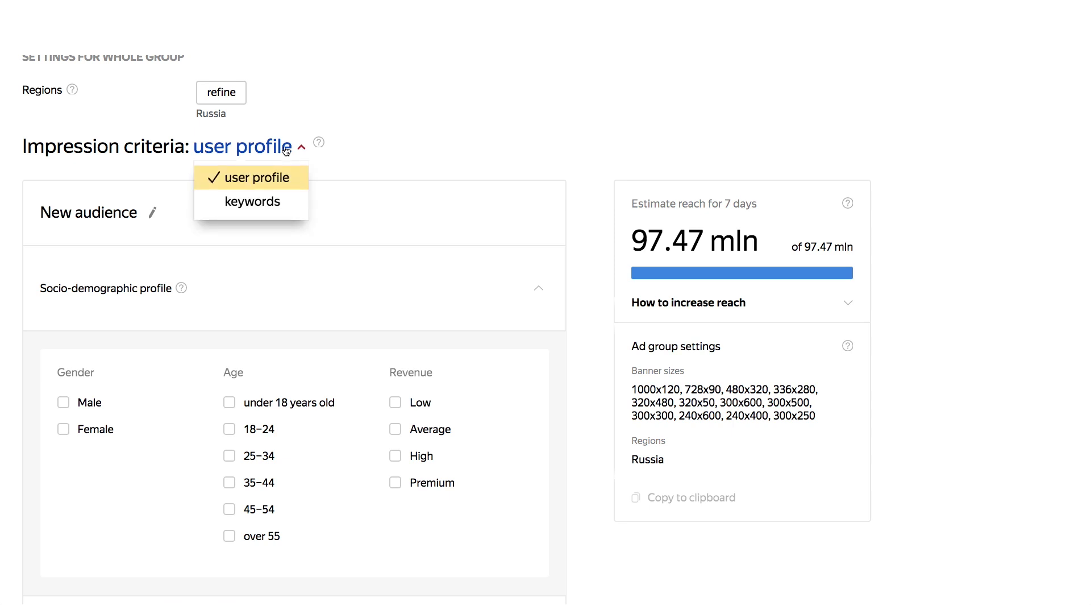
click(273, 202)
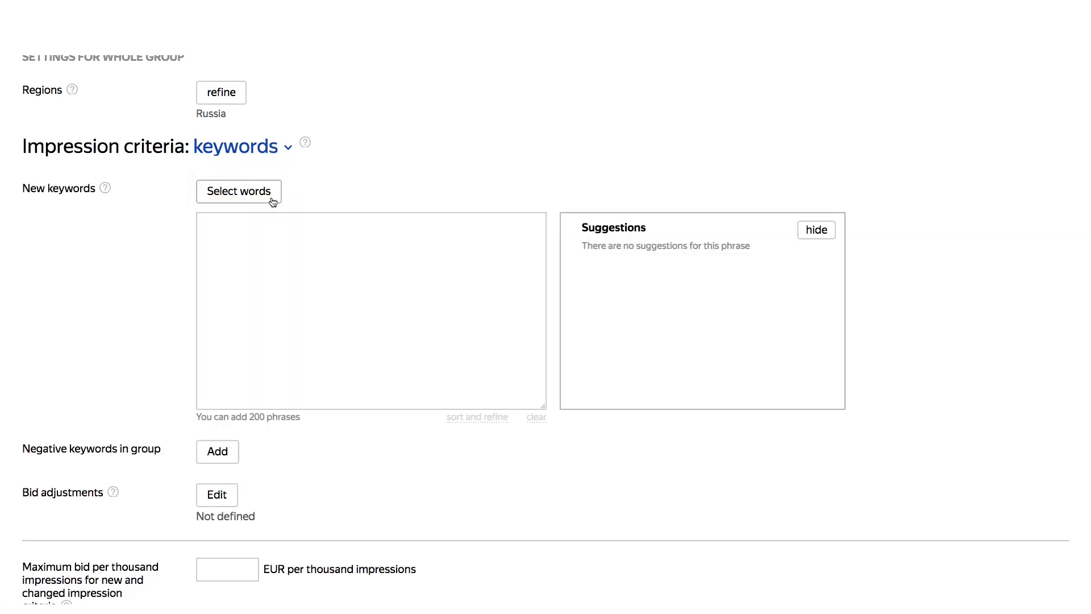
click(260, 149)
click(253, 175)
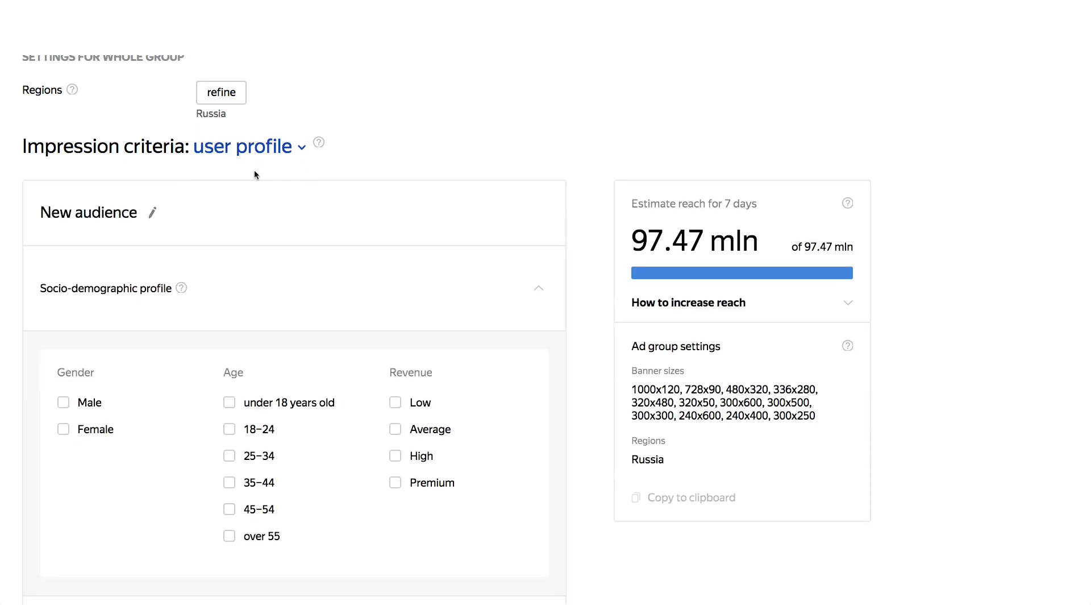
Step: Set the new audience's socio-demographic profile to Male, ages 25–34 and 35–44, with Average and High revenue
scroll(242, 346, down, 2)
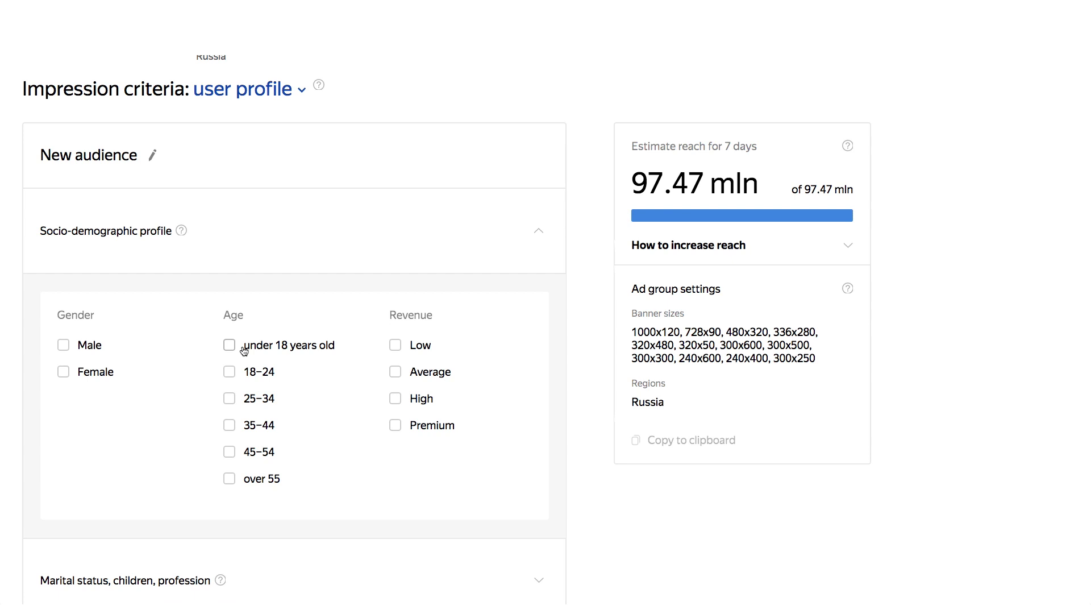
scroll(244, 350, down, 1)
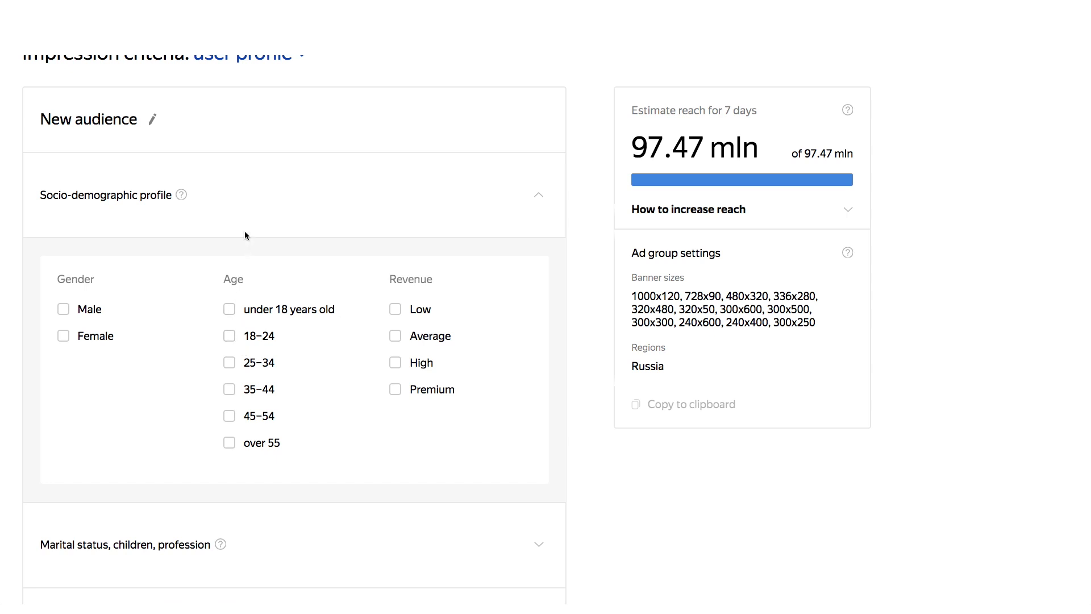
click(225, 219)
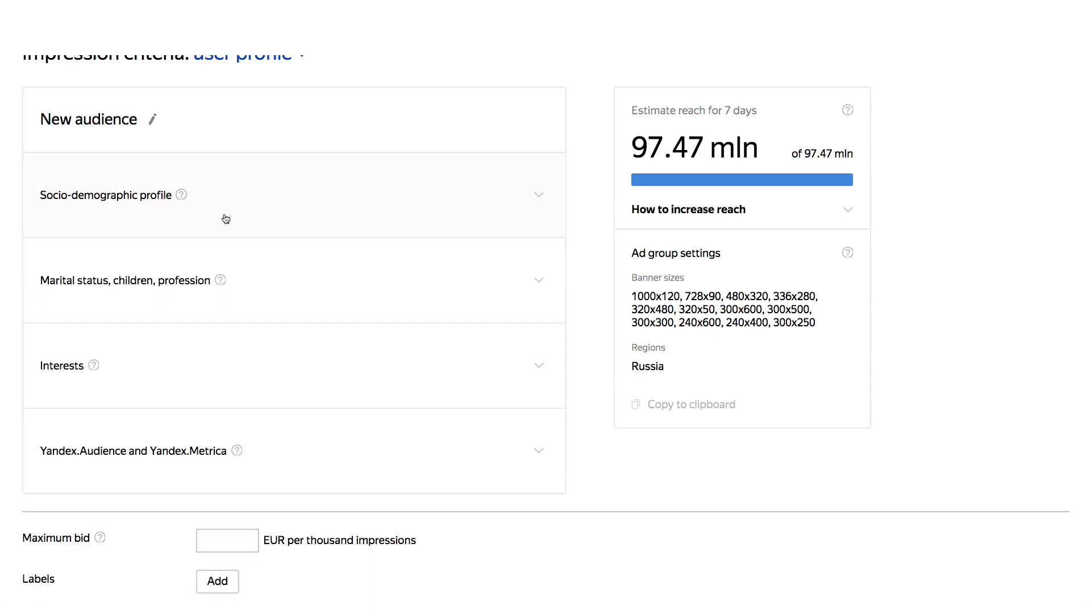
click(224, 216)
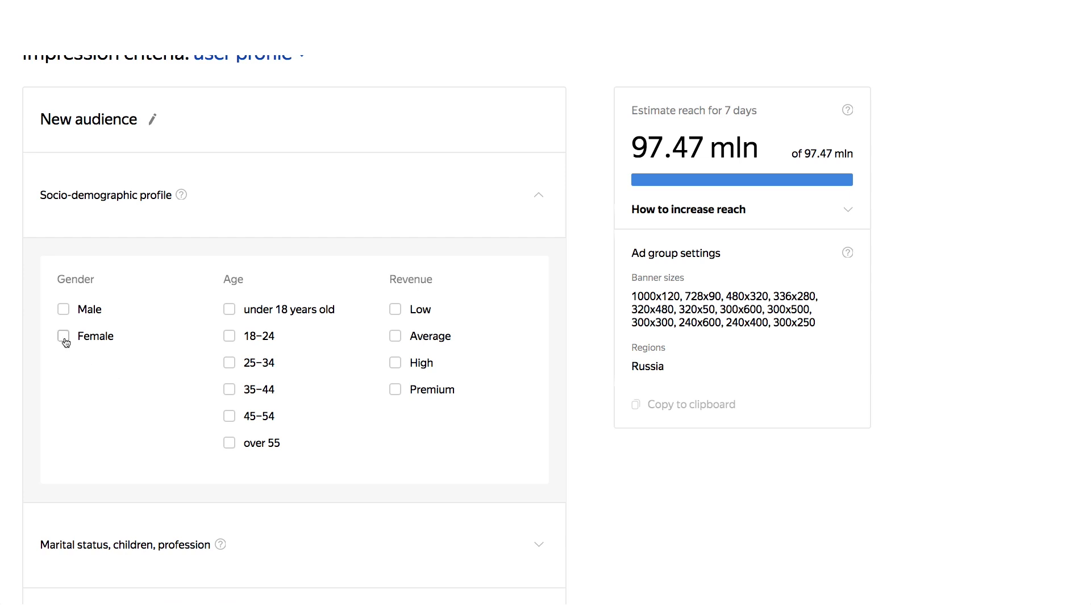
click(64, 311)
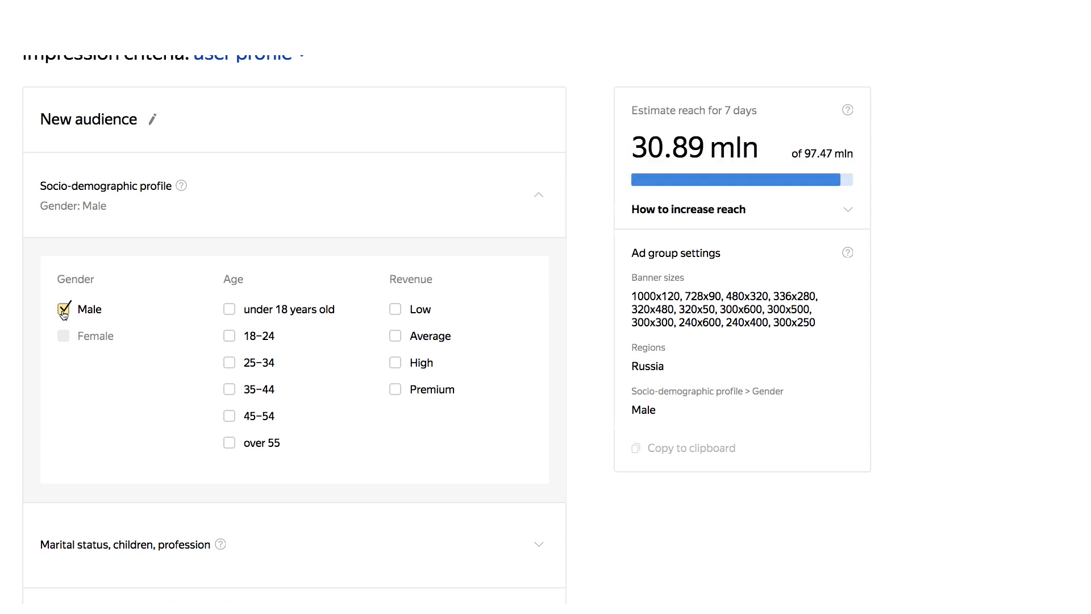
click(229, 364)
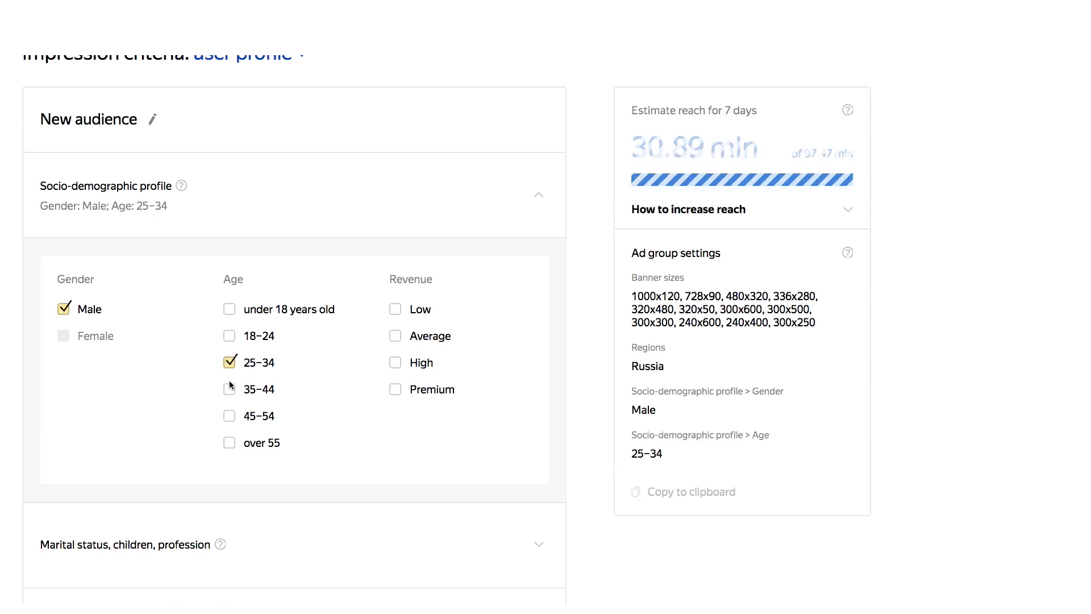
click(230, 387)
click(395, 363)
click(398, 344)
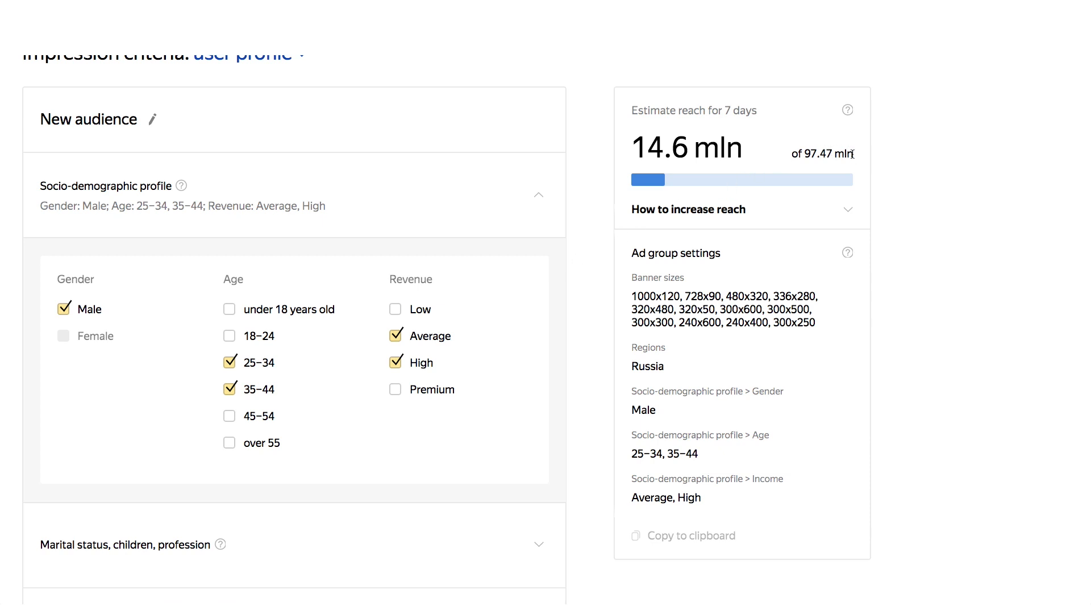
Step: Examine the estimated 7-day reach of the selected audience against the total reach
drag(852, 153, 793, 152)
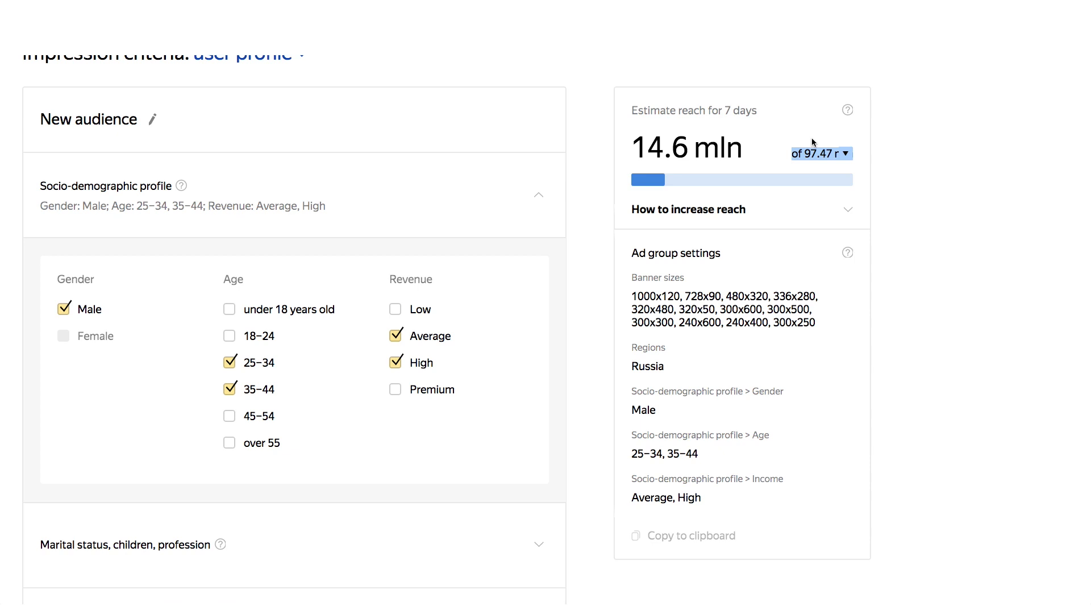
click(812, 142)
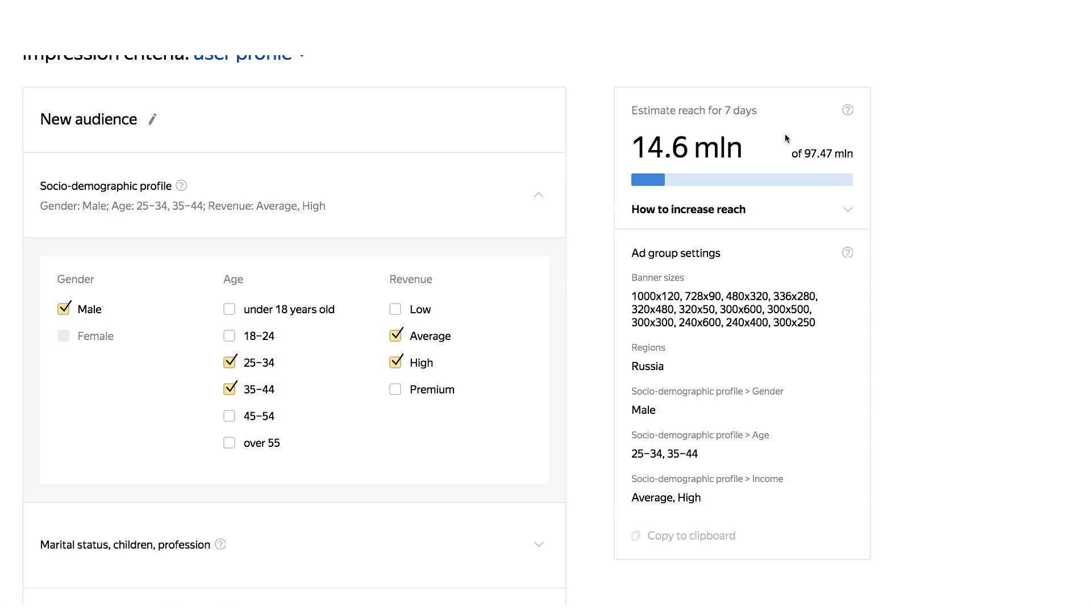
drag(748, 149, 639, 147)
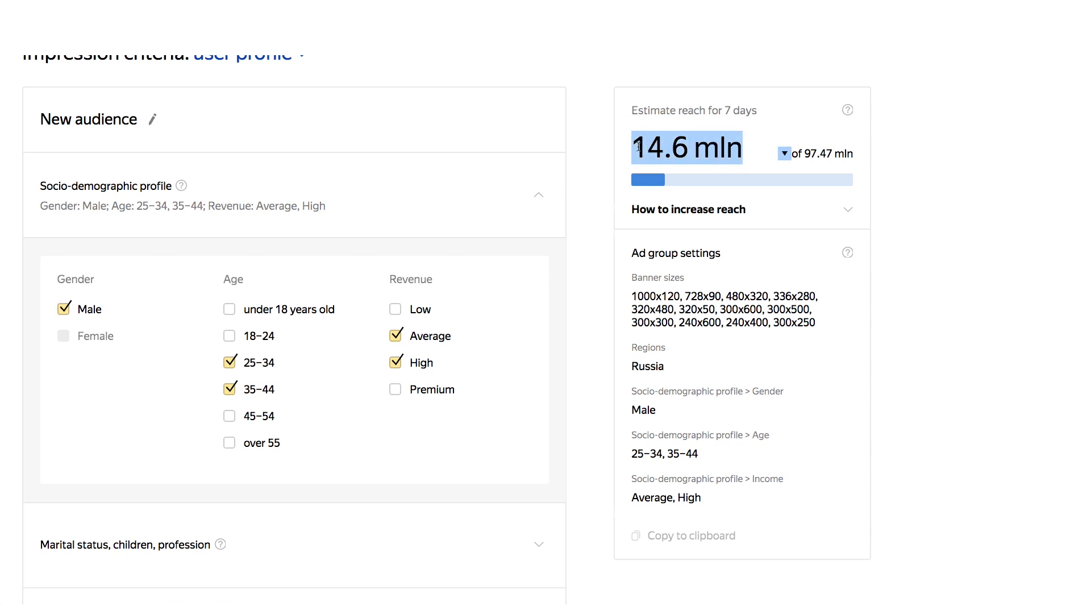
click(773, 121)
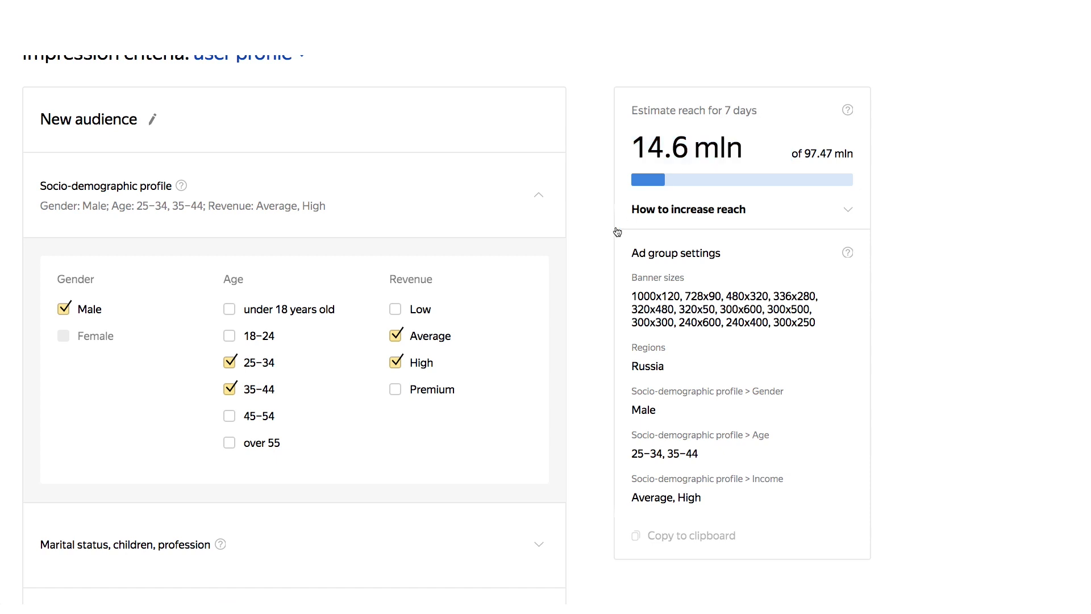
Step: Look through the audience's marital status, children and profession options without selecting any, and collapse the section
scroll(509, 448, down, 3)
scroll(509, 451, down, 3)
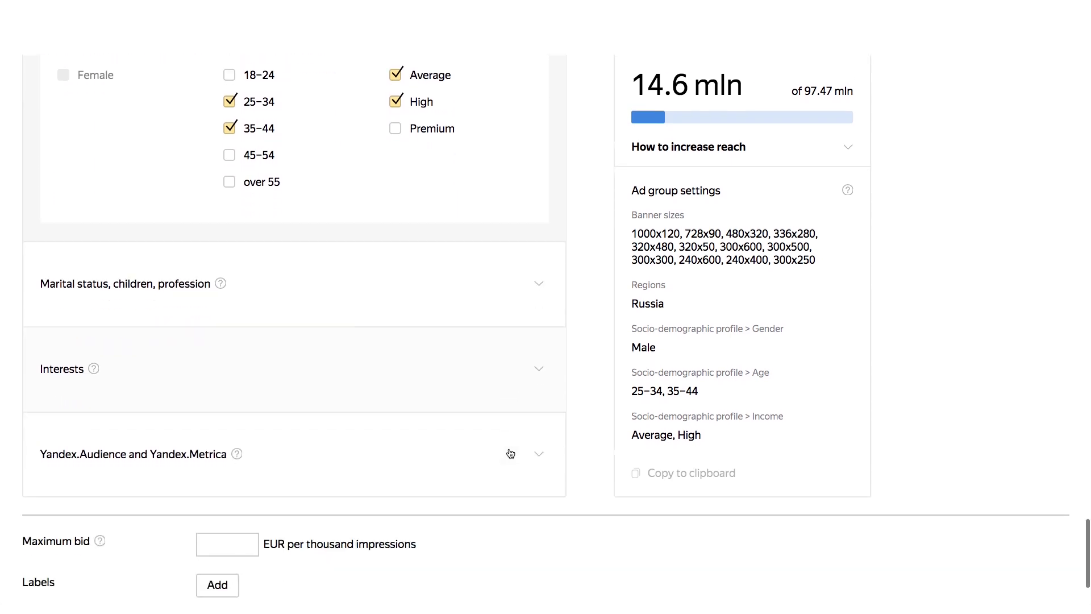
click(514, 215)
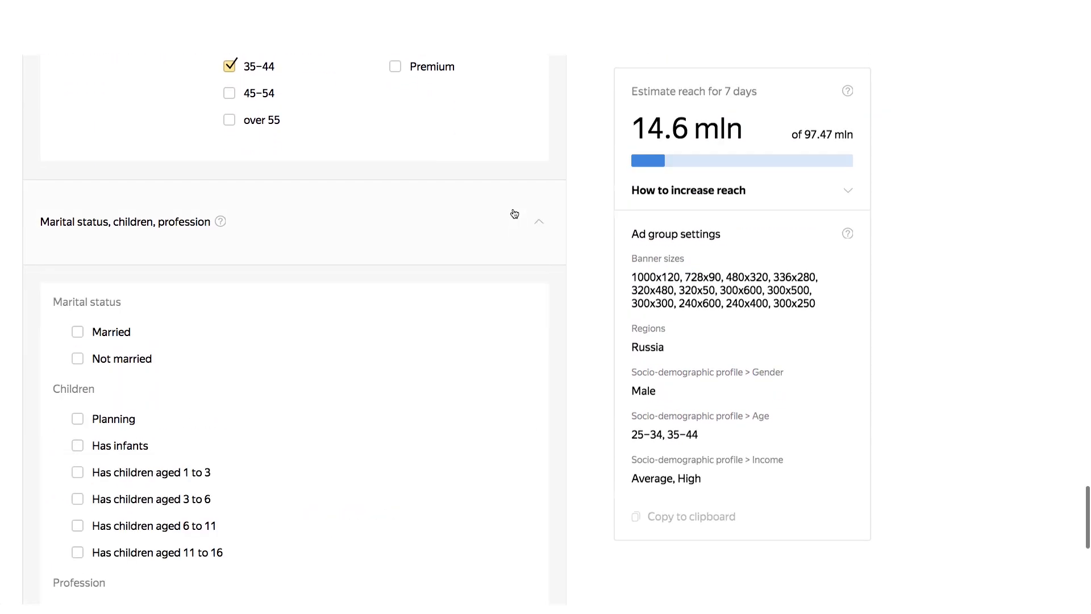
scroll(433, 452, down, 4)
scroll(432, 456, up, 4)
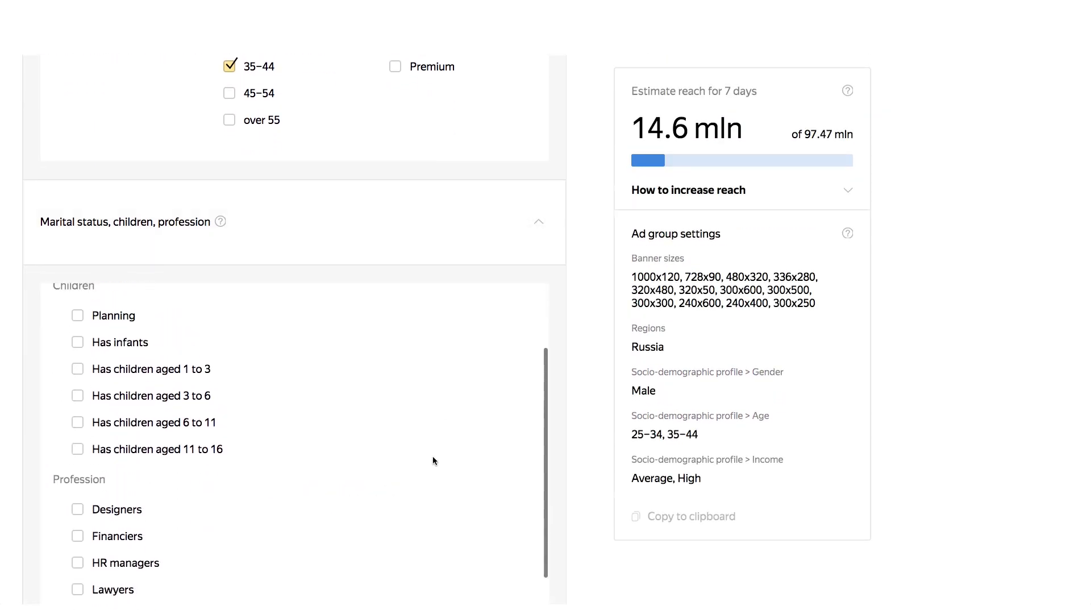
click(450, 221)
Step: Expand the Interests section of the audience settings to show the first set of interests
scroll(425, 333, down, 2)
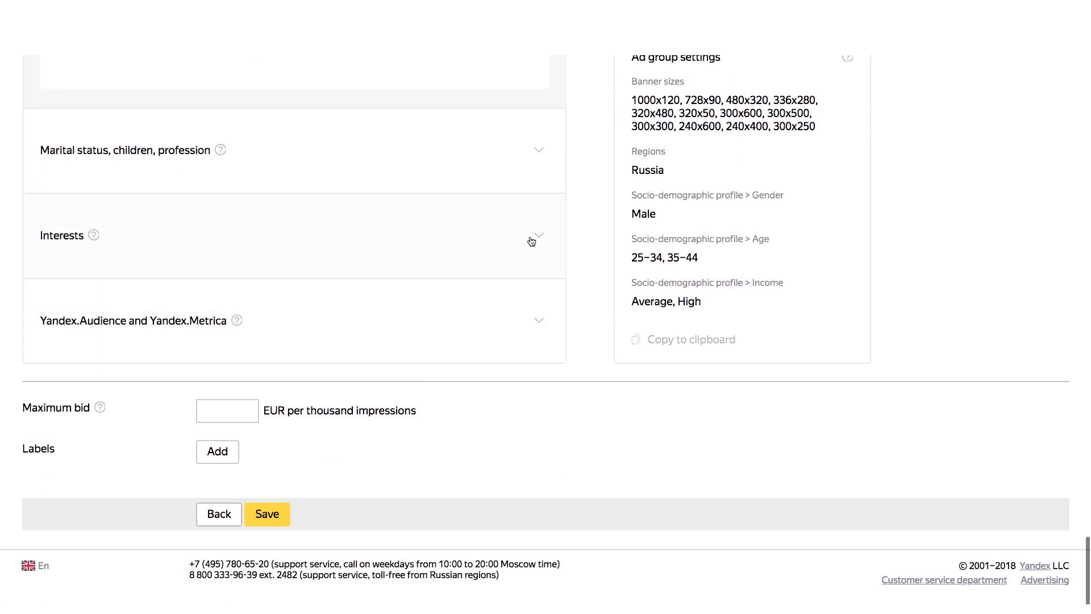
click(532, 241)
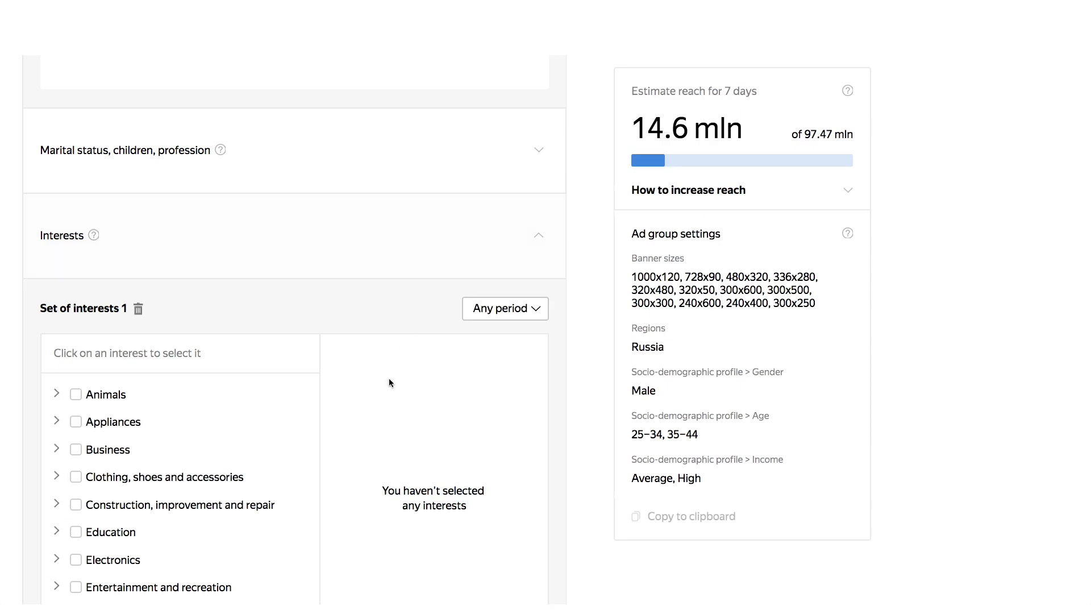
scroll(362, 549, down, 3)
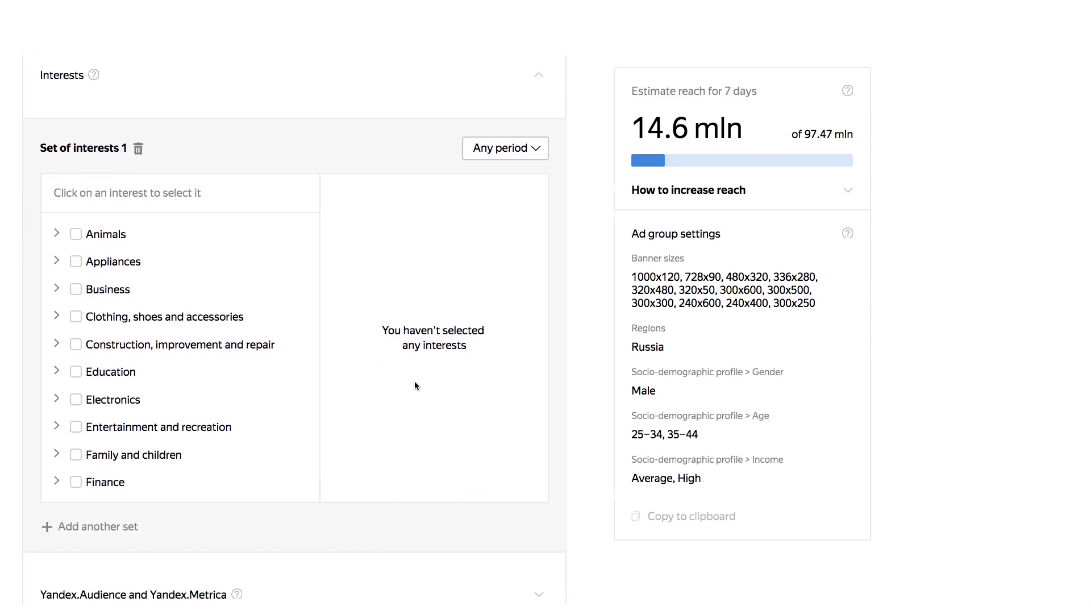
Step: Try the Long-term and Short-term periods for the first set of interests, and return to Any period
click(480, 149)
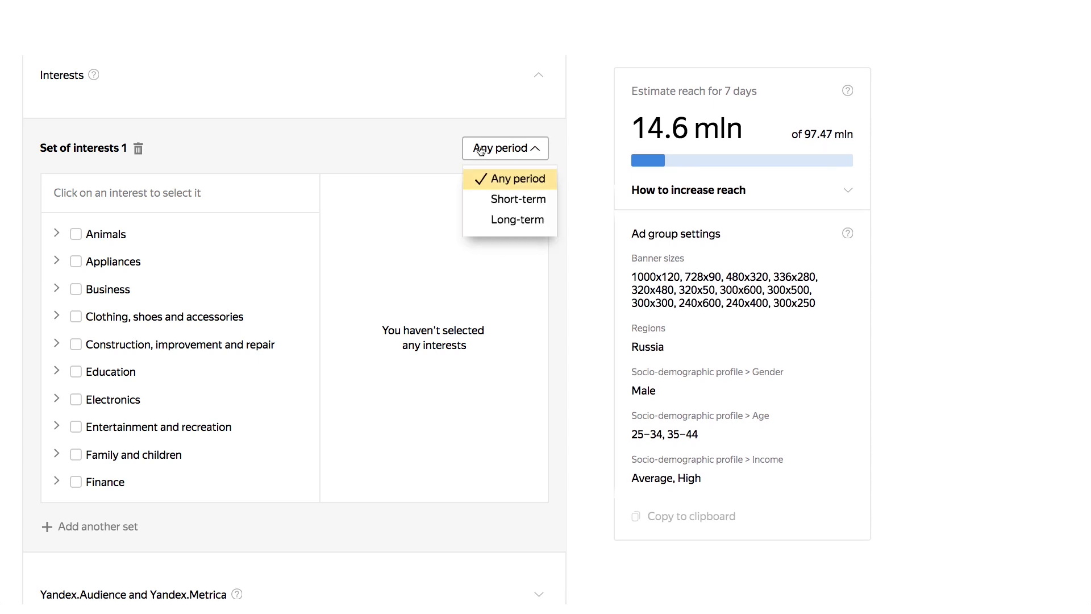
click(492, 222)
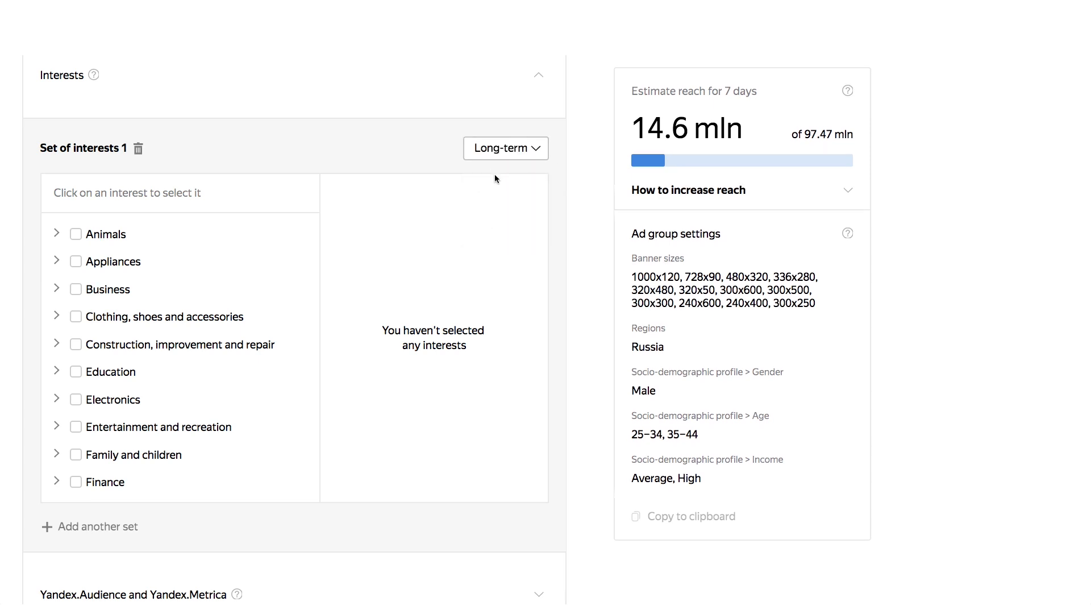
click(535, 149)
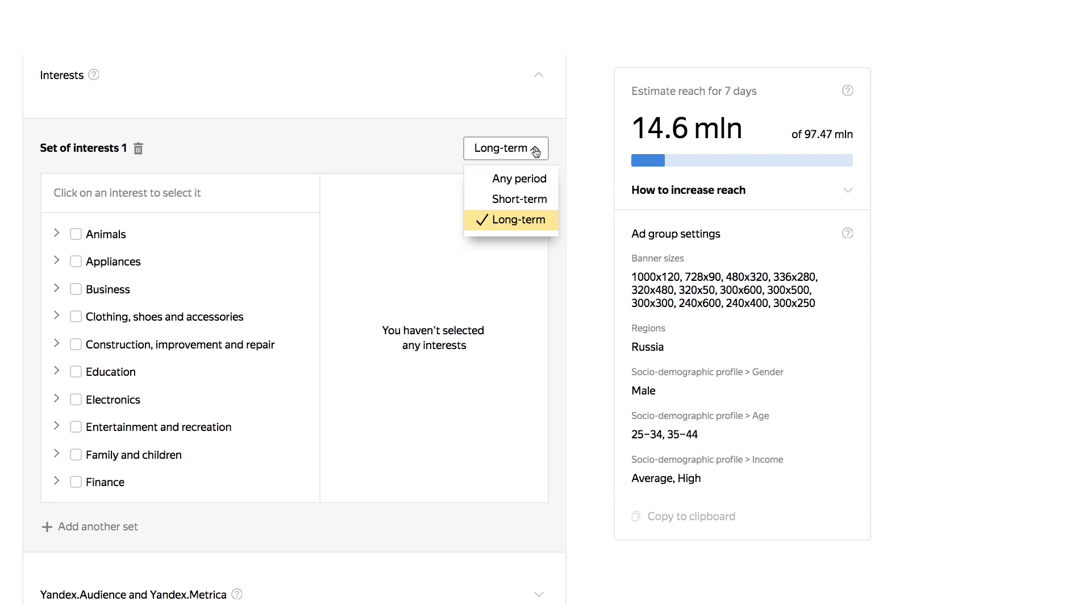
click(536, 199)
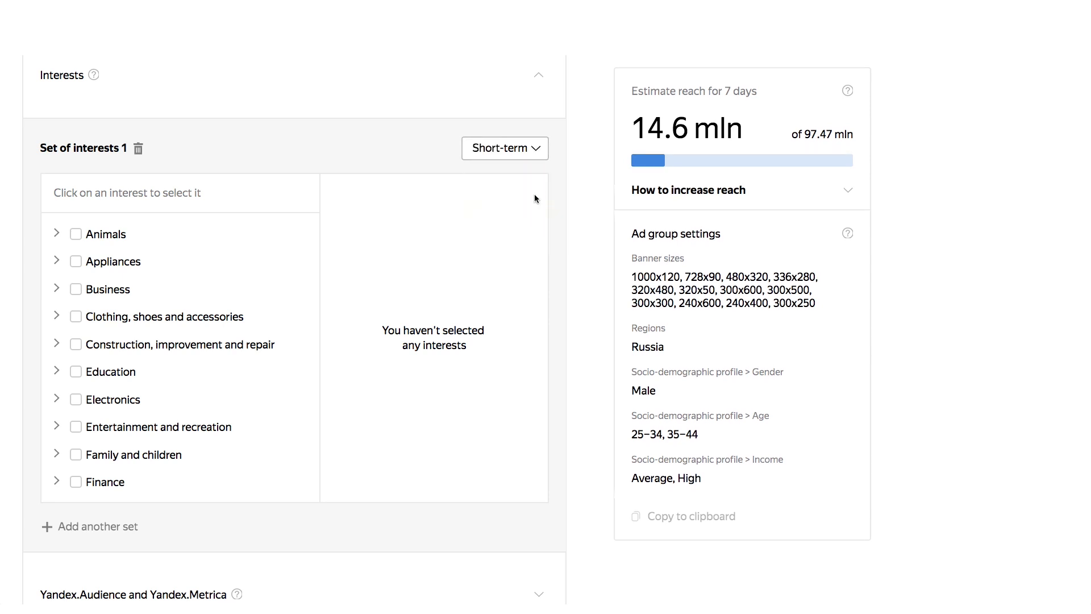
click(535, 149)
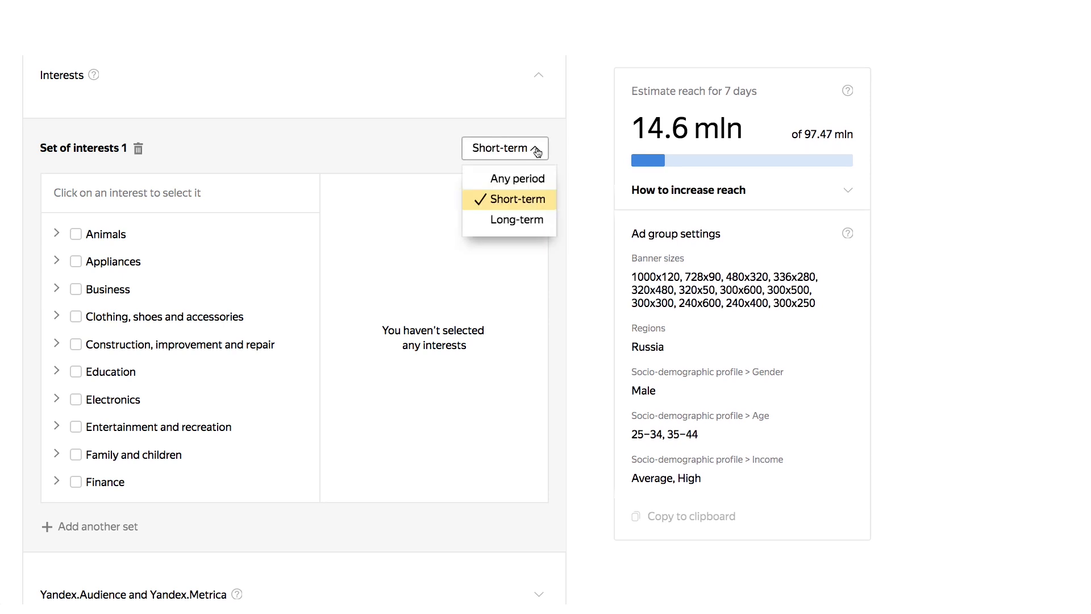
click(533, 180)
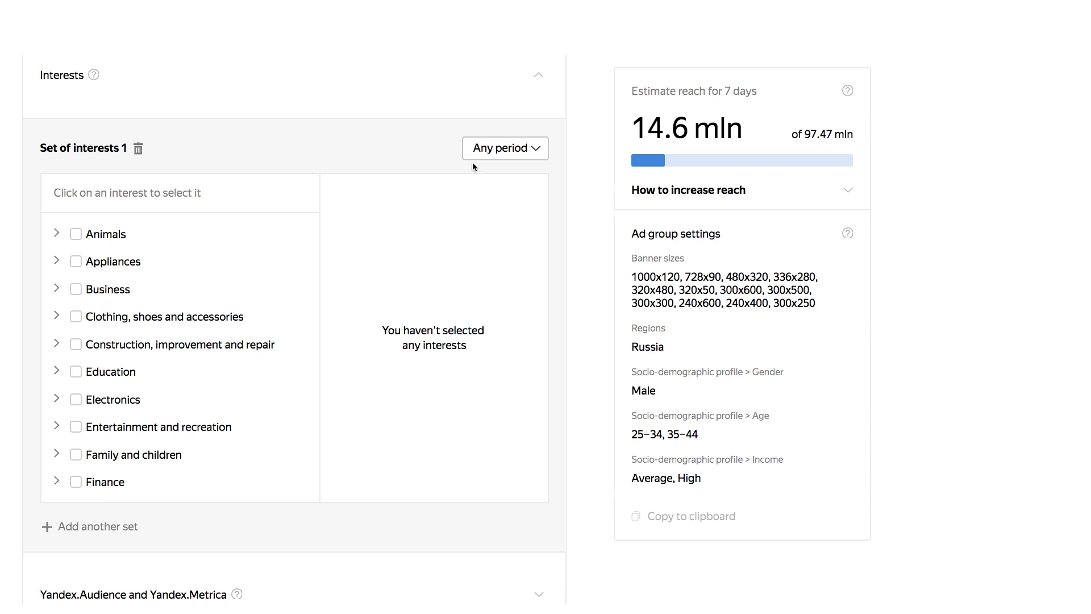
Step: Set the first set of interests to the Long-term period and select the Business interest
click(535, 150)
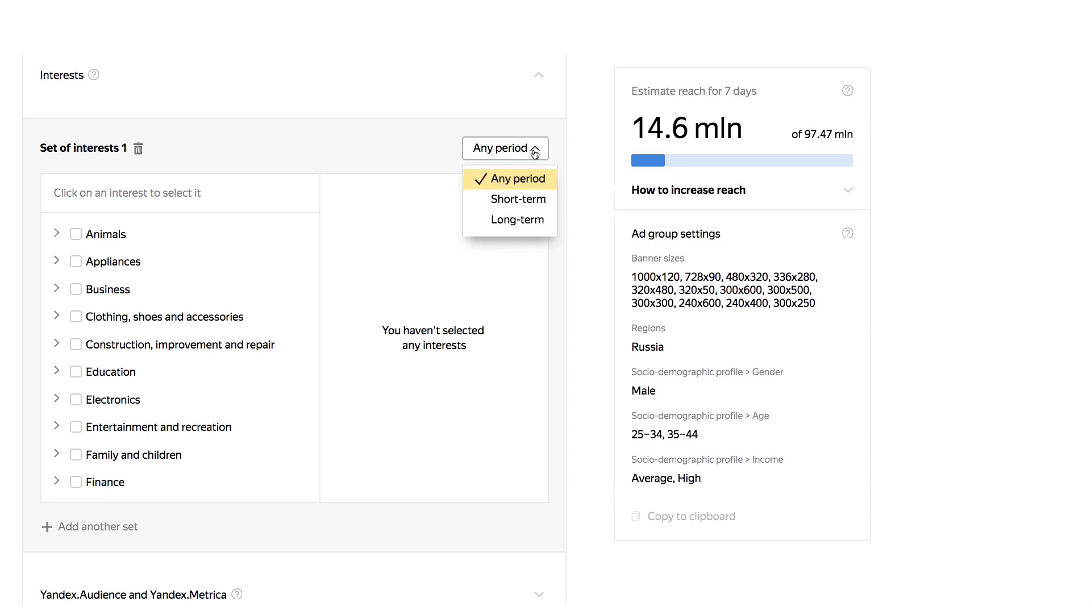
click(519, 220)
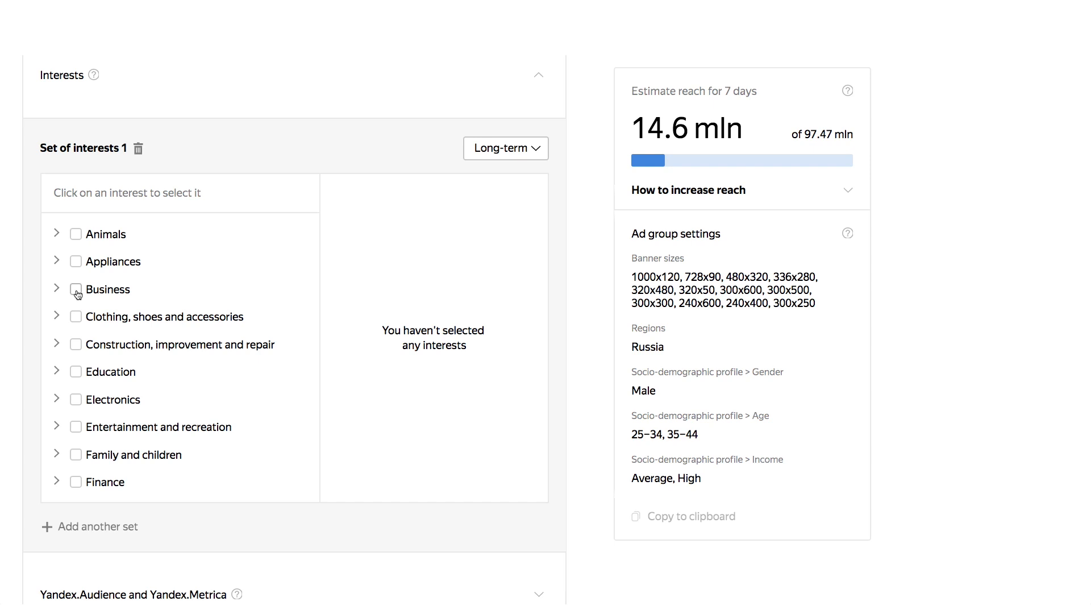
click(76, 291)
scroll(310, 458, down, 1)
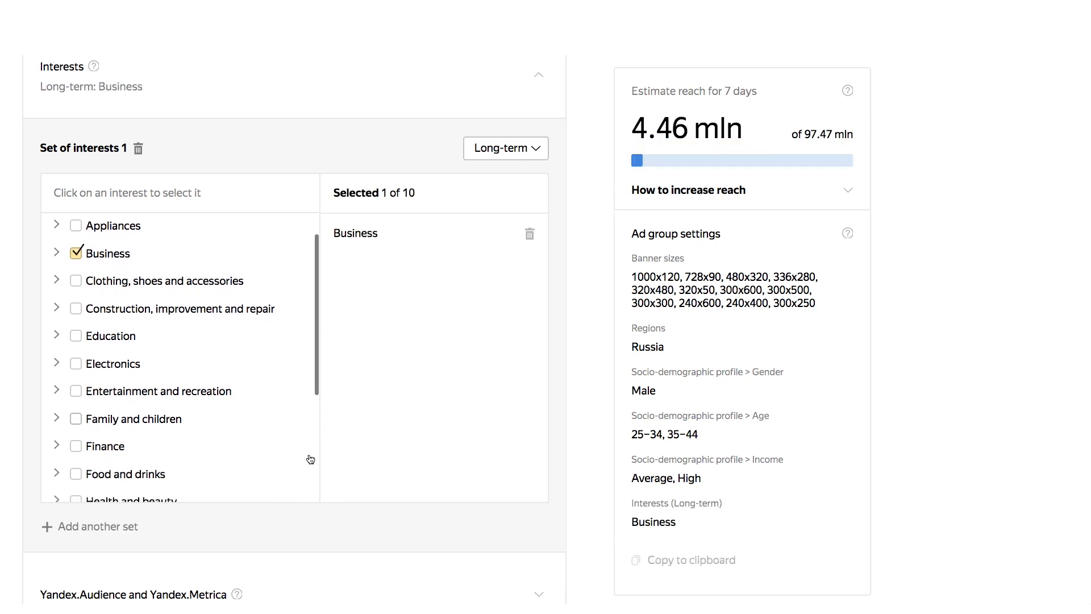
Step: Try adding Education to the first set of interests, and clear it again
scroll(309, 559, down, 1)
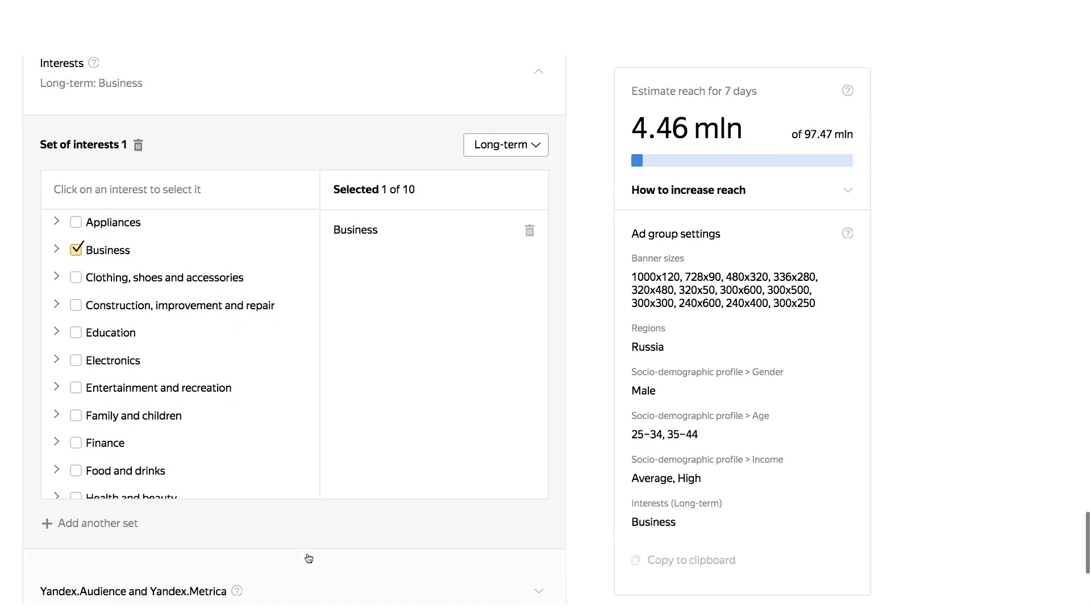
click(76, 334)
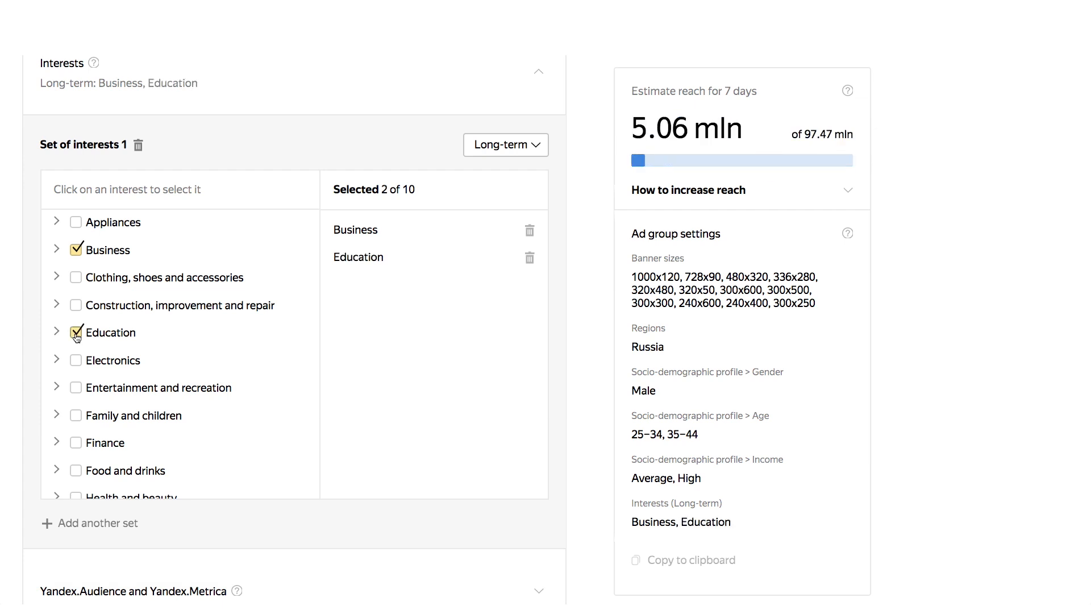
click(76, 333)
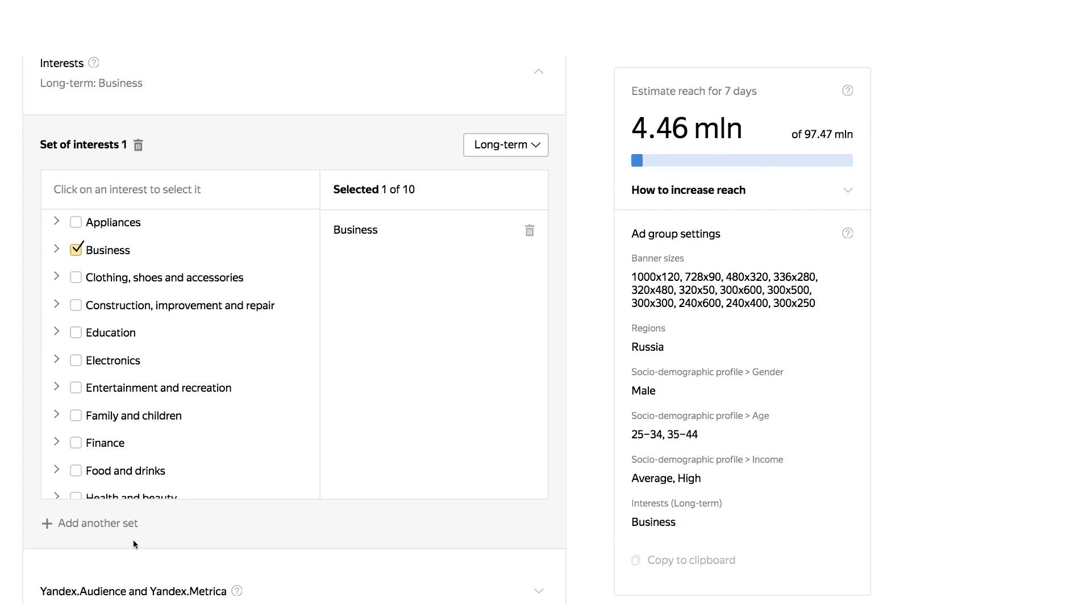
Step: Add a second set of interests, try the Business interest in it, and leave the set without selections
scroll(134, 540, down, 3)
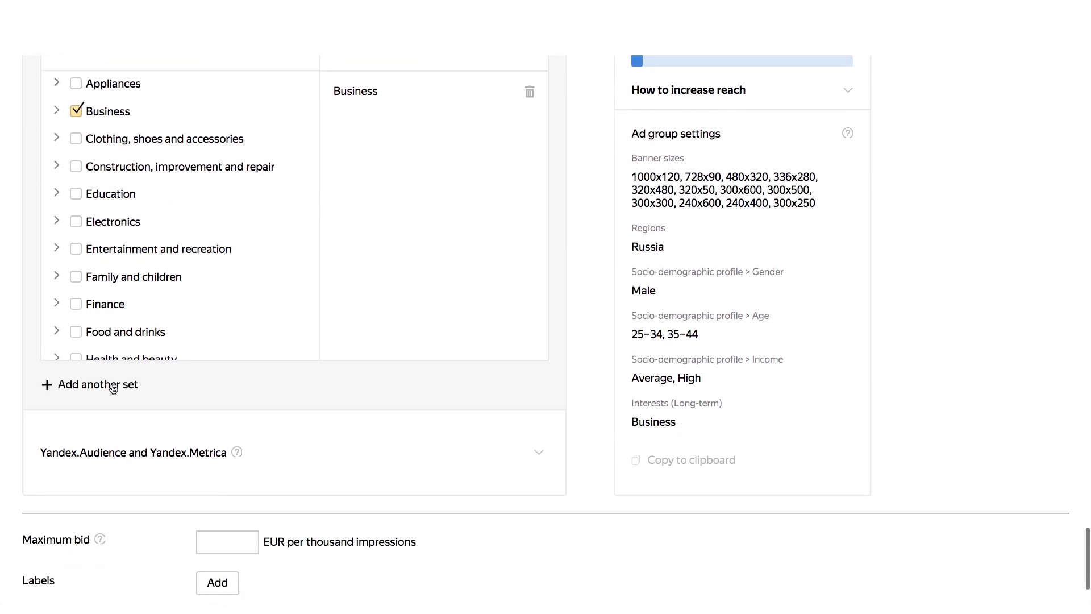
click(113, 387)
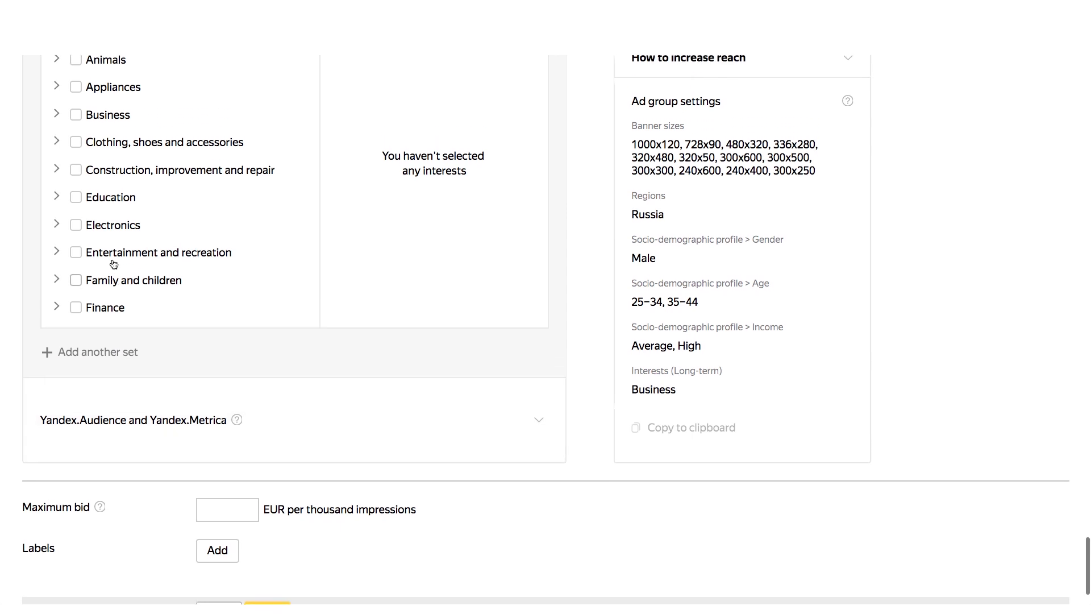
scroll(114, 263, up, 1)
scroll(113, 291, up, 2)
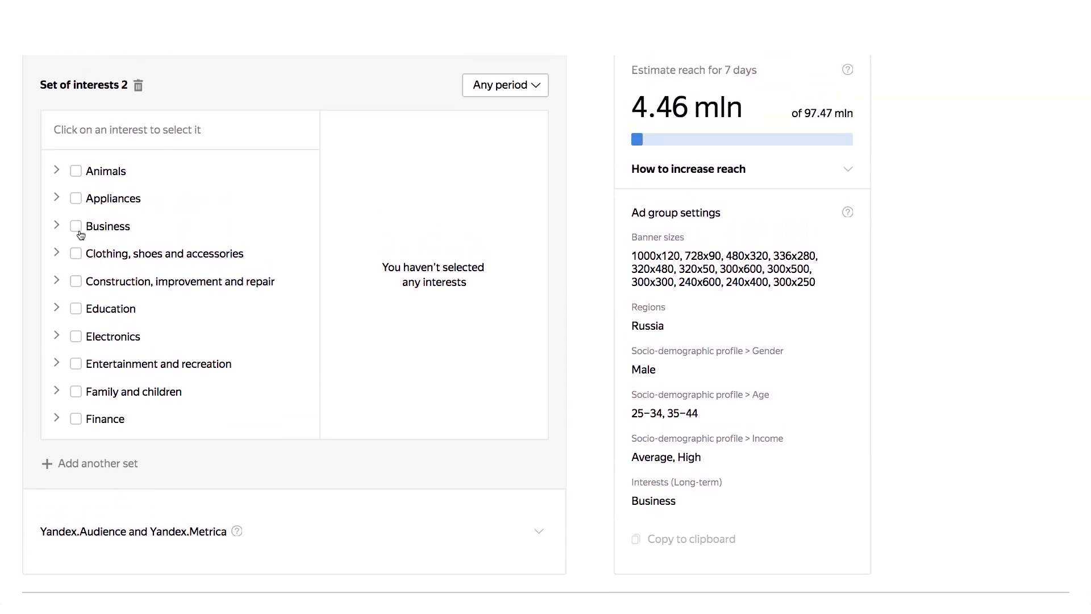
click(77, 228)
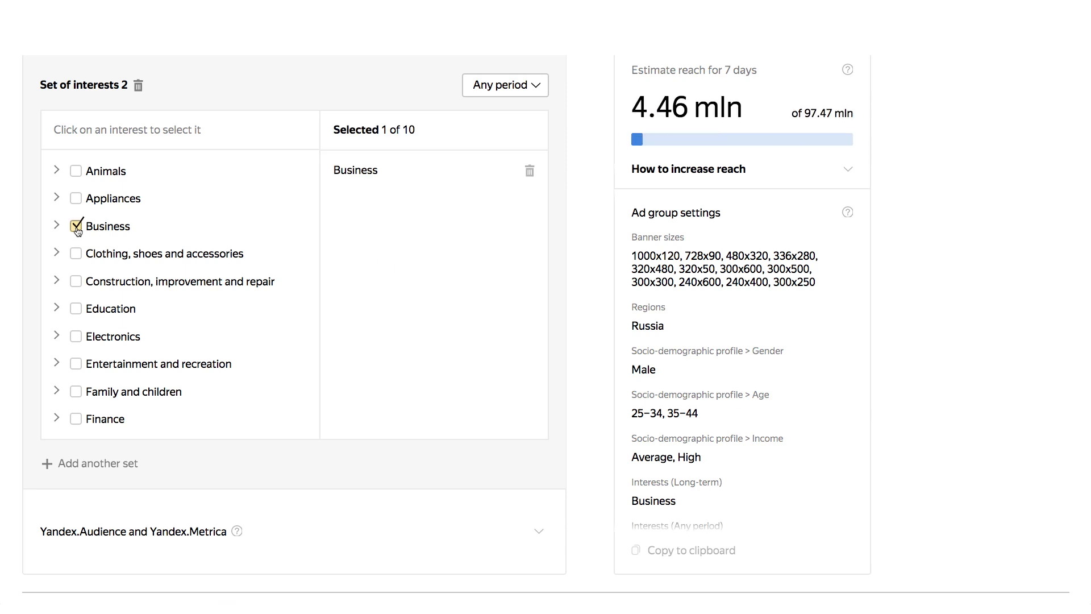
click(77, 227)
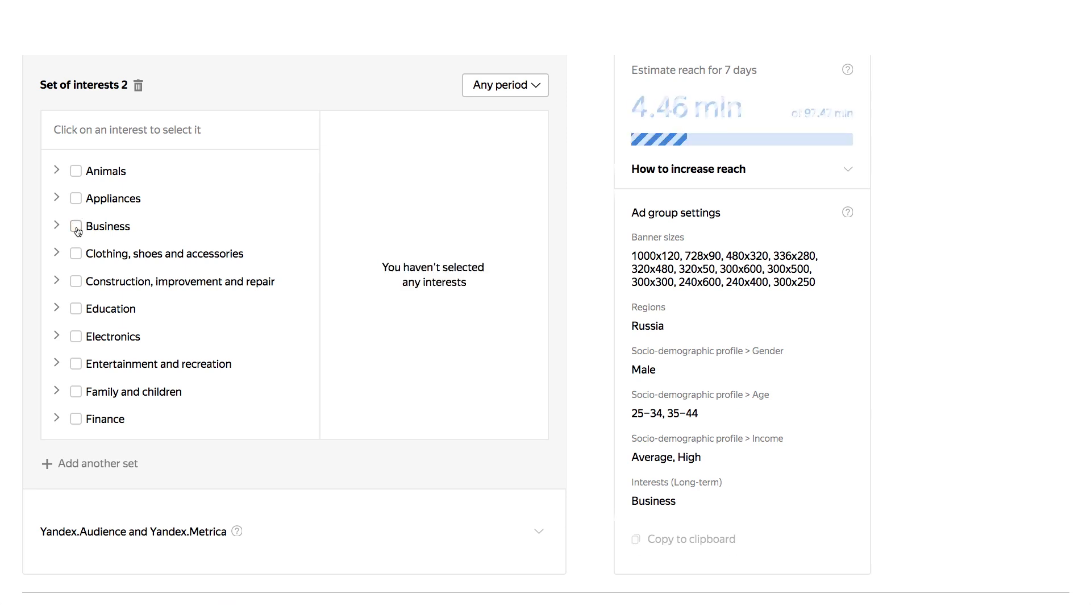
Step: Expand the Yandex.Audience and Yandex.Metrica section to show its first rule set
scroll(150, 96, down, 3)
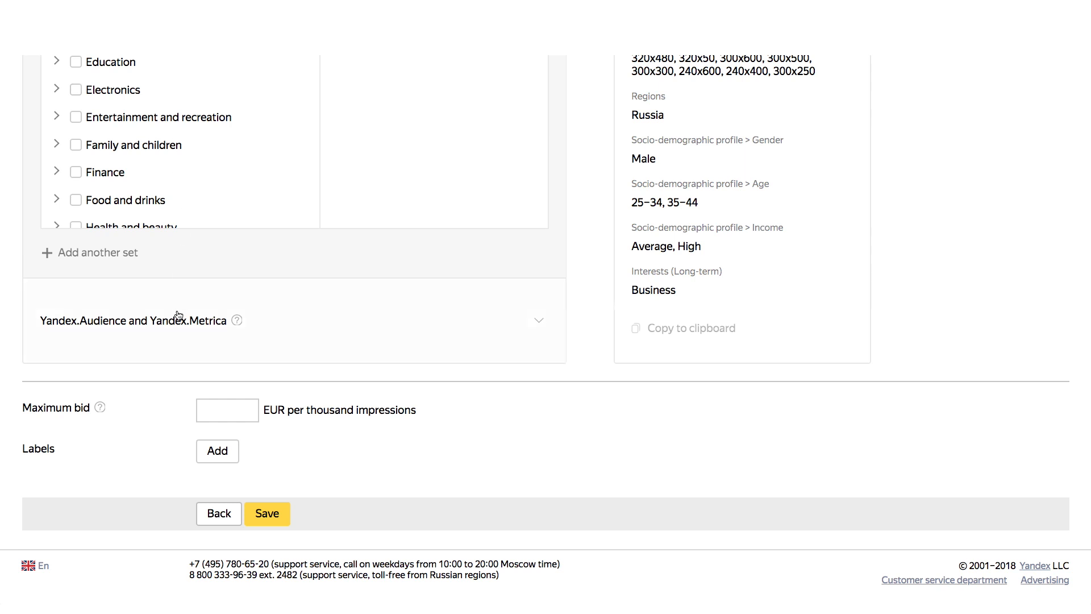
scroll(178, 315, up, 1)
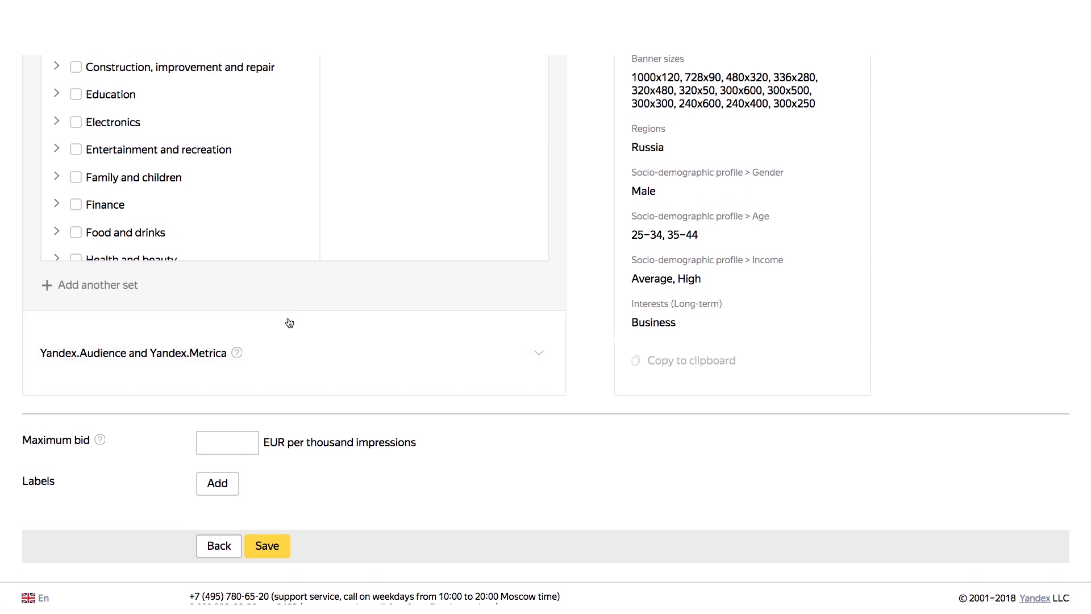
click(302, 346)
scroll(393, 445, down, 1)
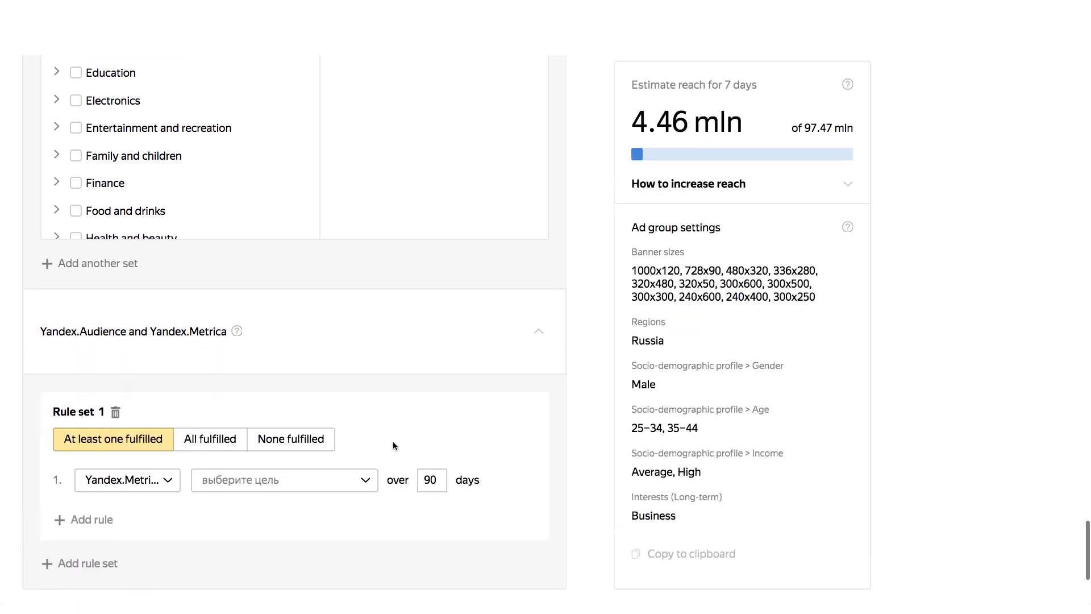
scroll(394, 445, down, 2)
scroll(394, 445, down, 1)
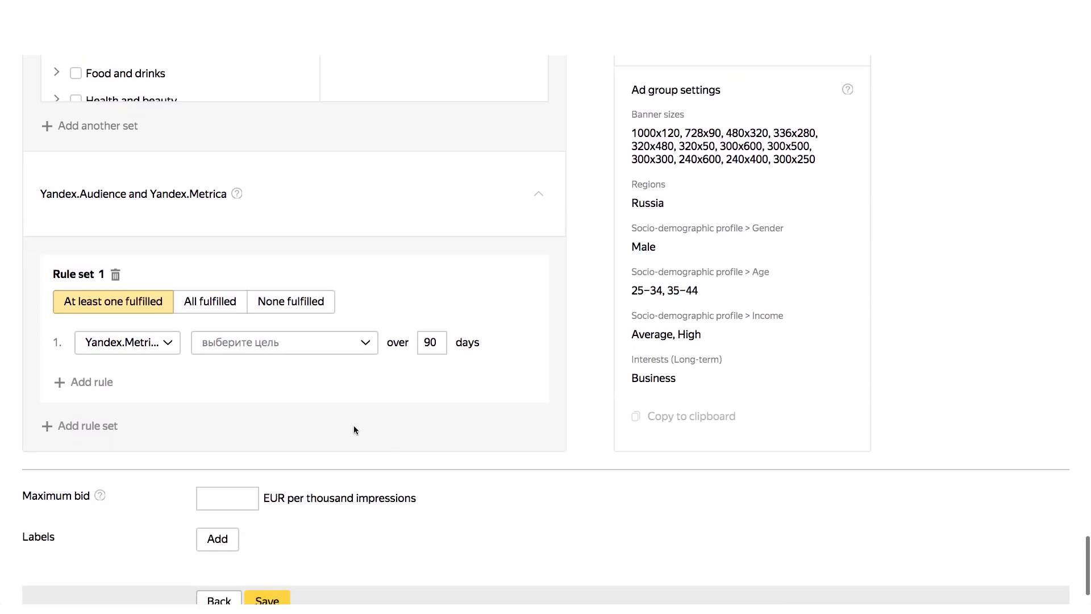
Step: Try Yandex.Metrica segment as the first rule's source, and set it to Yandex.Audience segment without choosing a segment
click(174, 343)
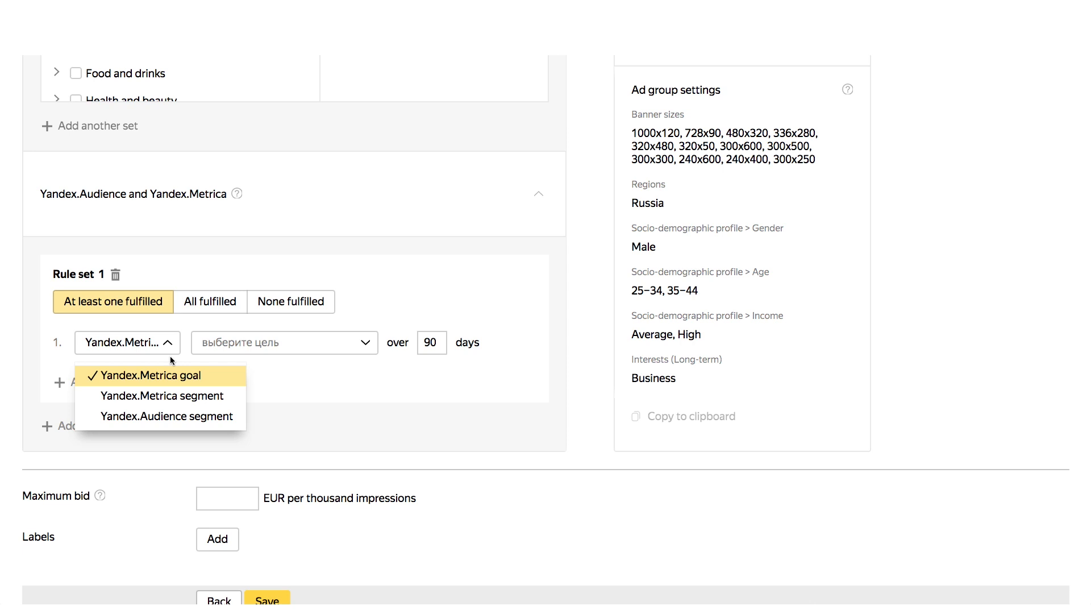
click(171, 396)
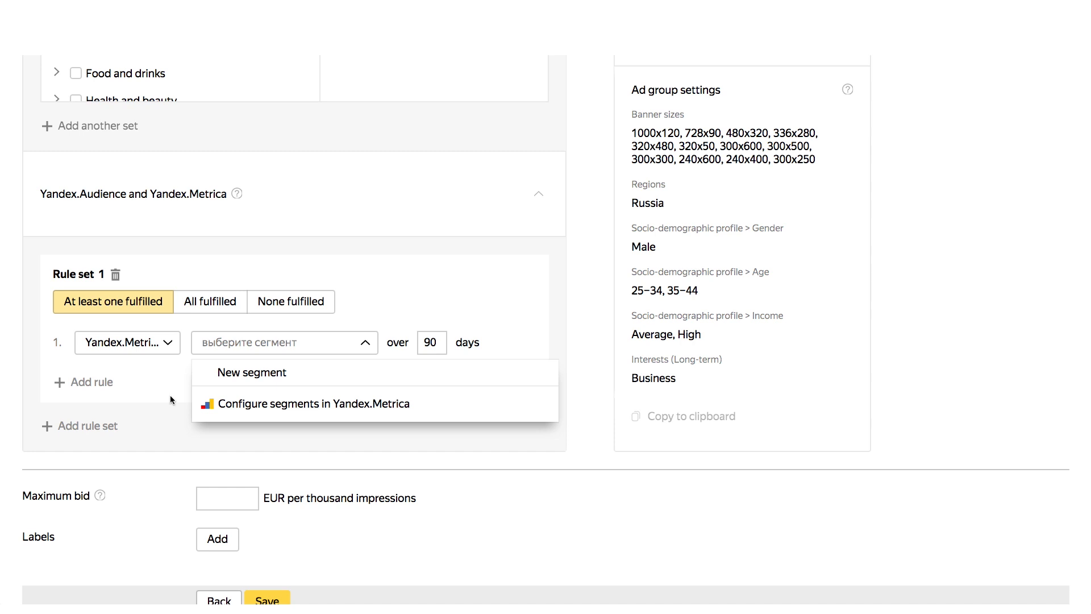
click(168, 344)
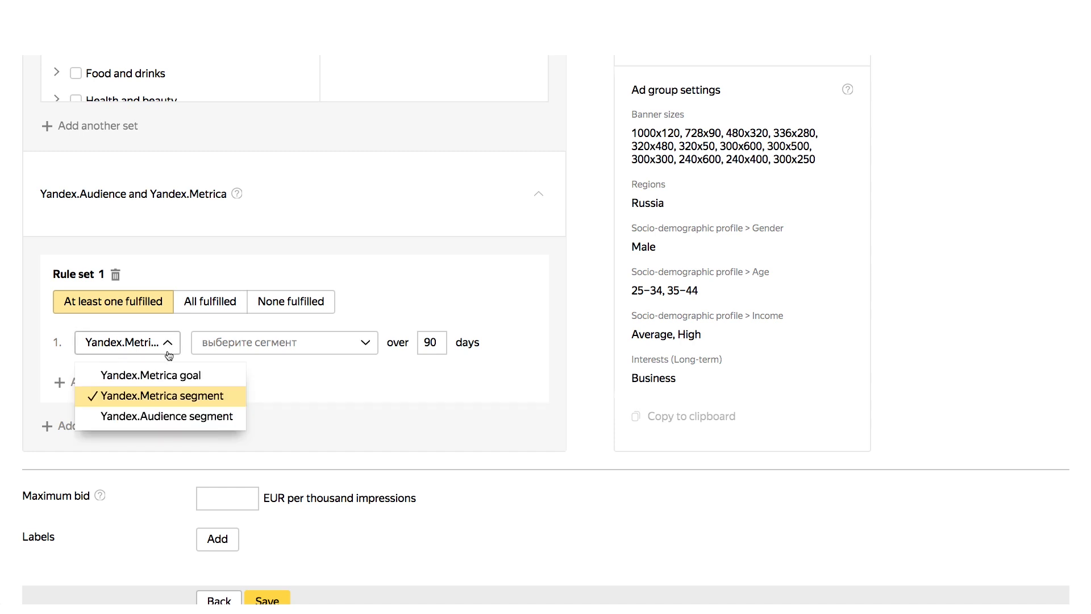
click(165, 418)
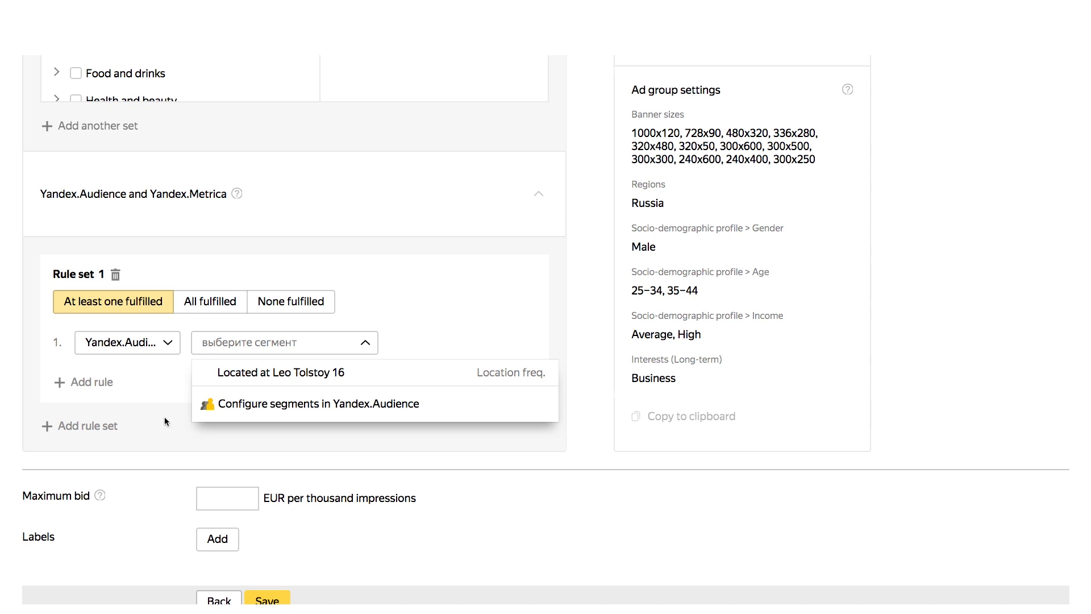
click(168, 343)
click(169, 343)
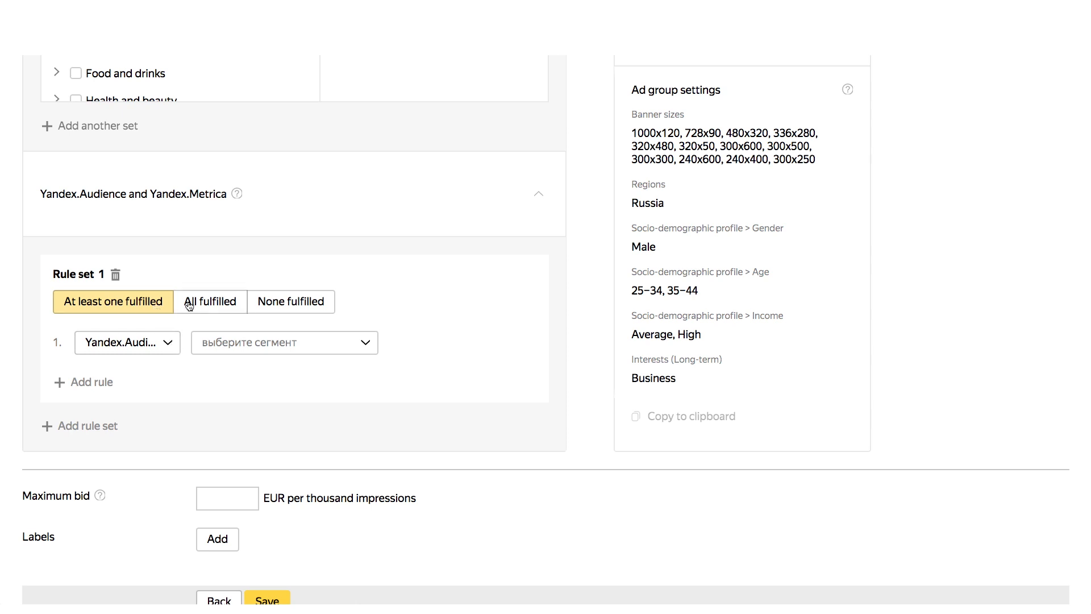
Step: Switch rule set 1 to All fulfilled, and return it to At least one fulfilled
click(209, 302)
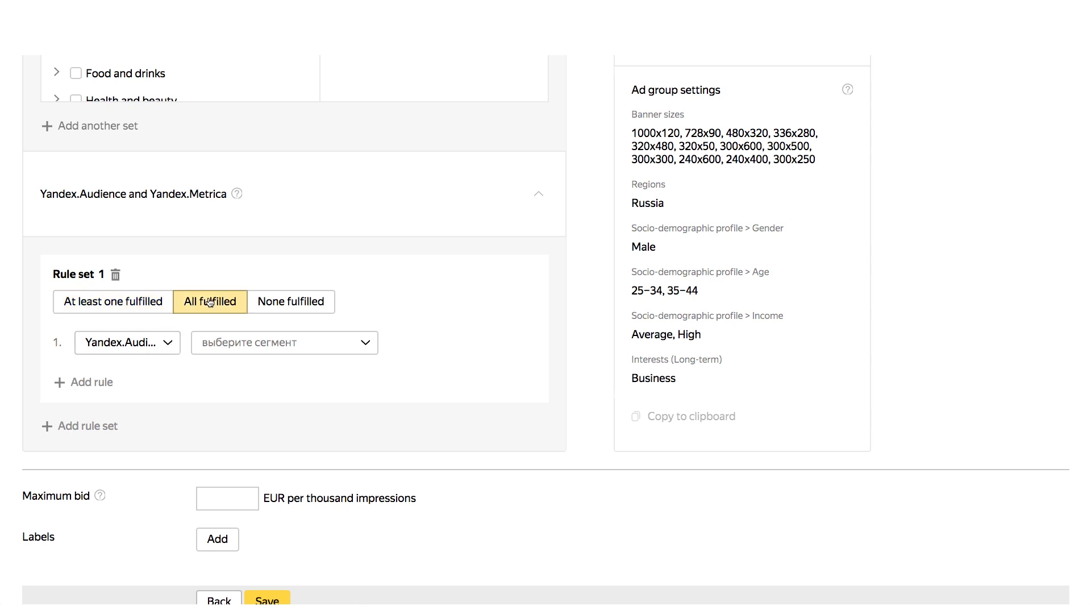
click(144, 307)
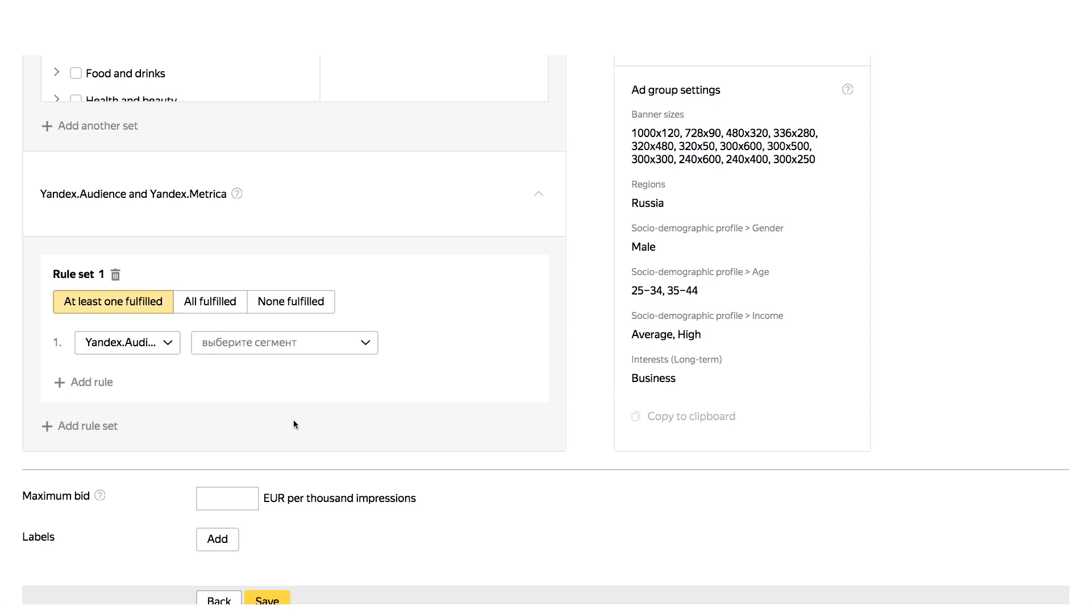
Step: Add two more rules to rule set 1, and delete the third rule
scroll(294, 420, down, 1)
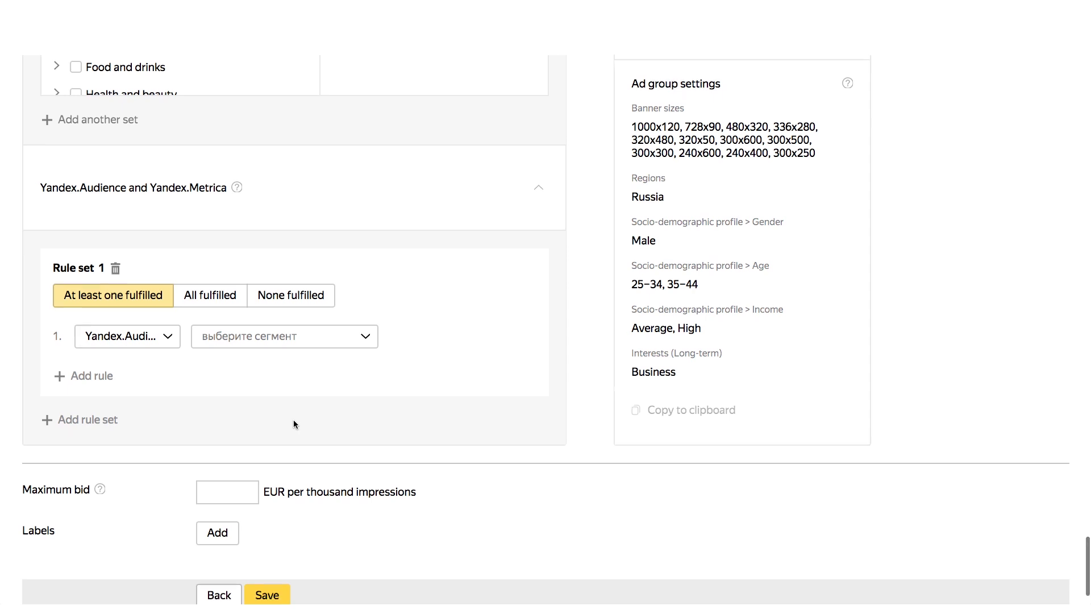
click(59, 358)
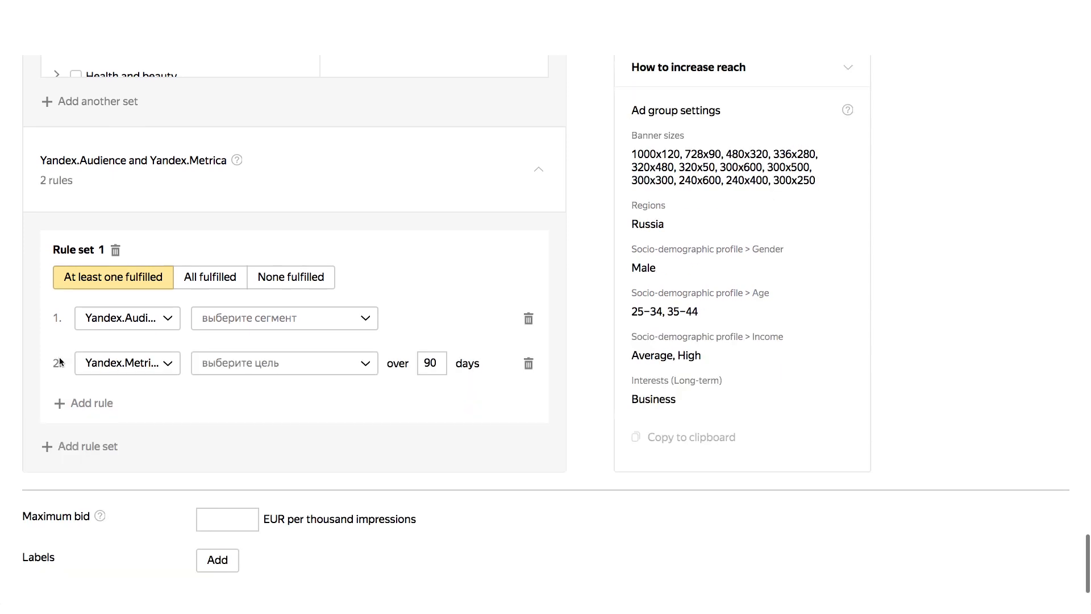
click(59, 403)
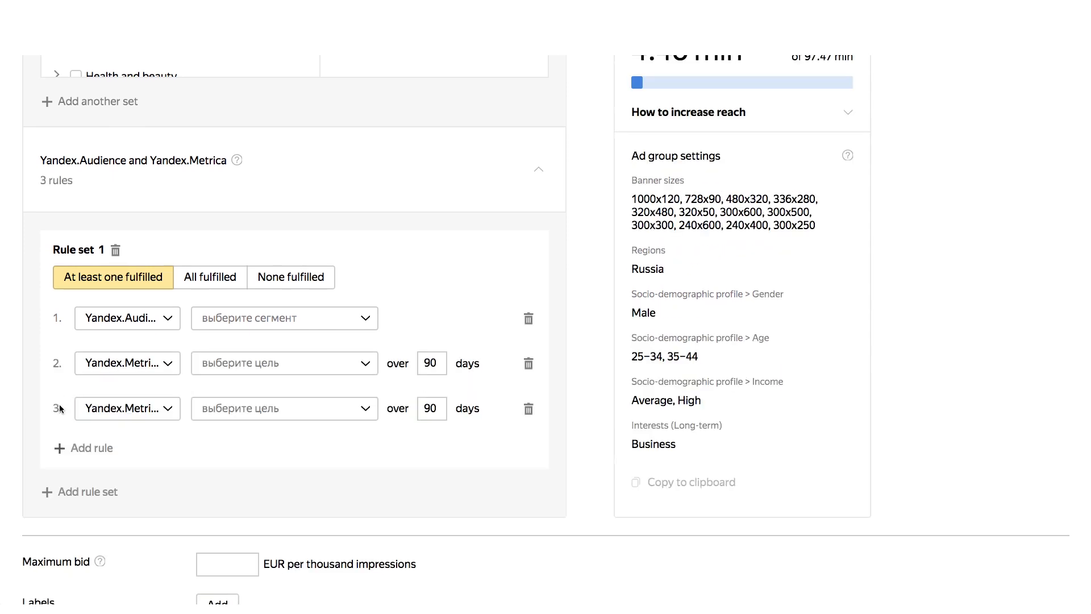
click(528, 409)
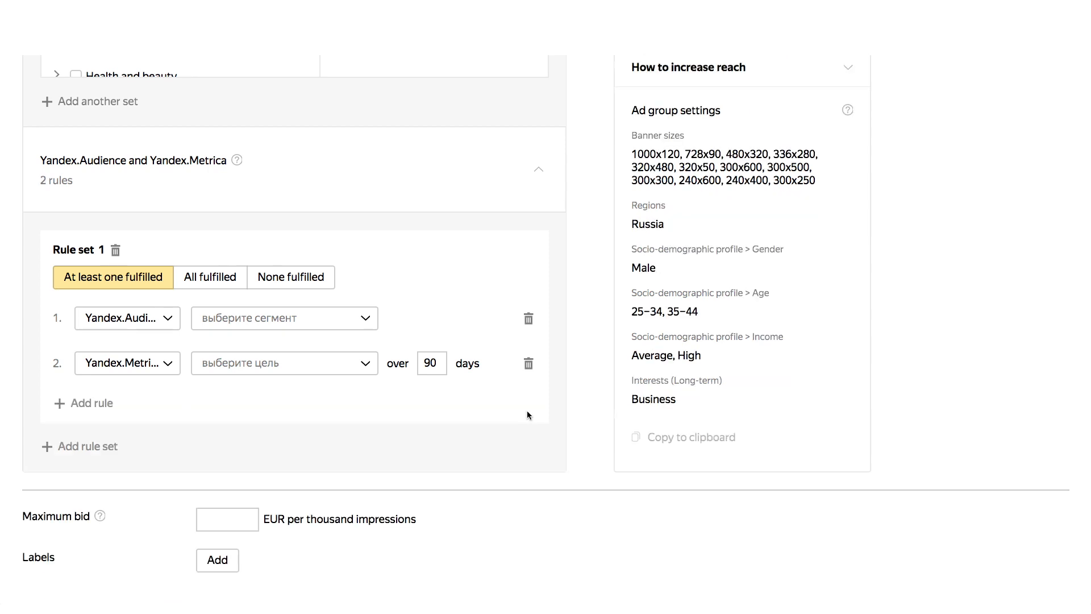
Step: Delete the second rule from rule set 1, leaving only the Yandex.Audience rule
click(528, 364)
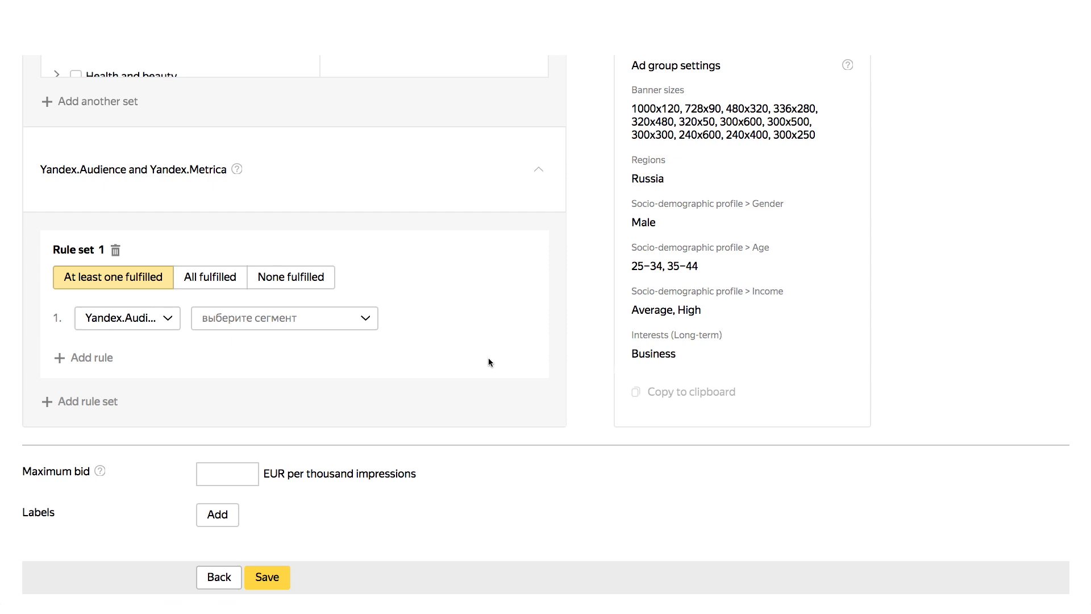
scroll(489, 359, down, 2)
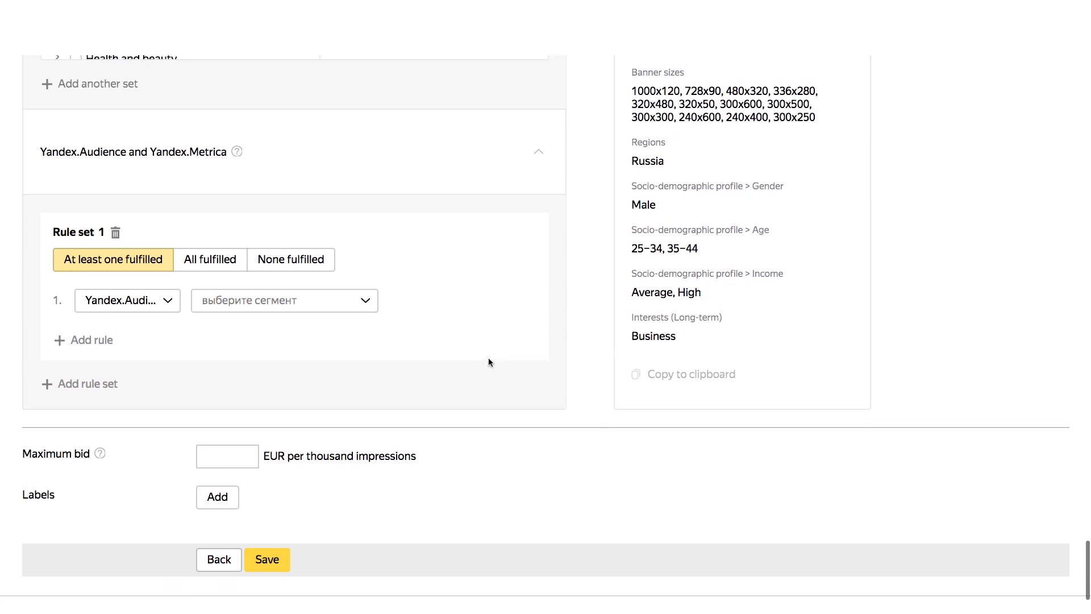
Step: Switch the group's impression criteria from user profile to keywords and enter "Easy advertising in Russia" as a new keyword phrase
scroll(489, 362, up, 15)
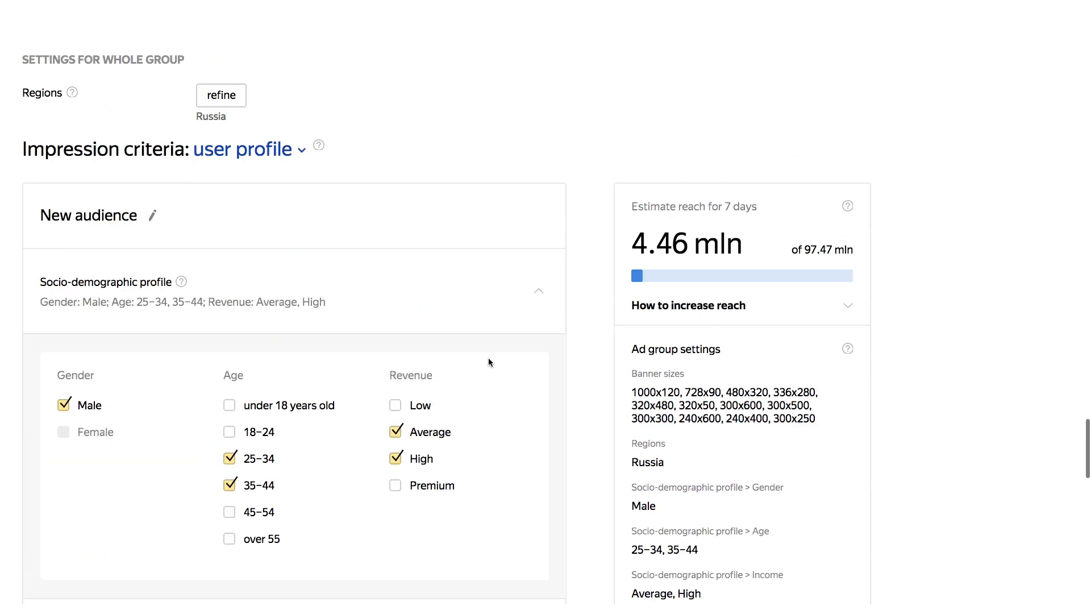
scroll(489, 362, up, 4)
click(283, 325)
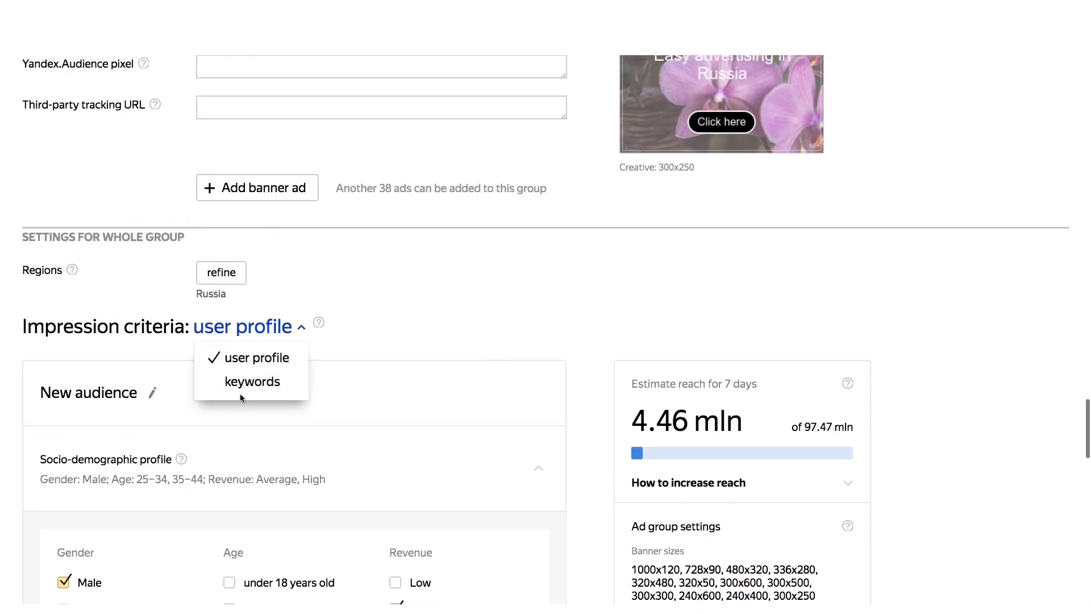
click(240, 392)
scroll(141, 475, down, 2)
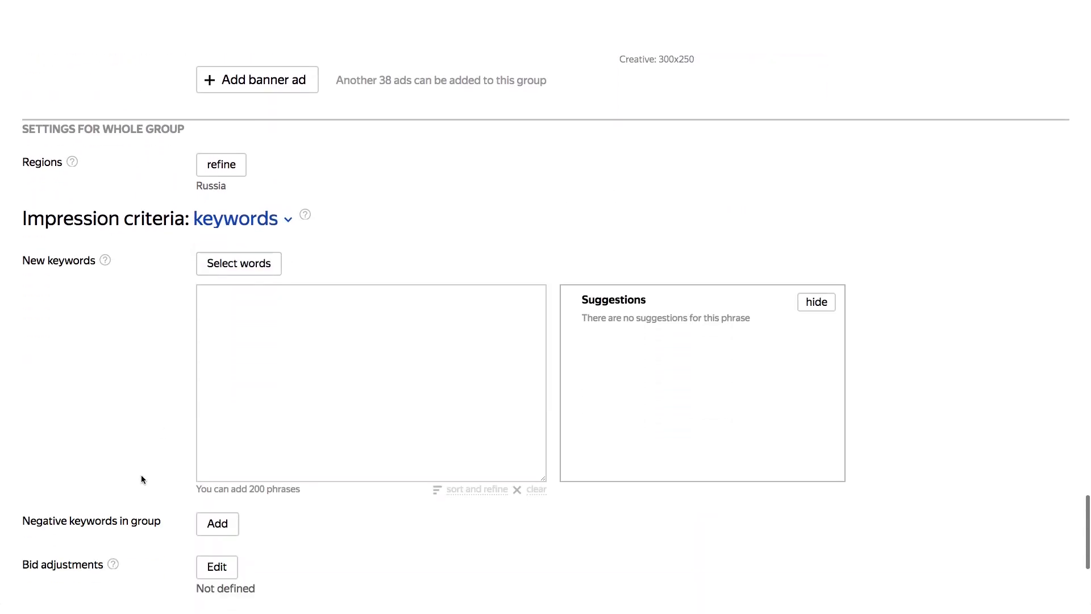
click(280, 349)
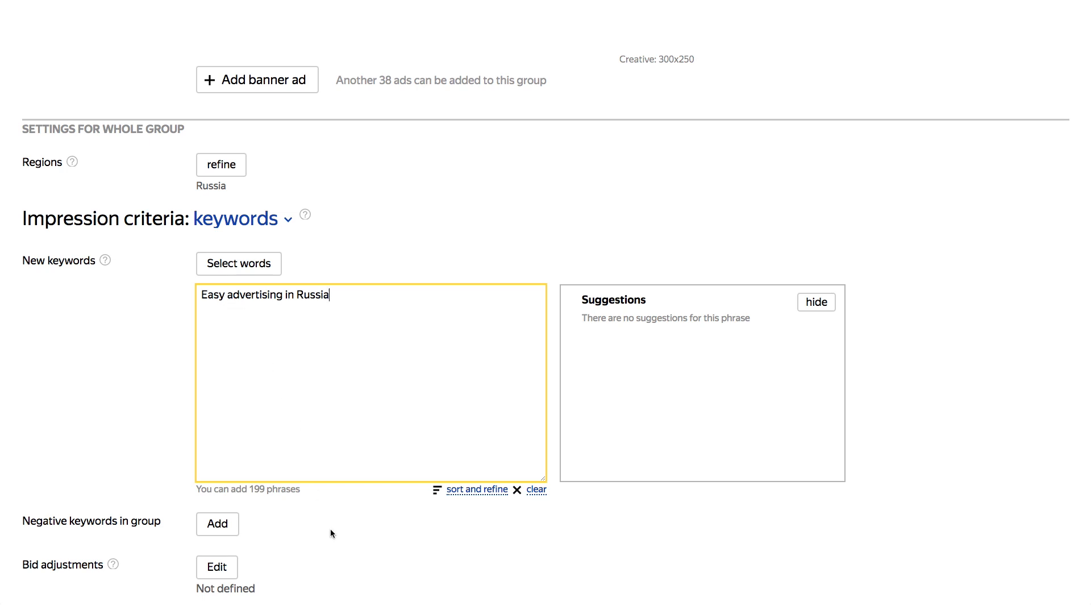
Step: Open the group's bid adjustments to examine the mobile device settings, and close them without changes
scroll(330, 529, down, 2)
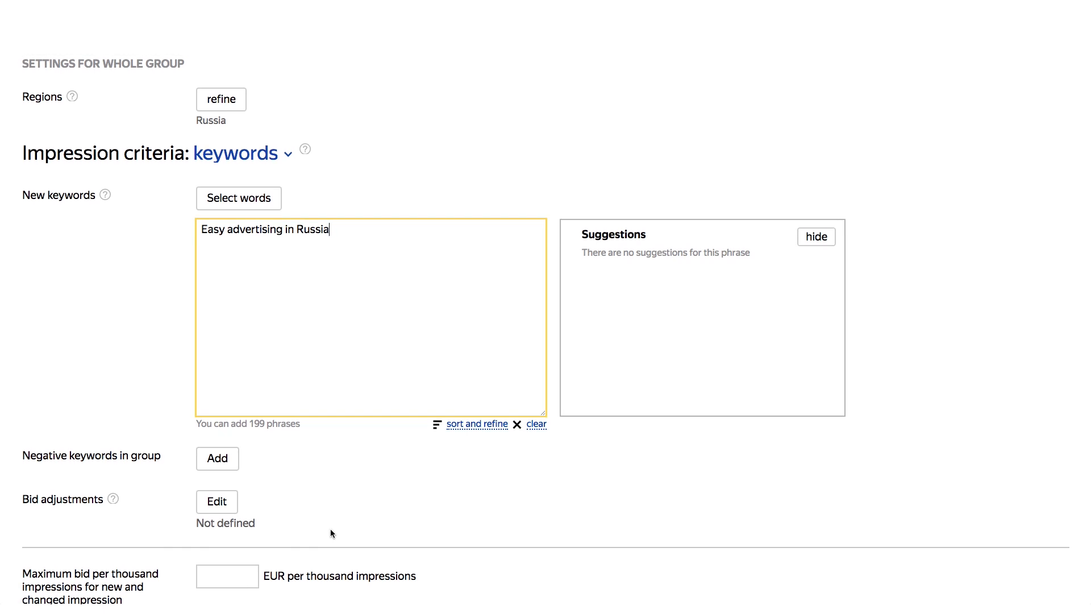
scroll(330, 529, down, 1)
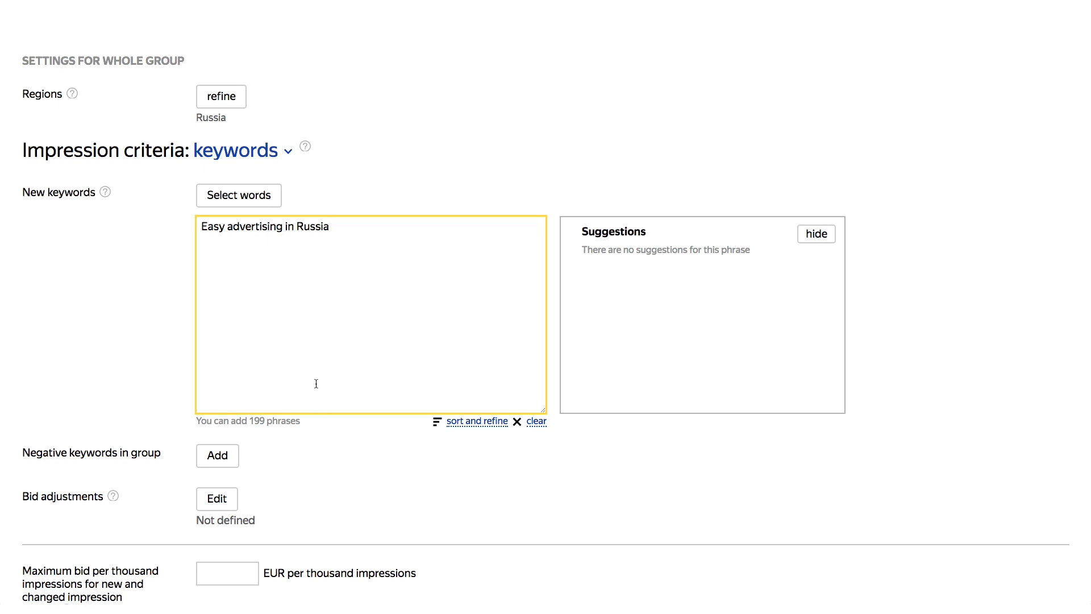
scroll(272, 503, down, 2)
click(225, 462)
scroll(486, 558, down, 2)
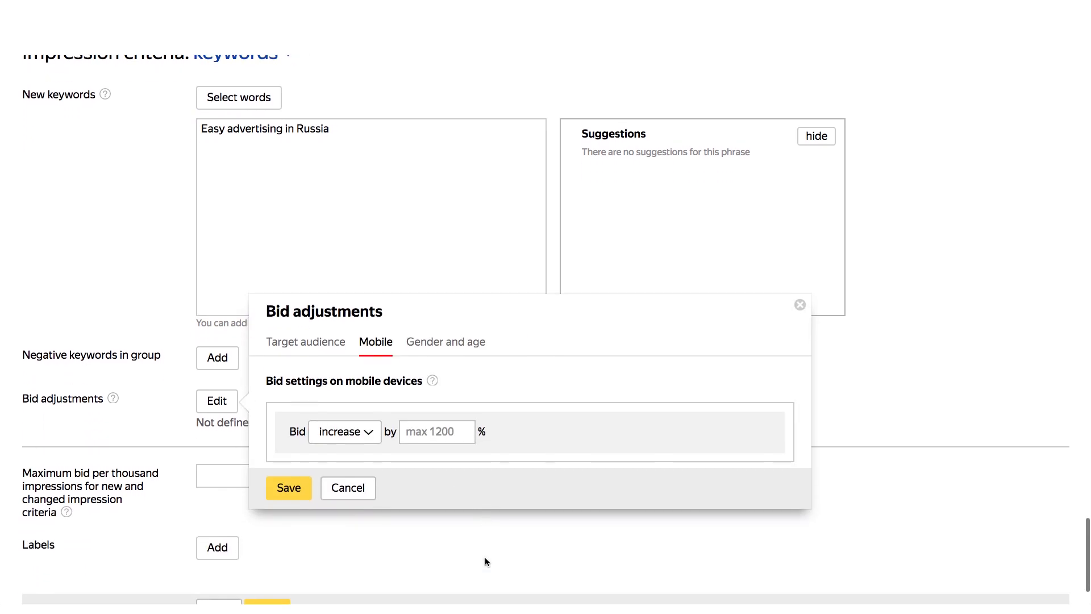
click(801, 301)
scroll(595, 482, down, 3)
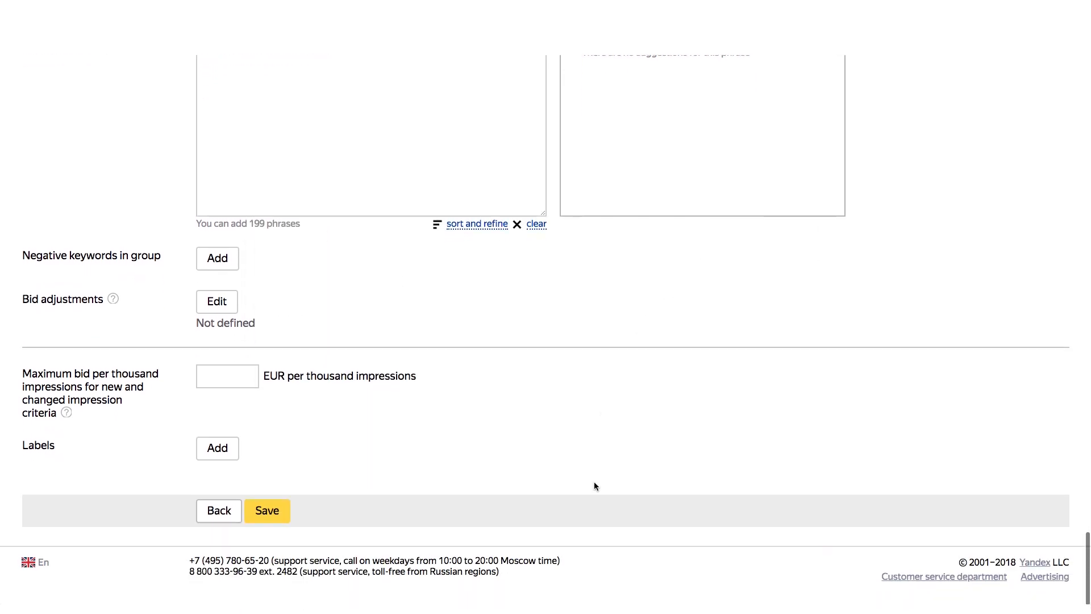
Step: Set the maximum bid to 2 EUR per thousand impressions and save the ad group without adding labels
click(239, 378)
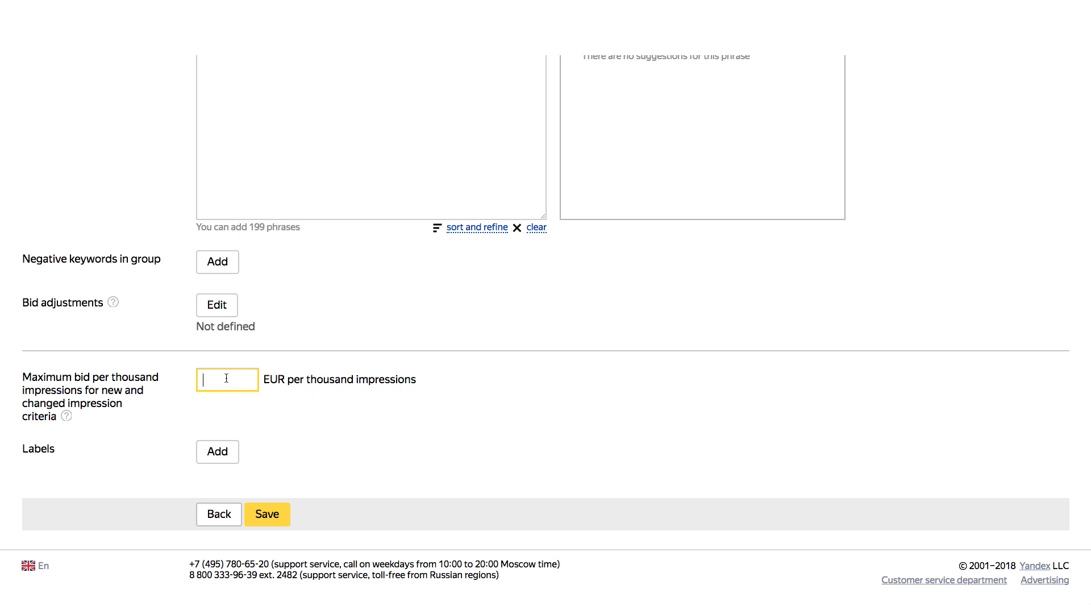
text(2)
click(226, 451)
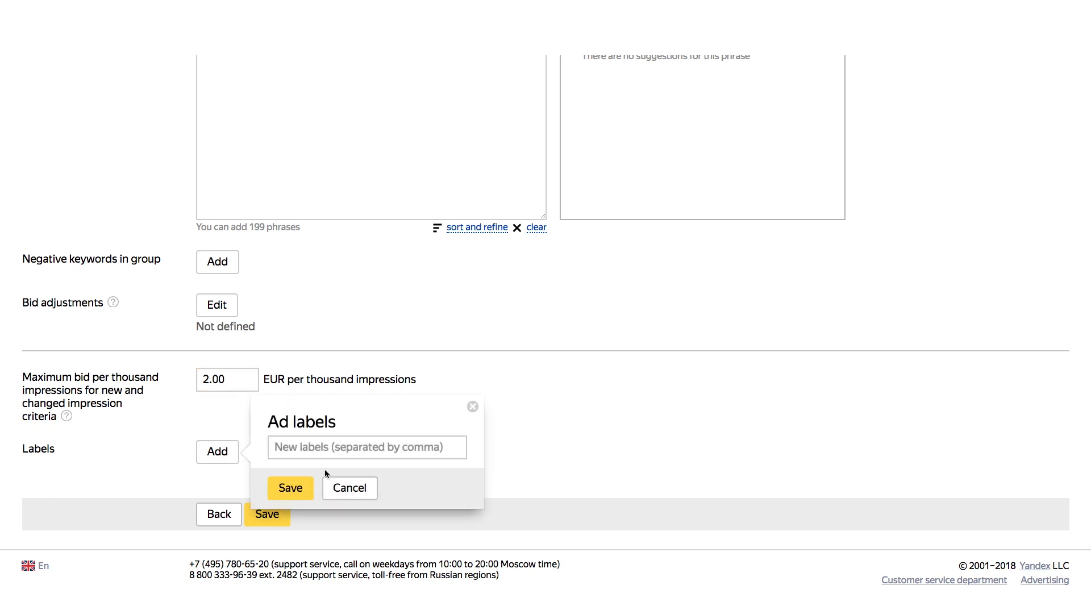
click(342, 490)
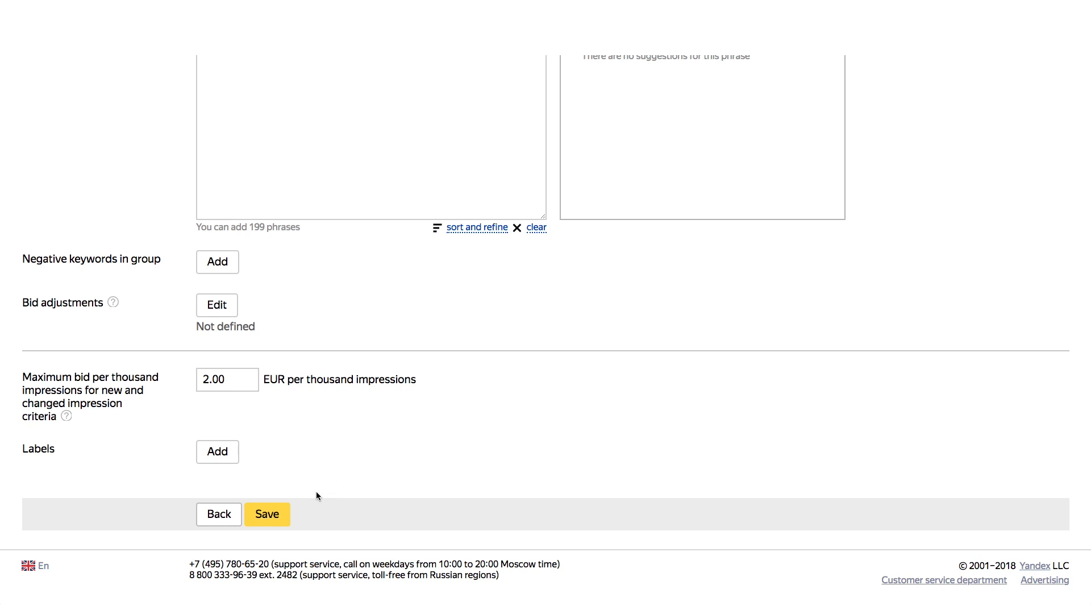
click(282, 514)
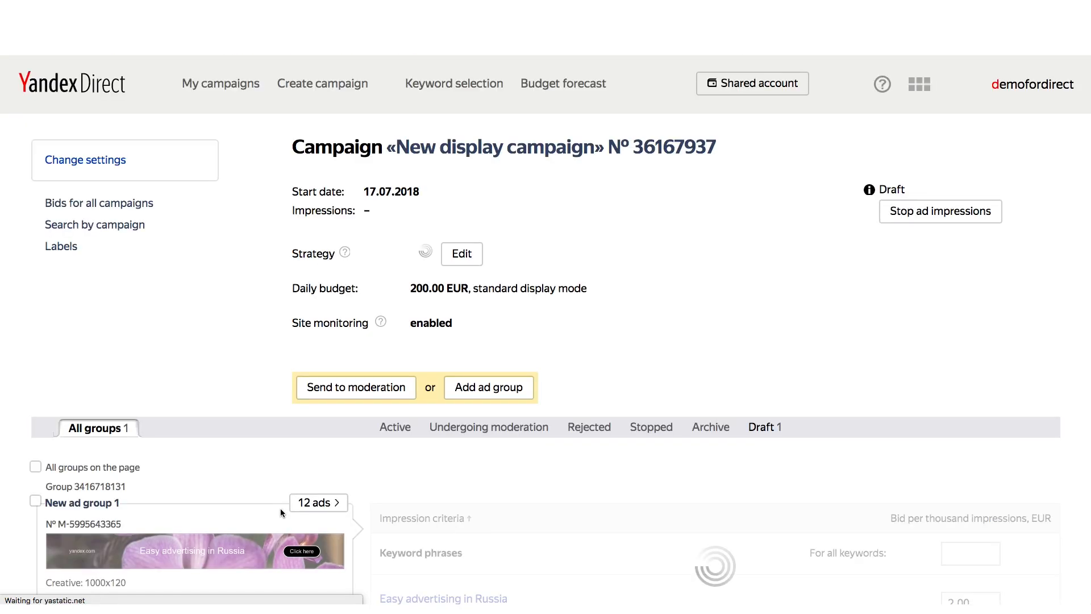
Step: Review the draft campaign's settings and ad group, and send the campaign to moderation
scroll(435, 511, down, 1)
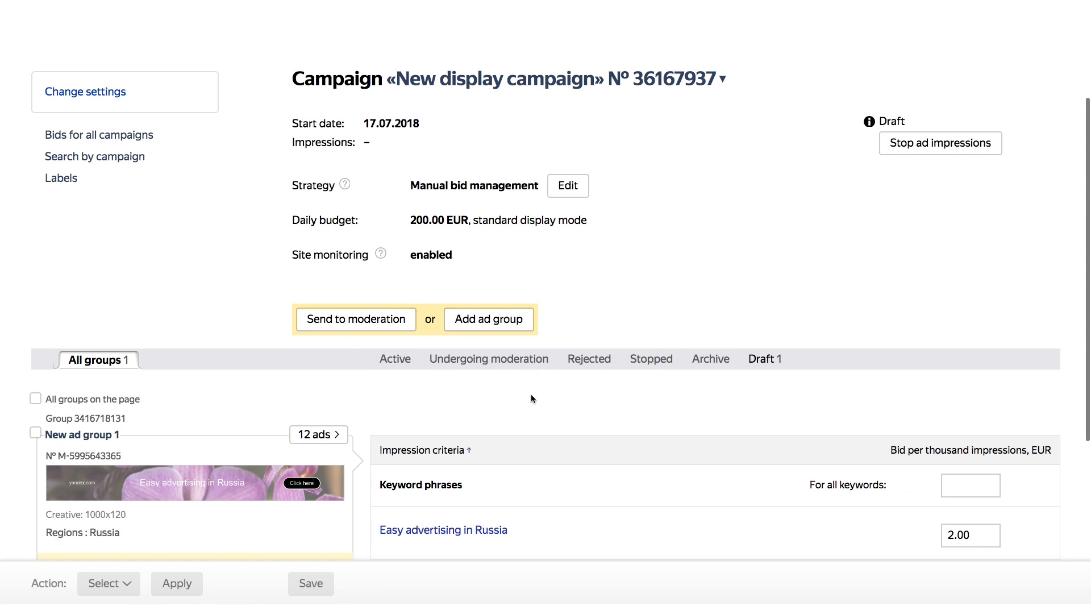
scroll(531, 394, down, 3)
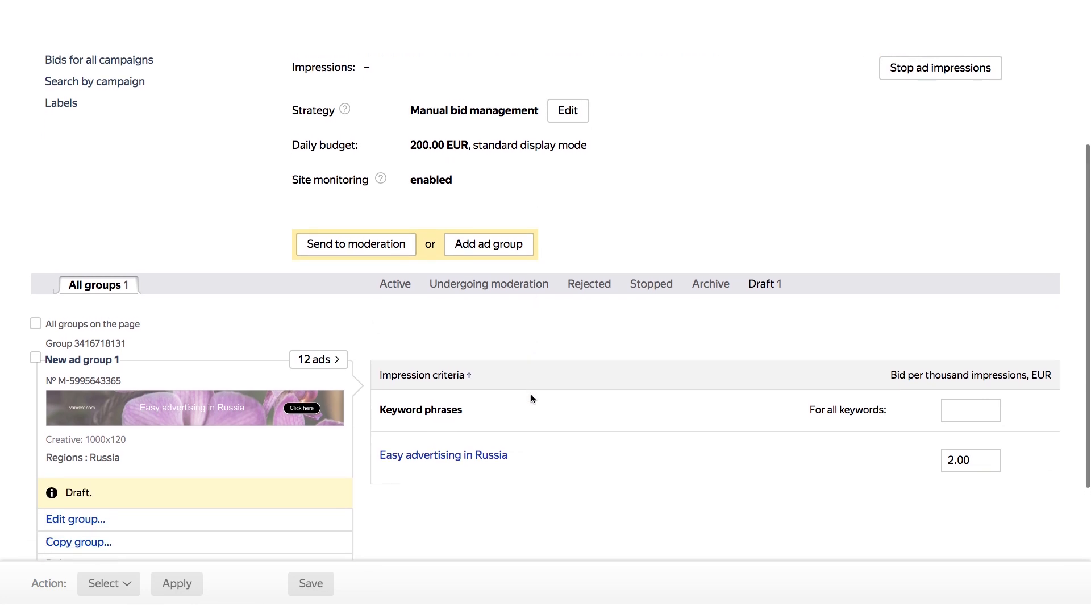
scroll(578, 145, up, 3)
scroll(578, 146, up, 1)
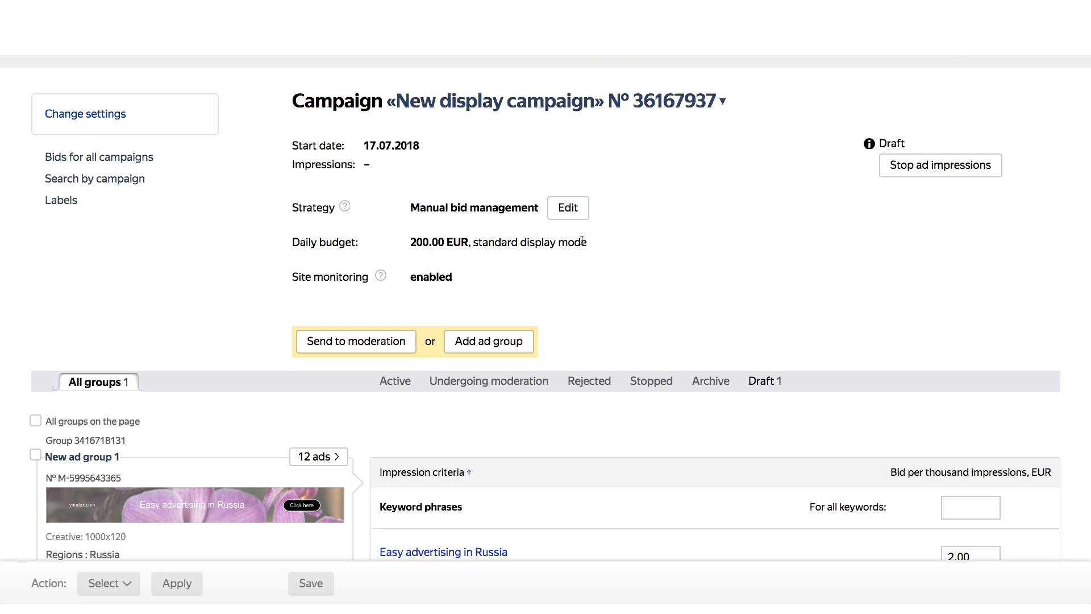
click(385, 344)
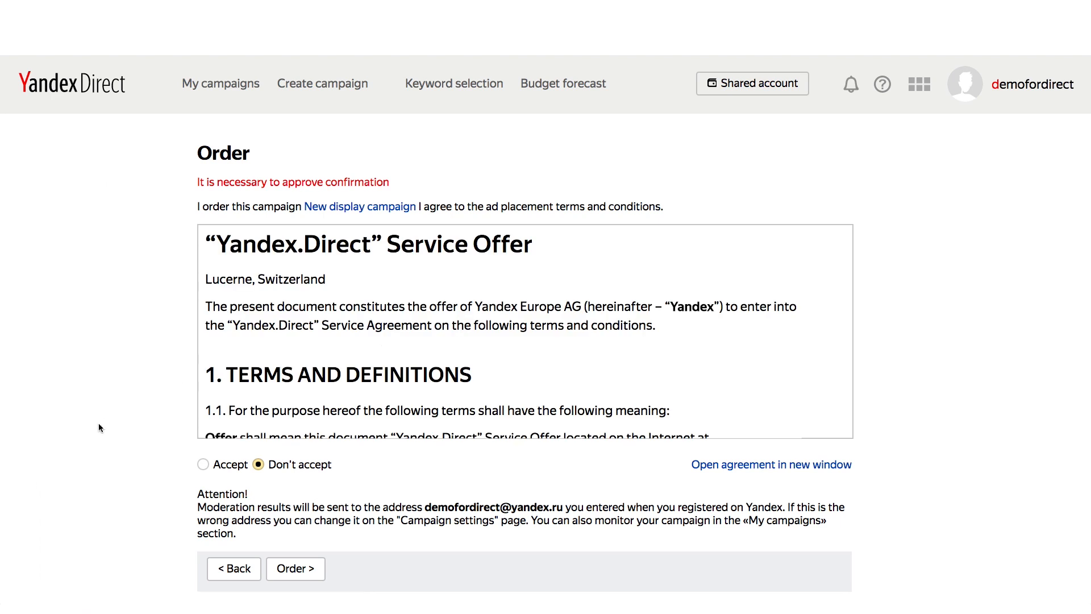
Step: Accept the Yandex.Direct Service Offer terms and order the campaign
scroll(98, 427, down, 1)
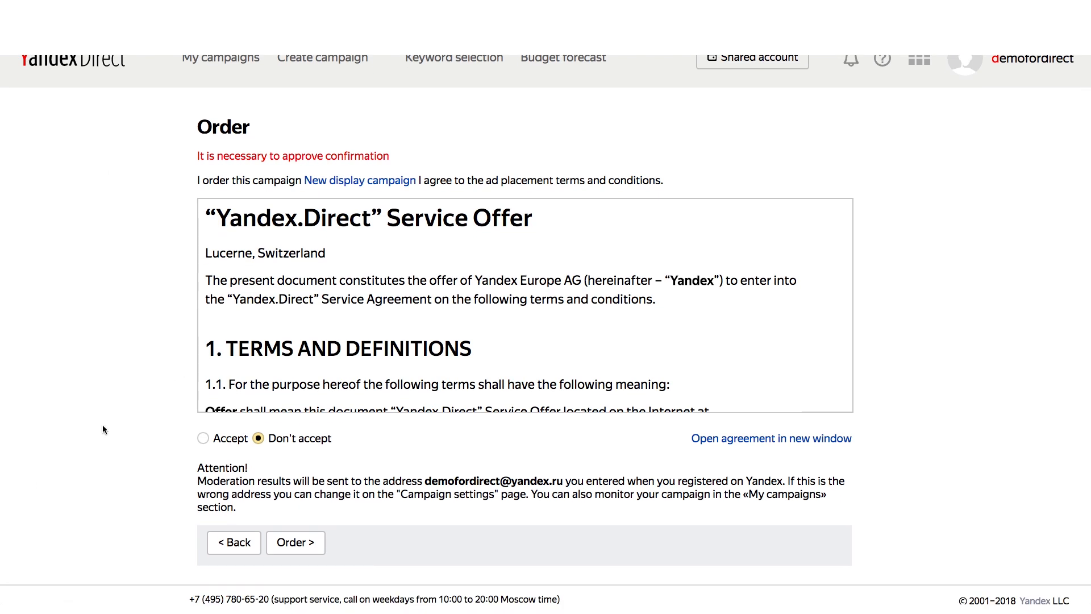
scroll(290, 356, down, 10)
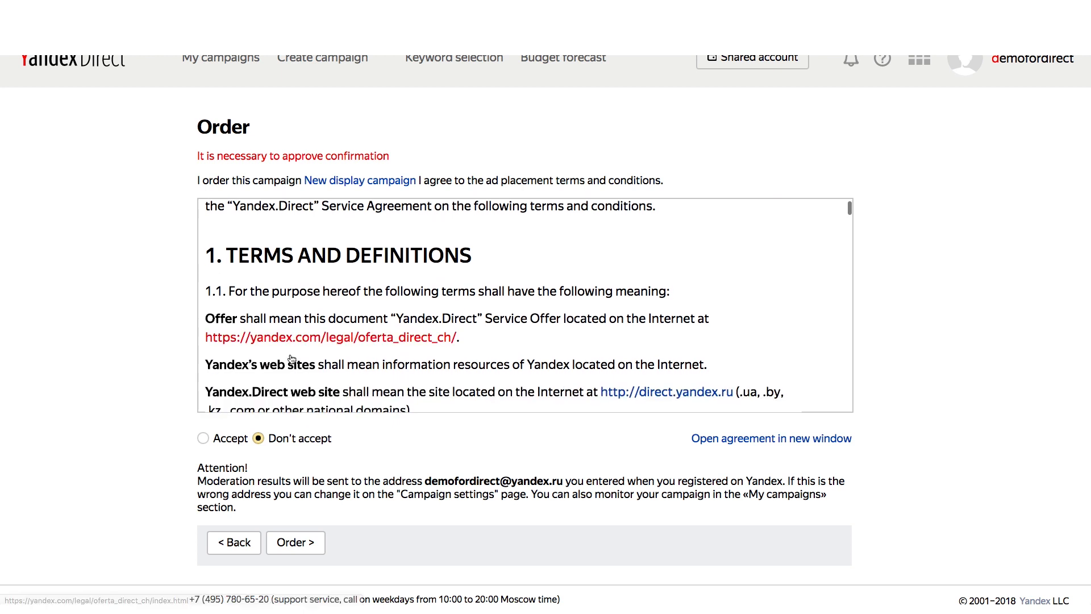
scroll(290, 357, down, 10)
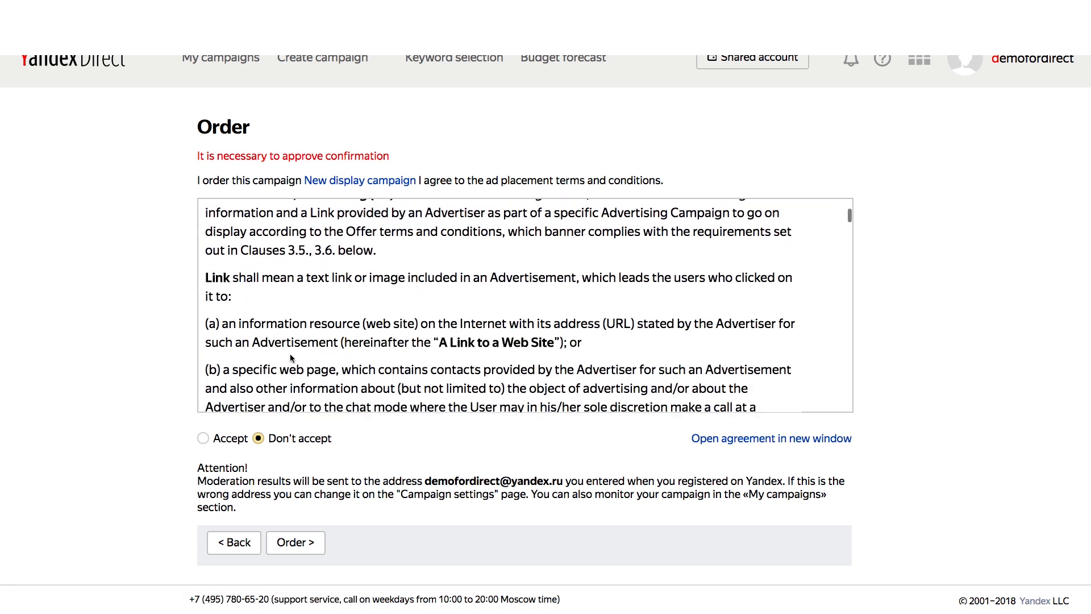
click(203, 438)
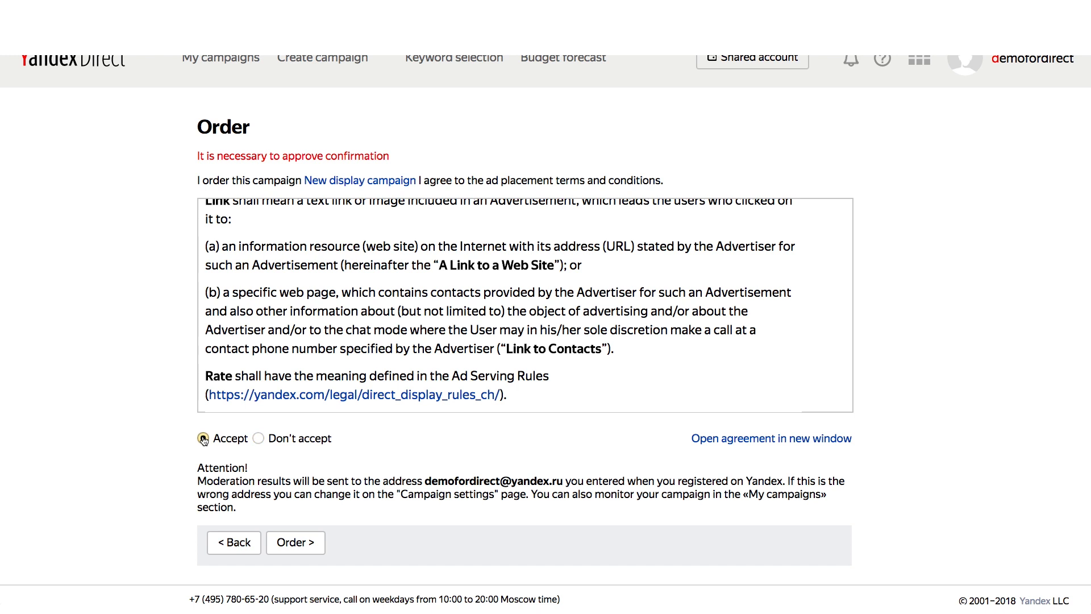
click(291, 543)
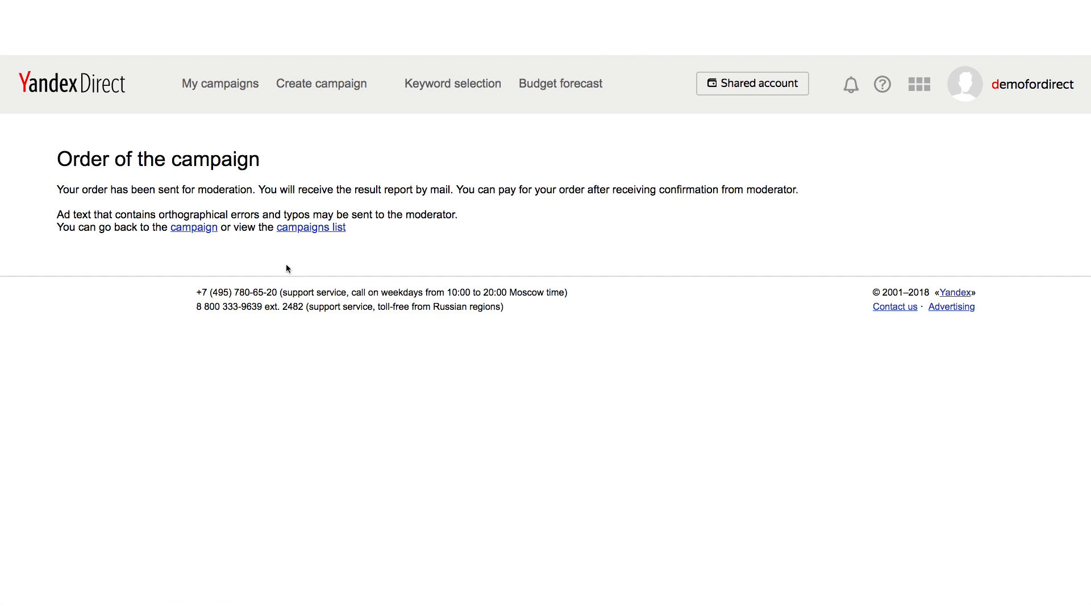
Step: Return to the campaign page and examine the moderation status of the campaign and its ad group
click(186, 229)
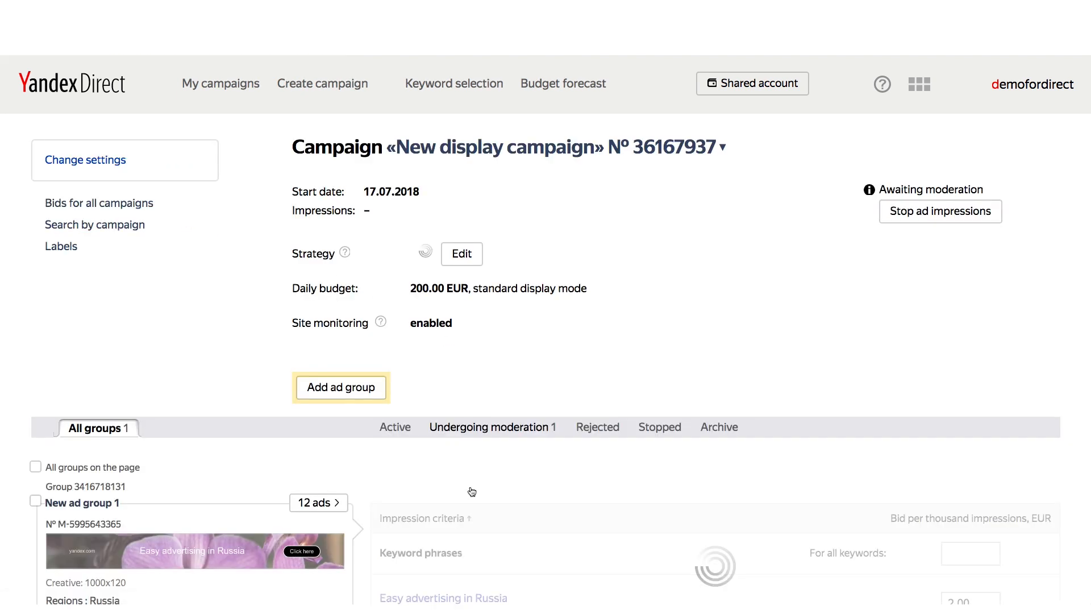
scroll(469, 493, down, 2)
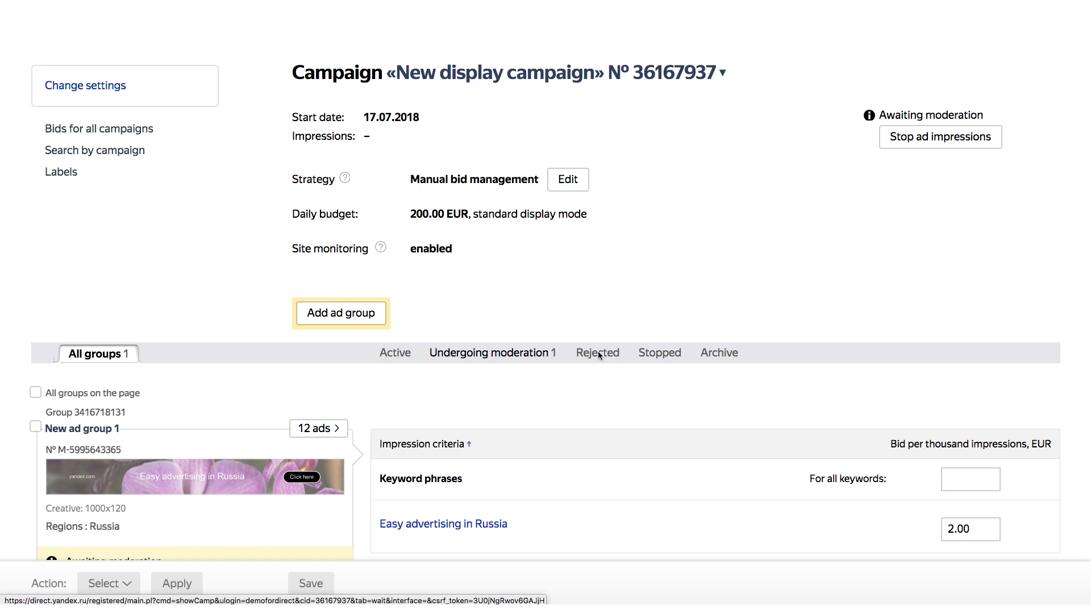
scroll(599, 375, down, 2)
scroll(599, 376, down, 3)
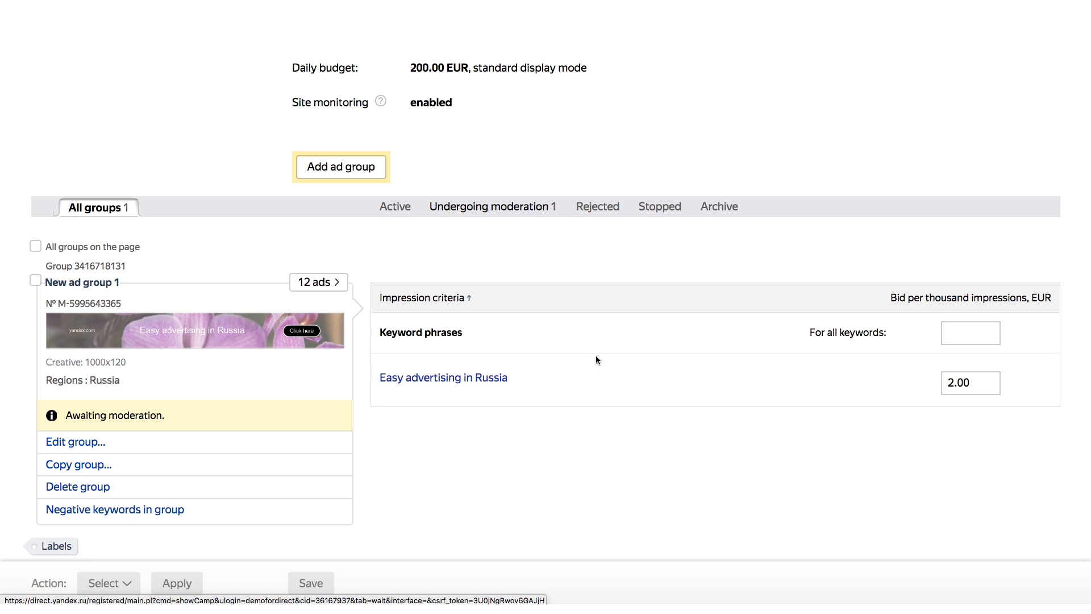
scroll(568, 263, up, 3)
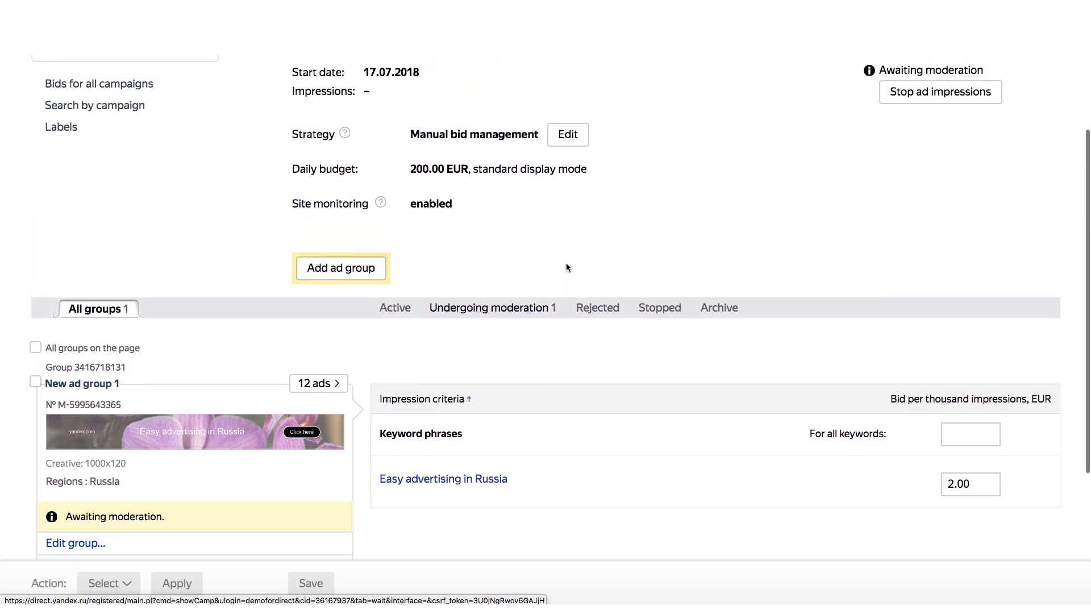
scroll(567, 264, up, 2)
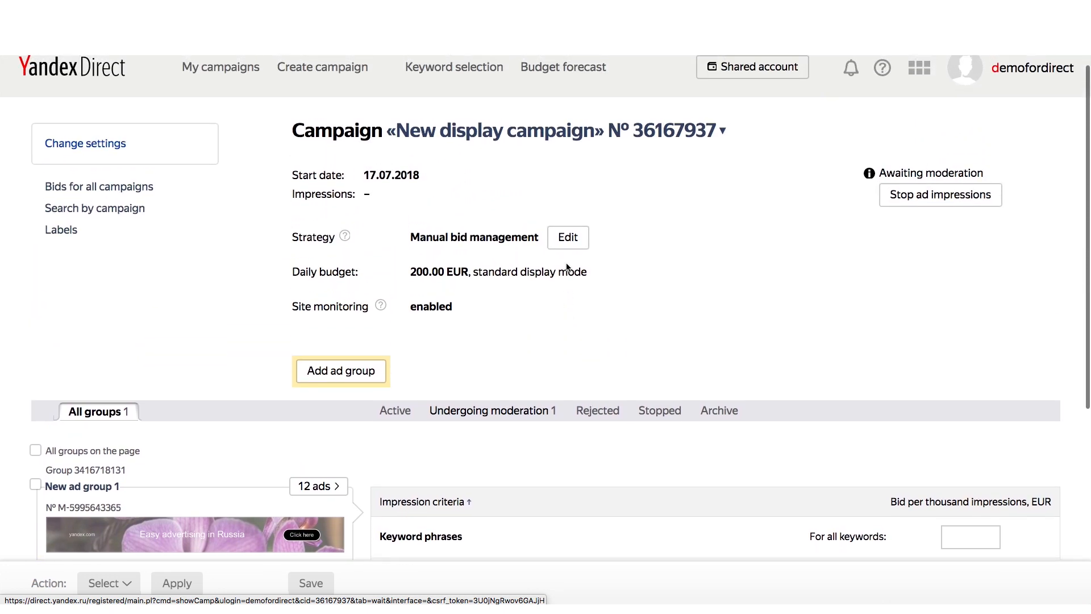